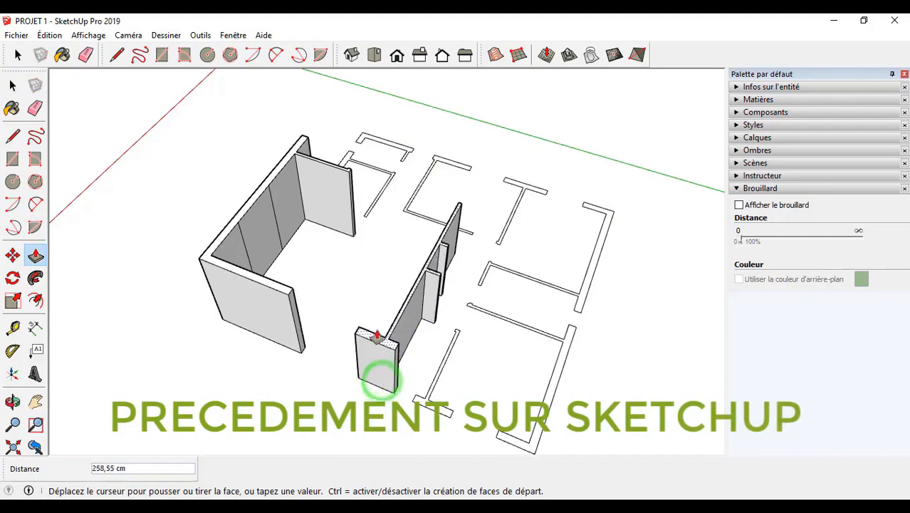
- Extrude the T-shaped wall section upward by 320 cm and raise the neighbouring T-shaped outline to the same height
type("20")
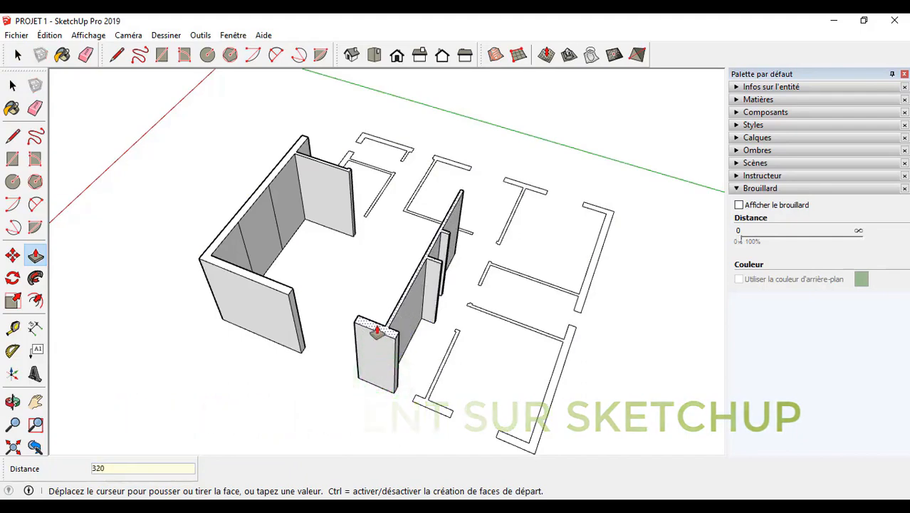
key("Return")
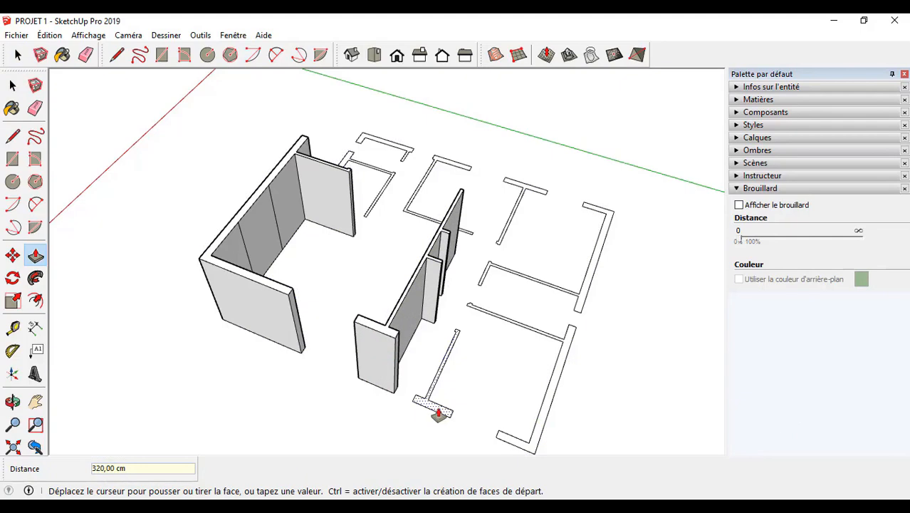
double_click(436, 406)
middle_click_drag(437, 406, 266, 317)
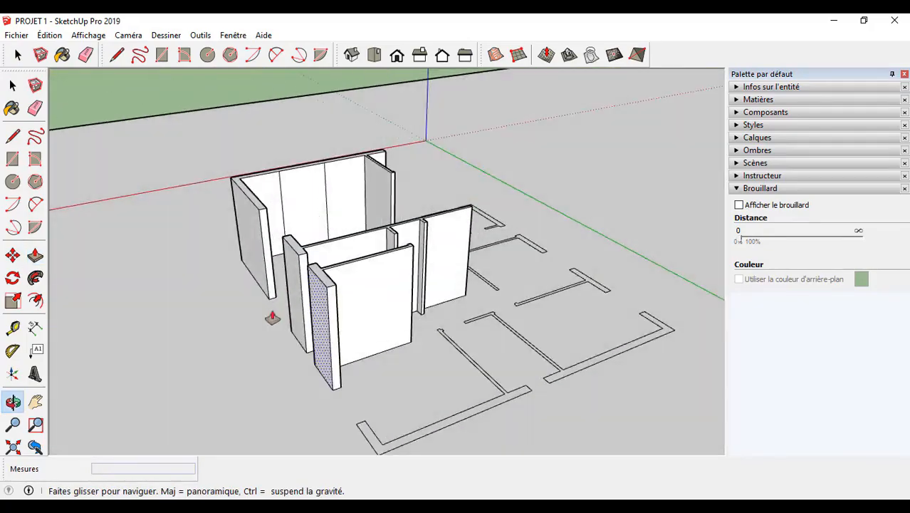
- Extrude the wall outlines on the next side of the floor plan to the same 320 cm height
double_click(486, 415)
middle_click_drag(486, 415, 407, 371)
middle_click_drag(524, 428, 253, 380)
double_click(419, 432)
scroll(334, 352, "down", 2)
middle_click_drag(333, 352, 176, 380)
- Raise the remaining flat wall outlines at the corner of the plan to 320 cm with Push/Pull
left_click(323, 373)
double_click(323, 374)
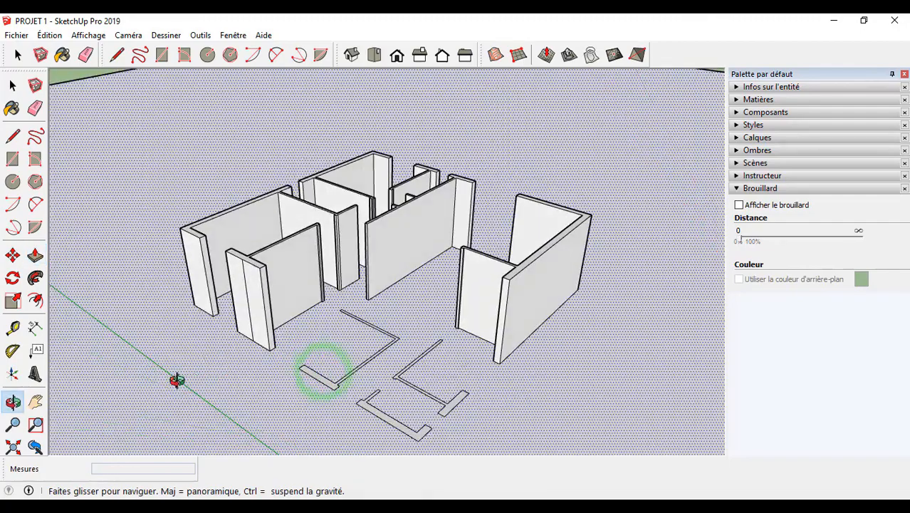
left_click(326, 388)
double_click(326, 380)
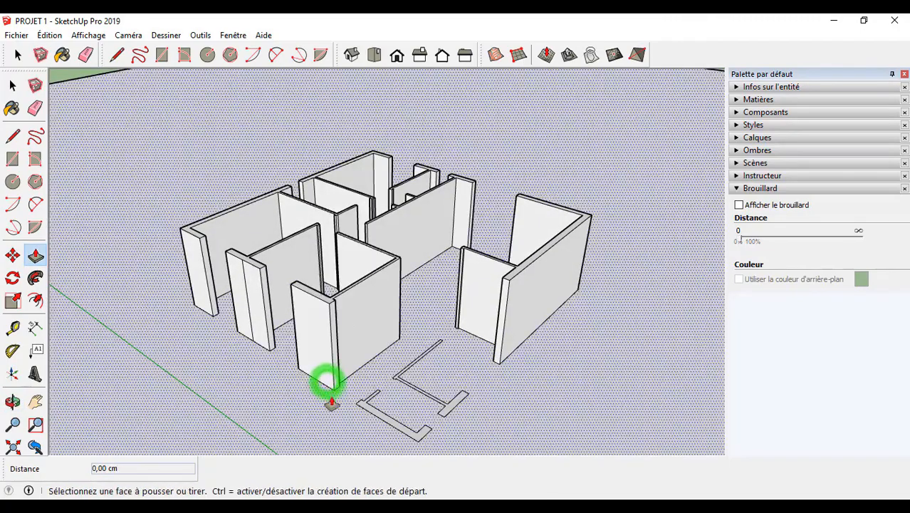
middle_click_drag(325, 380, 309, 423)
double_click(296, 419)
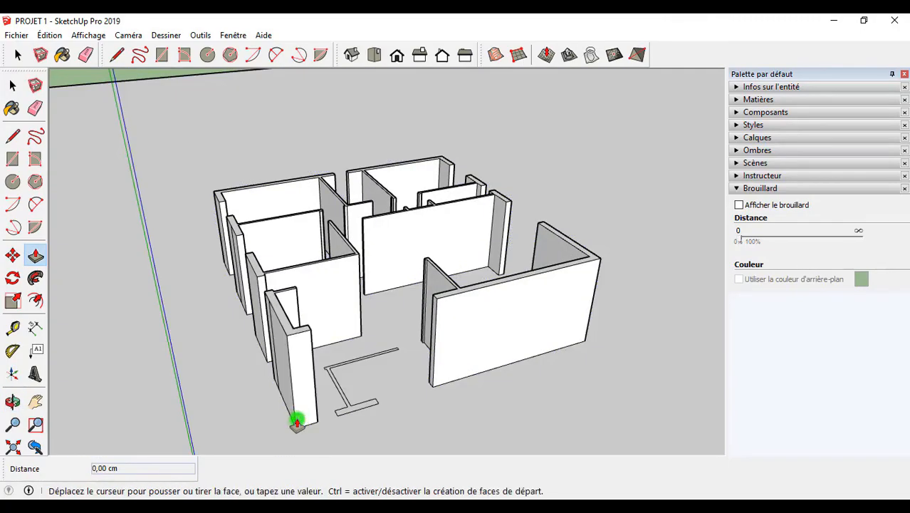
left_click(349, 411)
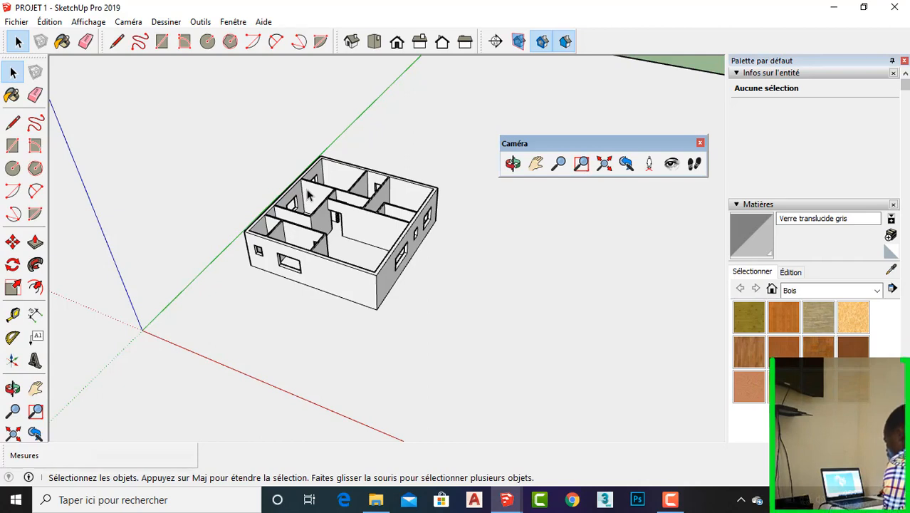
- Examine the finished house walls, the room layout and the door and window openings from several sides
scroll(319, 207, "up", 3)
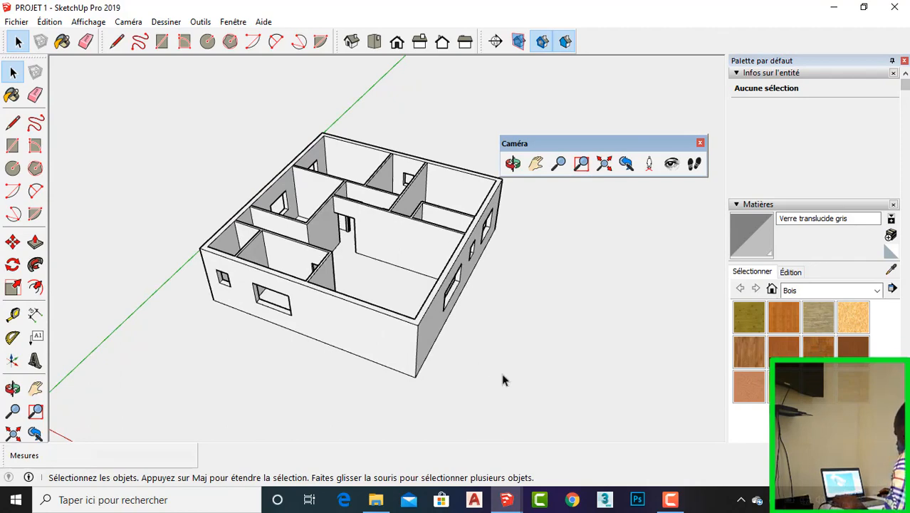
middle_click_drag(502, 379, 520, 291)
scroll(439, 285, "up", 3)
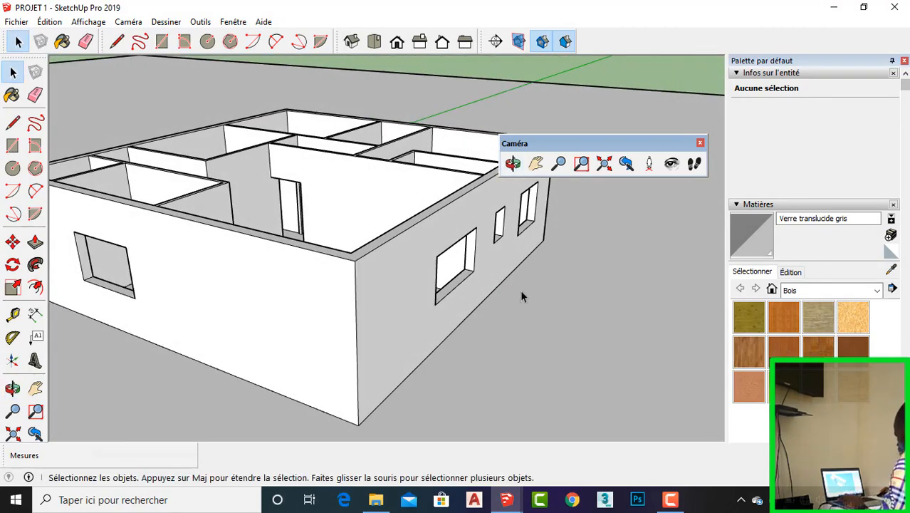
scroll(517, 288, "down", 5)
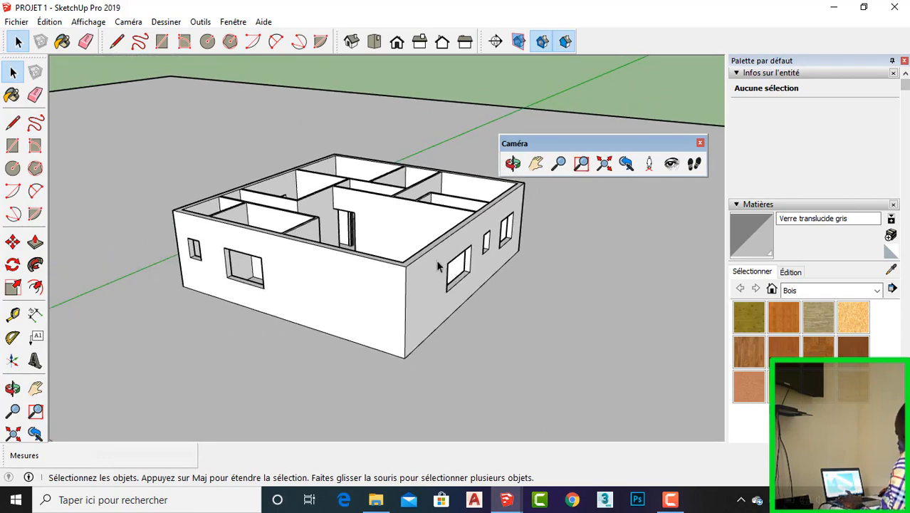
middle_click_drag(423, 264, 360, 321)
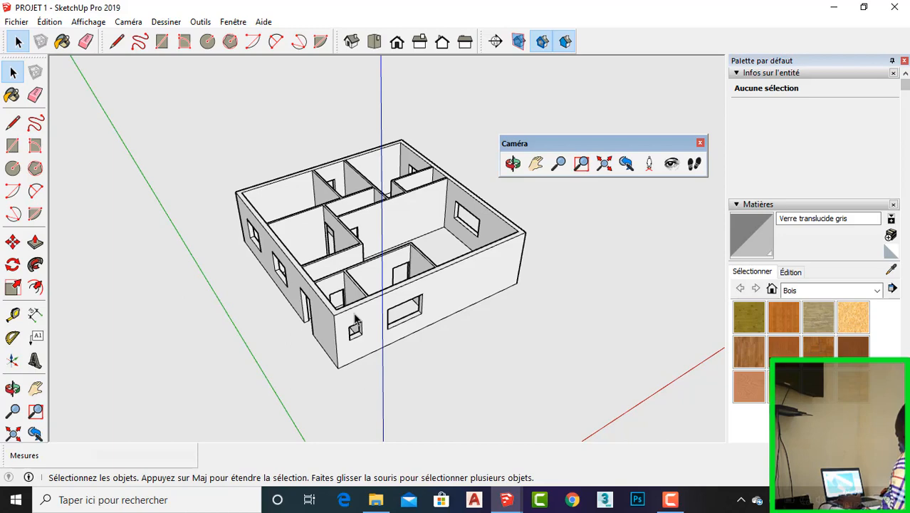
scroll(364, 202, "up", 3)
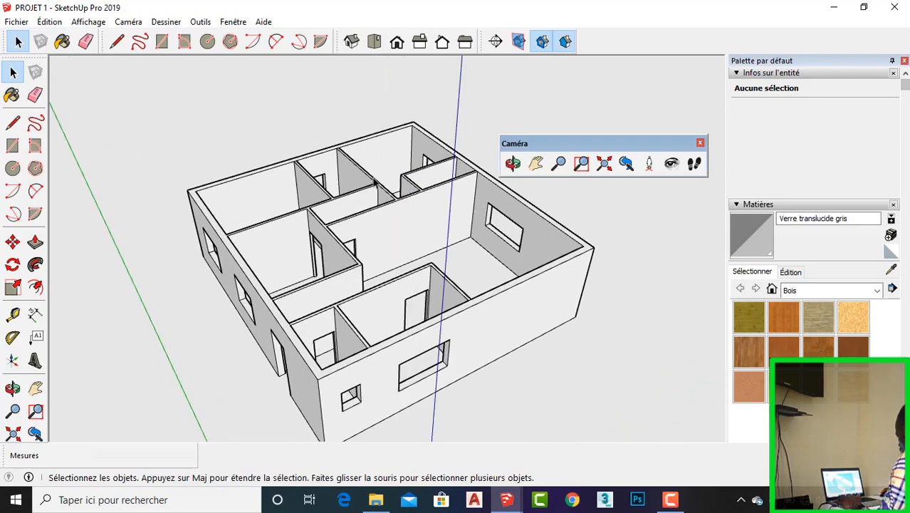
scroll(309, 289, "down", 3)
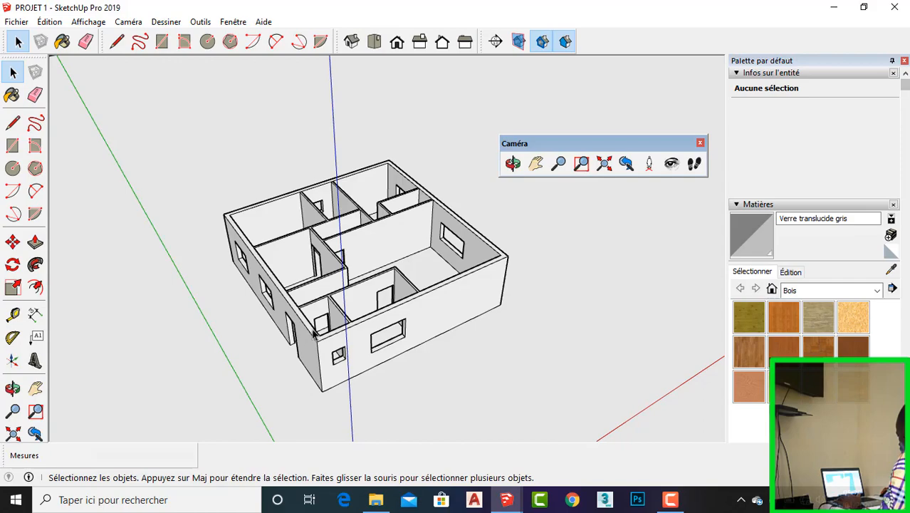
middle_click_drag(317, 335, 499, 263)
scroll(356, 206, "down", 3)
scroll(303, 183, "down", 3)
scroll(331, 183, "up", 3)
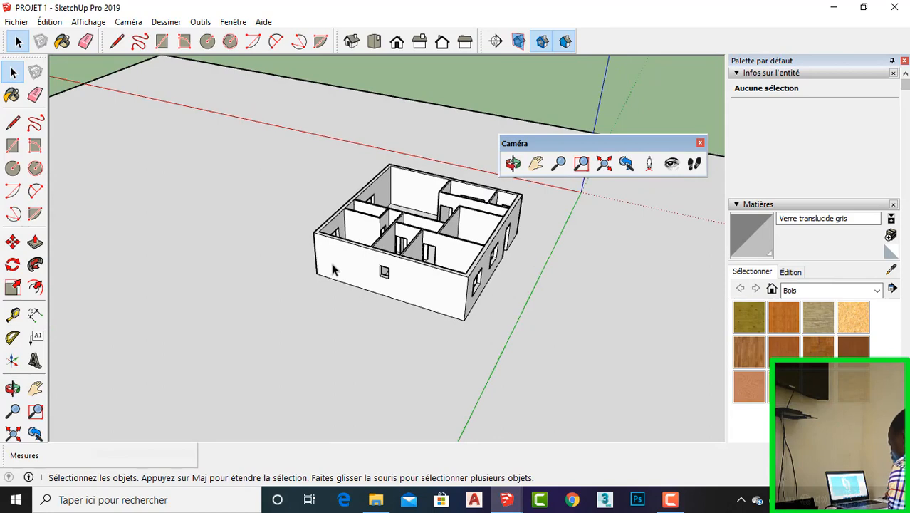
middle_click_drag(334, 269, 472, 359)
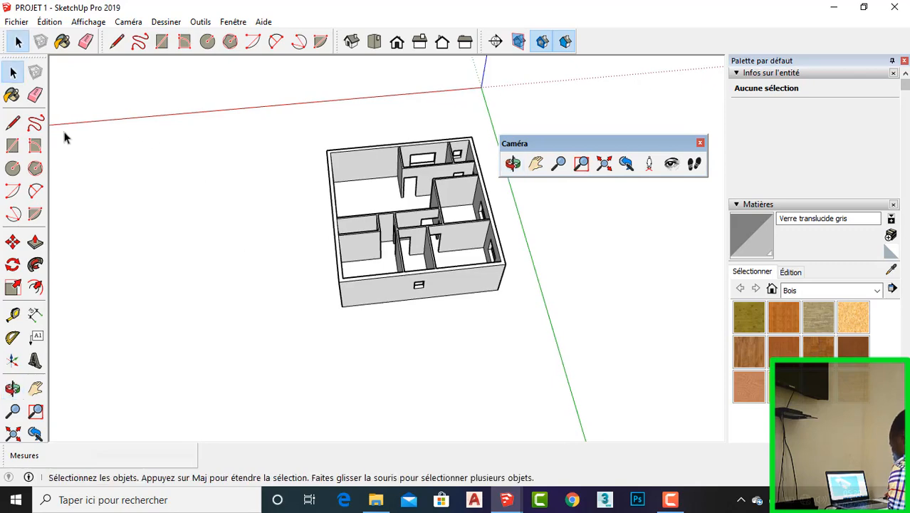
- Draw a ground rectangle about 633 by 309 cm that overlaps a corner of the house
left_click(12, 145)
middle_click_drag(118, 179, 490, 169)
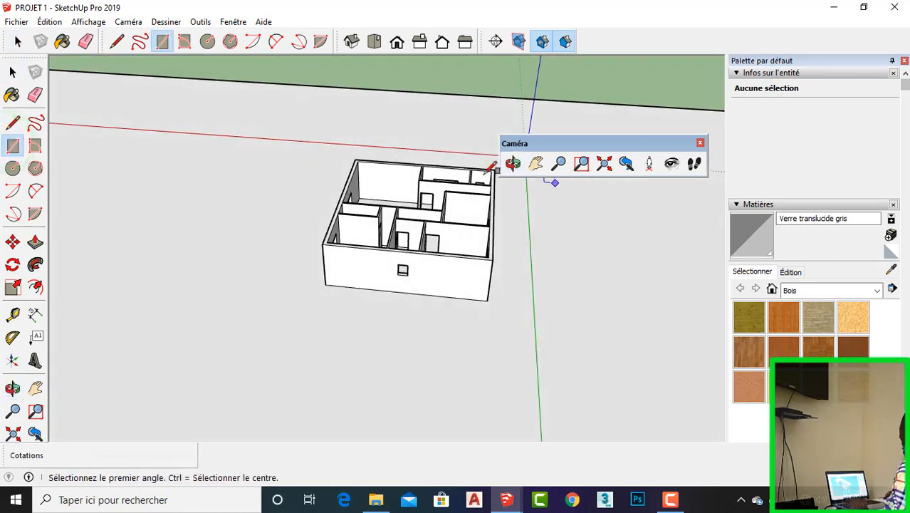
scroll(321, 264, "up", 2)
left_click(251, 261)
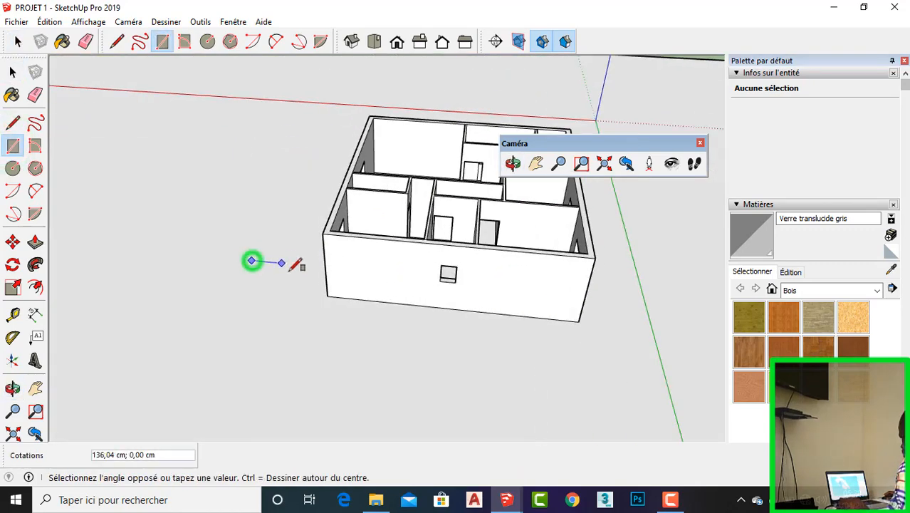
left_click(383, 322)
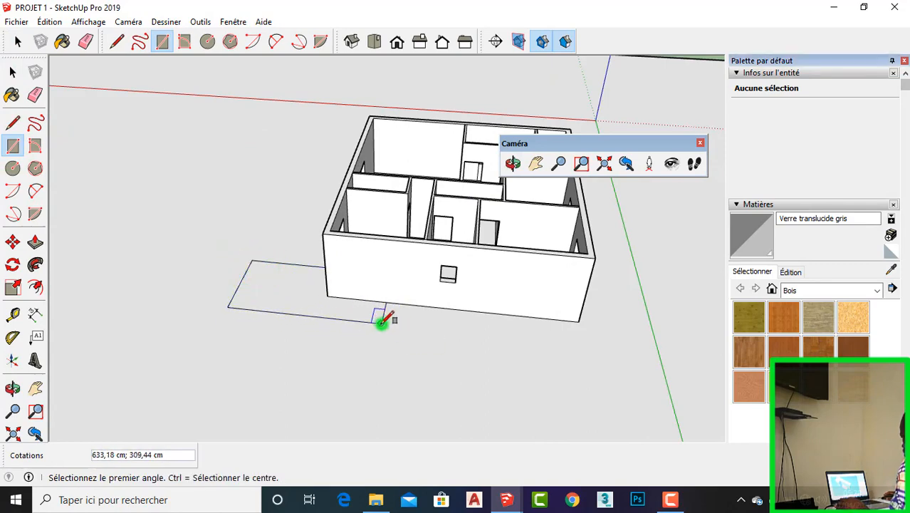
- Push/Pull the part of the rectangle lying outside the house upward into a low block
left_click(35, 242)
left_click(278, 284)
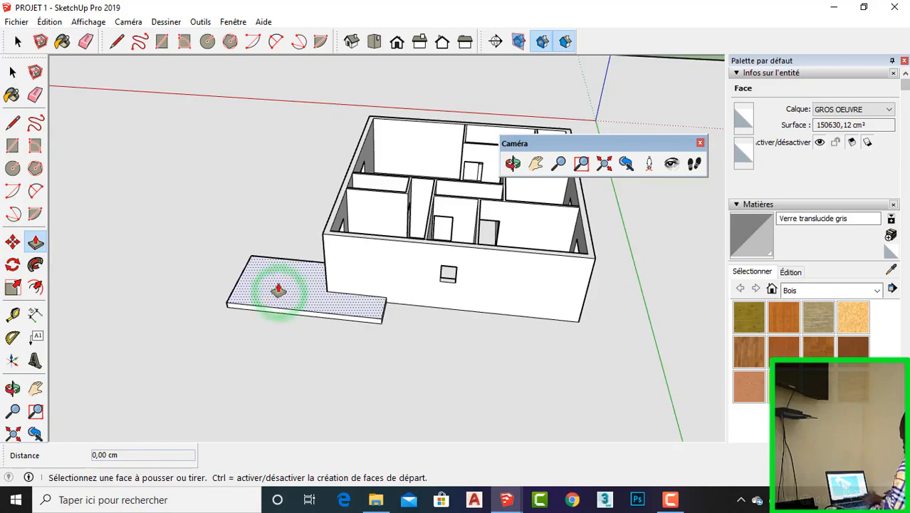
left_click(271, 262)
- Pull the part of the rectangle inside the corner room up by about 96 cm
middle_click_drag(271, 261, 284, 197)
scroll(421, 233, "up", 4)
left_click(403, 231)
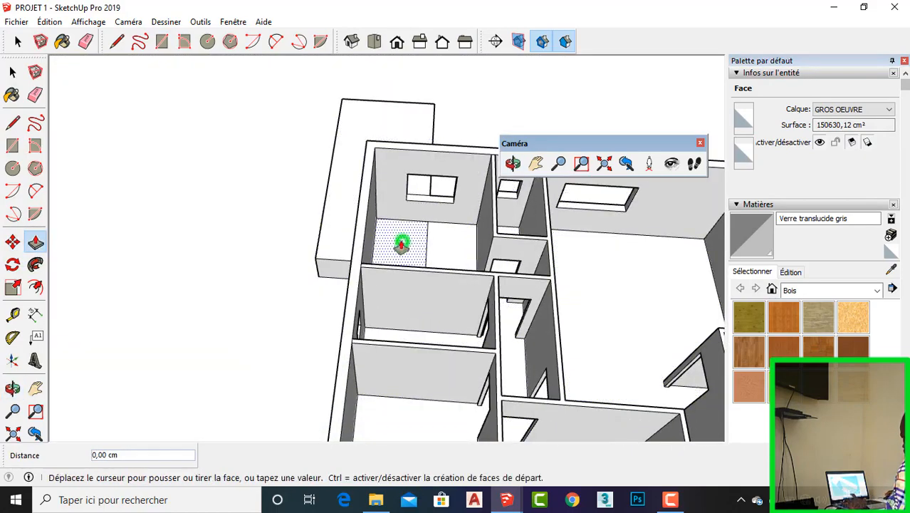
left_click(397, 229)
middle_click_drag(398, 221, 321, 266)
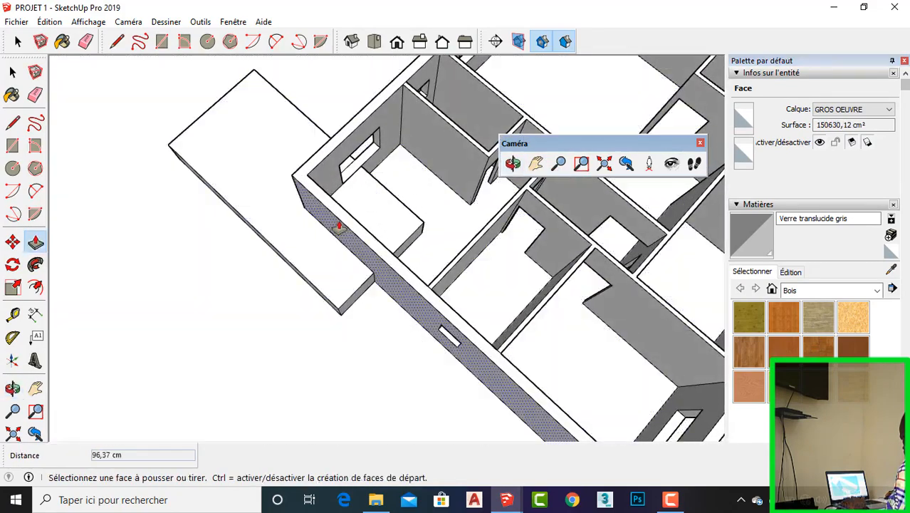
- Raise the top face of the outer block until it is level with the top of the house walls
left_click(277, 197)
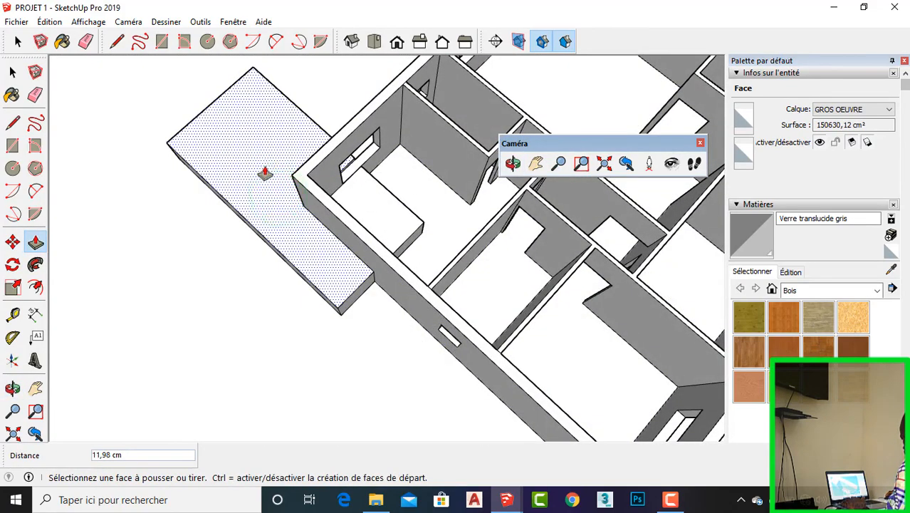
left_click(292, 205)
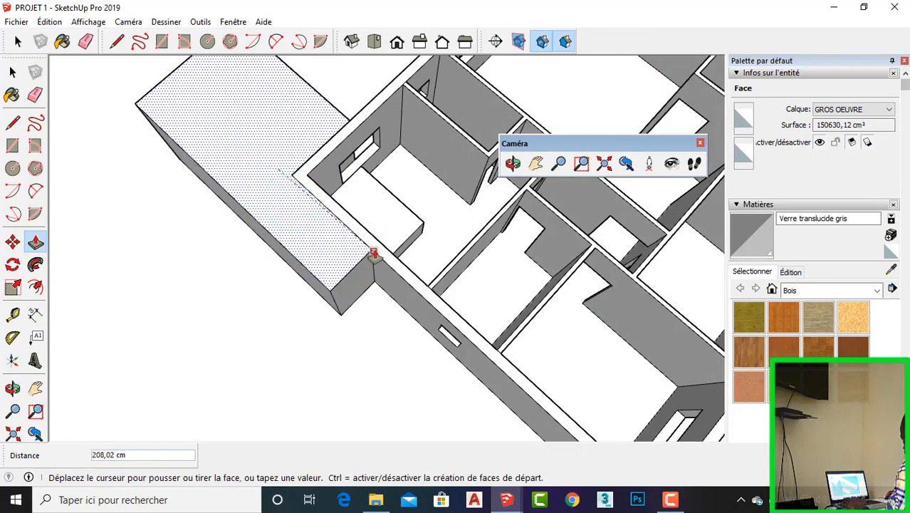
left_click(375, 250)
middle_click_drag(330, 245, 295, 161)
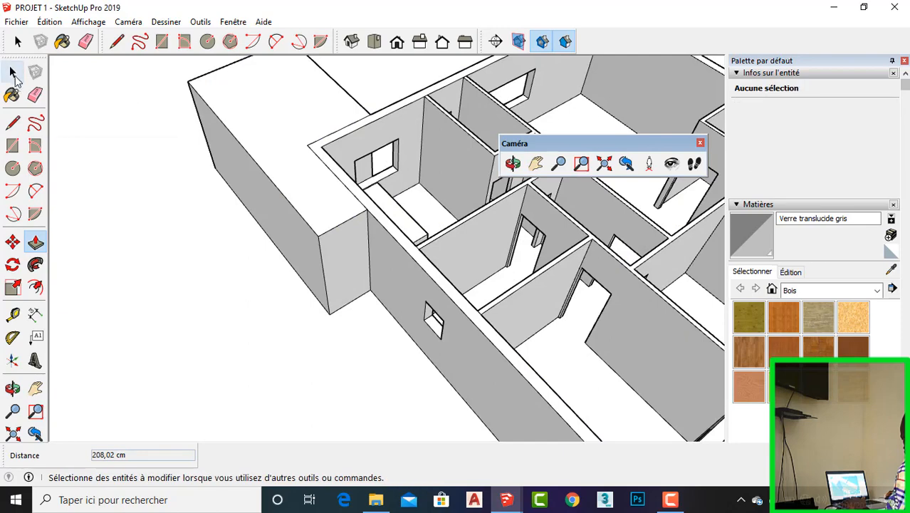
- Try to select the outer block as a whole by selecting all its connected geometry
left_click(14, 73)
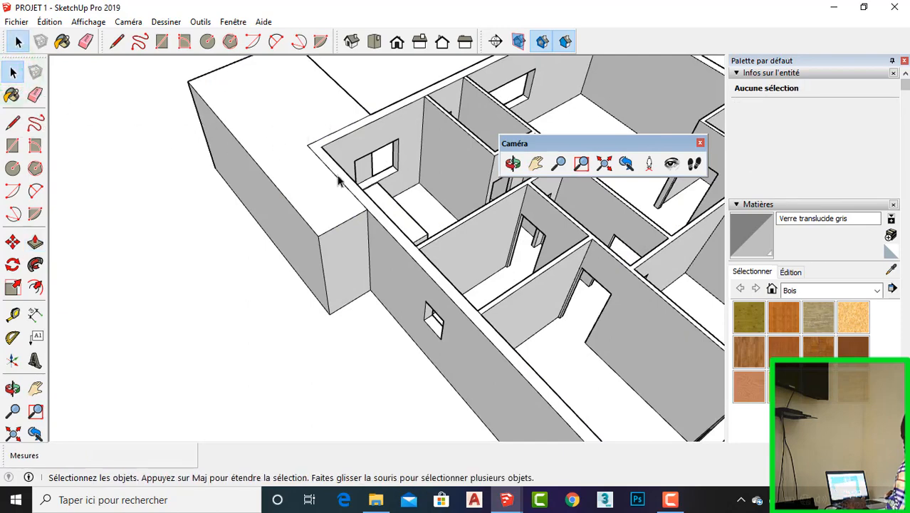
middle_click_drag(362, 198, 335, 164)
triple_click(305, 126)
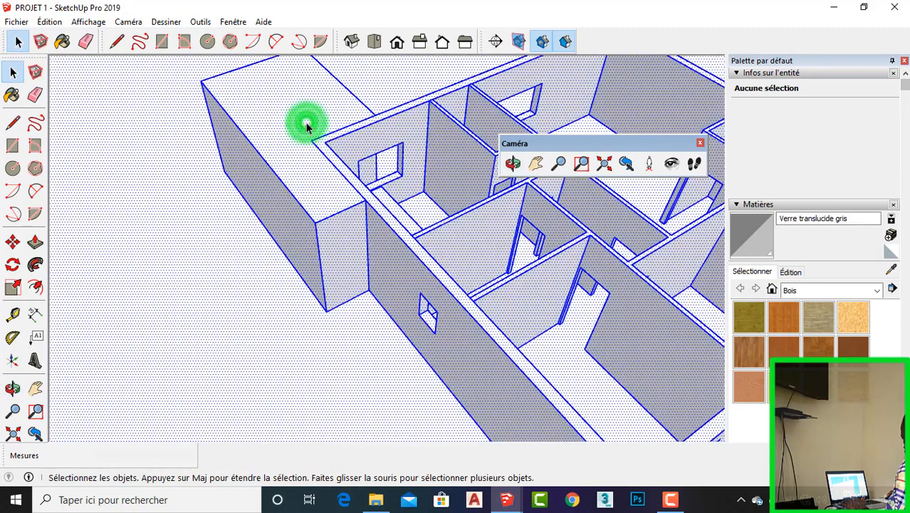
triple_click(292, 137)
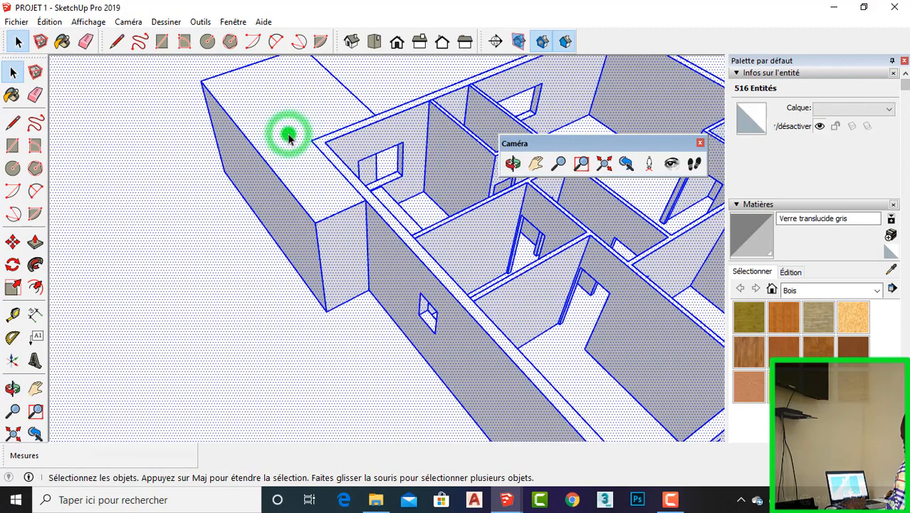
- Select the outer block's top and side faces with their edges and move them about 2054 cm to the opposite side of the house
left_click(299, 187)
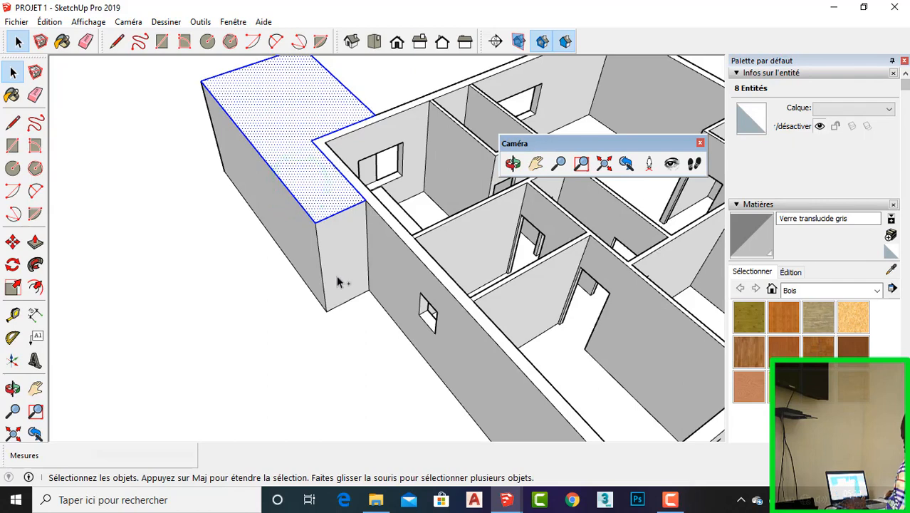
left_click(300, 242, "ctrl")
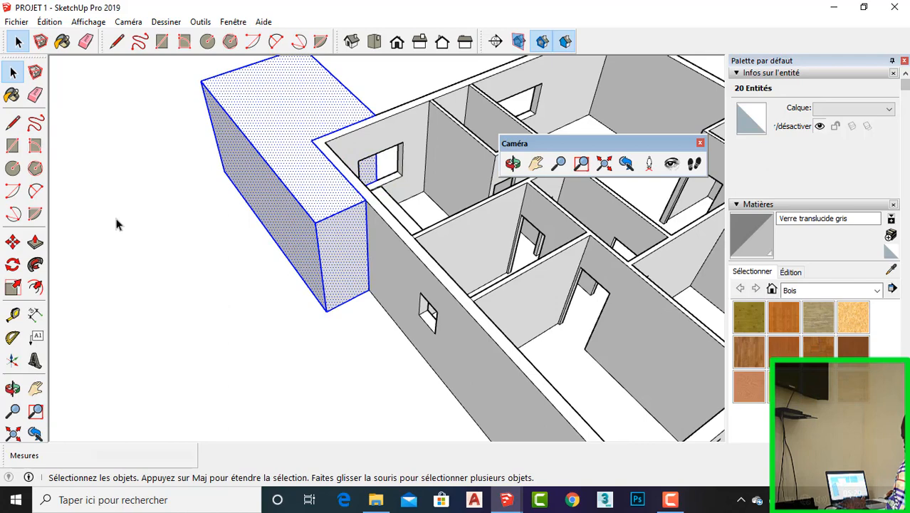
key("m")
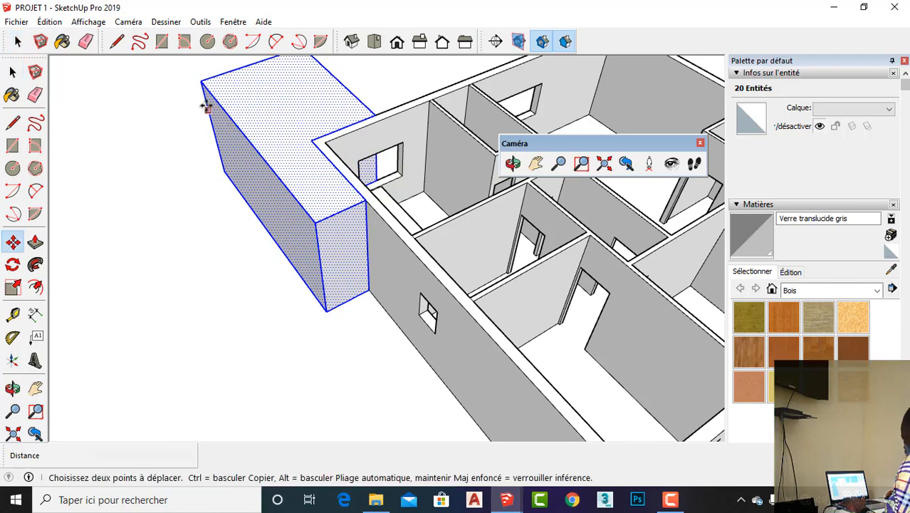
left_click(202, 83)
scroll(239, 117, "down", 3)
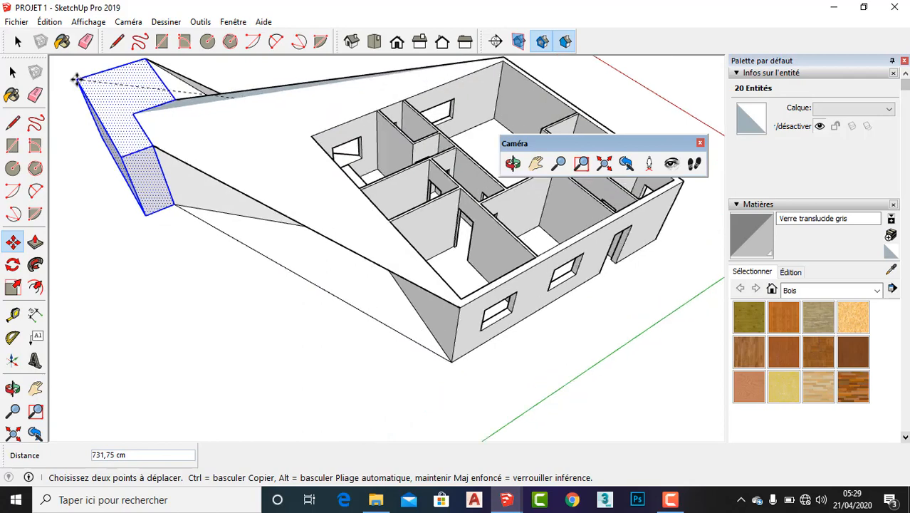
scroll(77, 77, "up", 3)
scroll(79, 78, "down", 3)
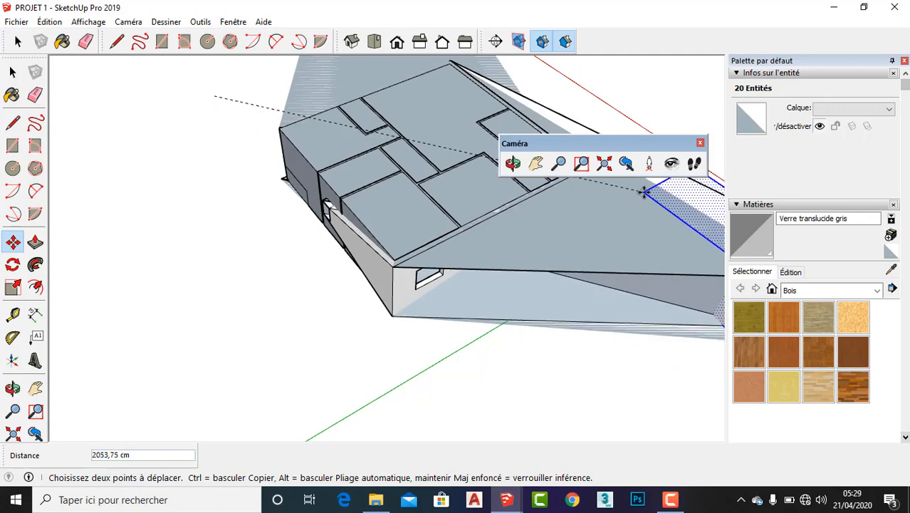
left_click(635, 196)
scroll(64, 244, "down", 4)
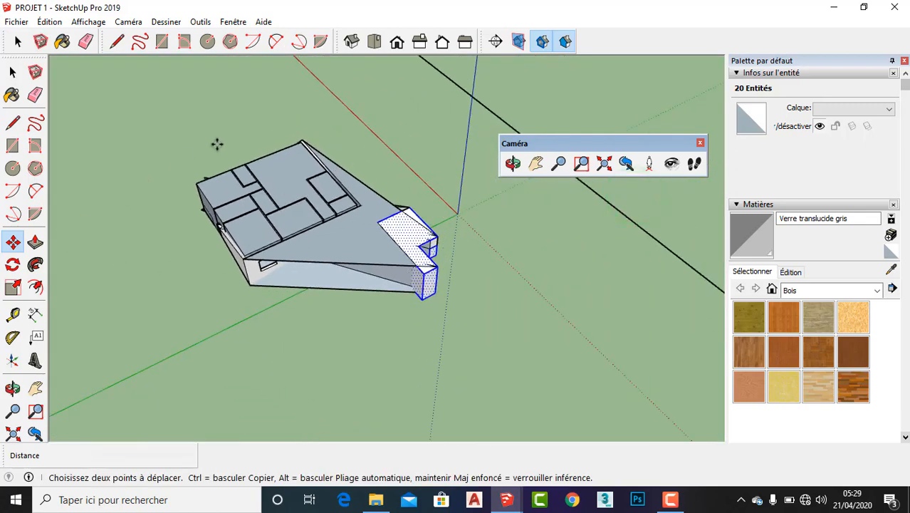
middle_click_drag(245, 314, 611, 246)
- Undo the block's move and its extrusions back to the flat rectangle at the house corner
right_click(611, 246)
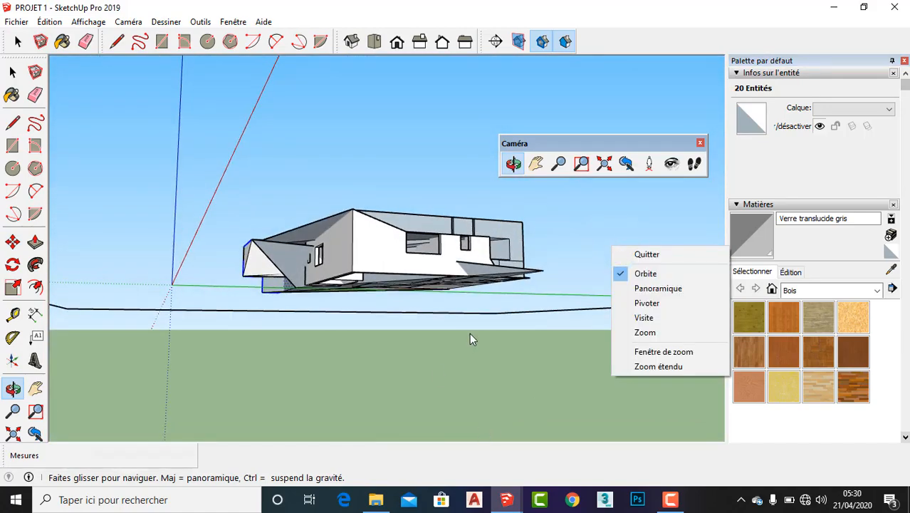
key("Escape")
key("Escape")
middle_click_drag(469, 333, 343, 370)
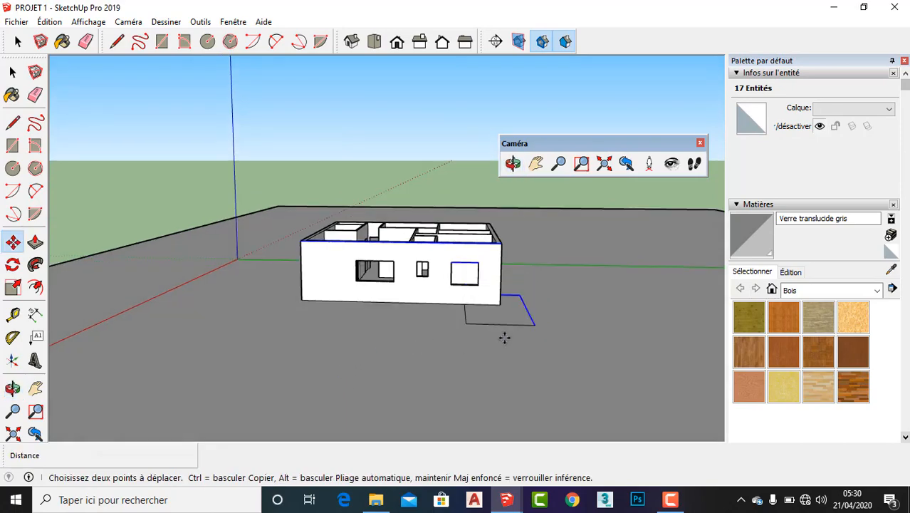
- Select all geometry connected to the house, including the ground plane, and make it a group
mouse_move(491, 342)
middle_mouse_down()
mouse_move(411, 386)
mouse_move(353, 367)
middle_mouse_up()
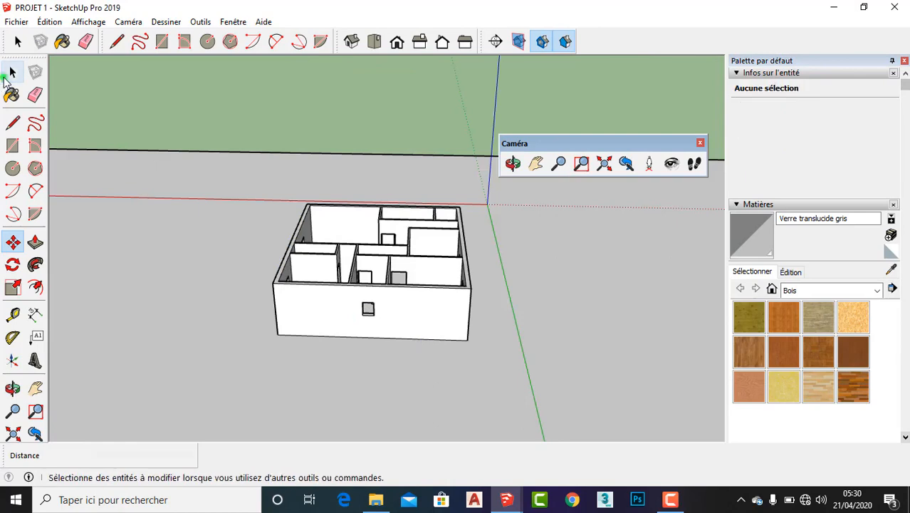
left_click(13, 71)
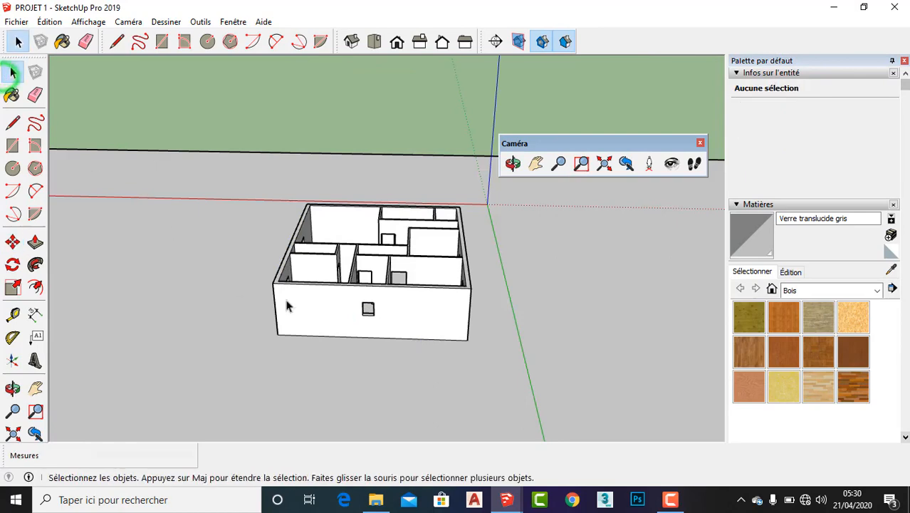
double_click(382, 309)
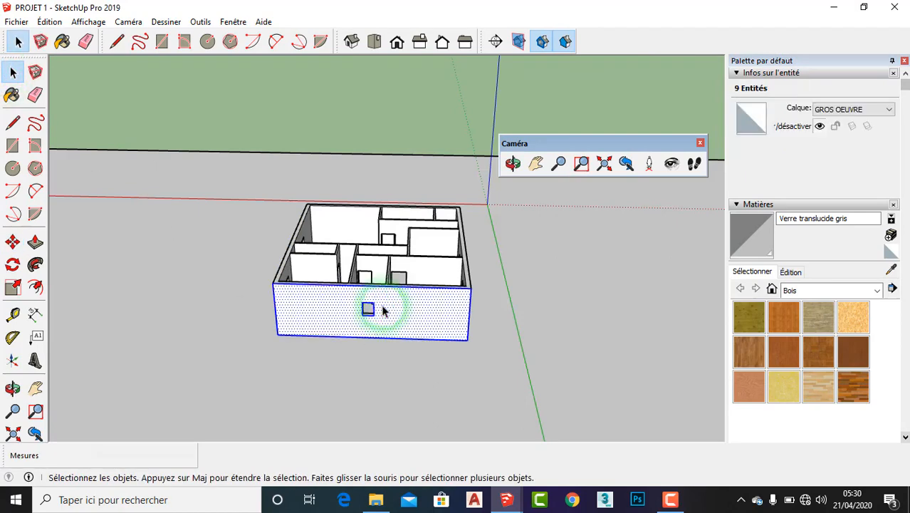
triple_click(392, 309)
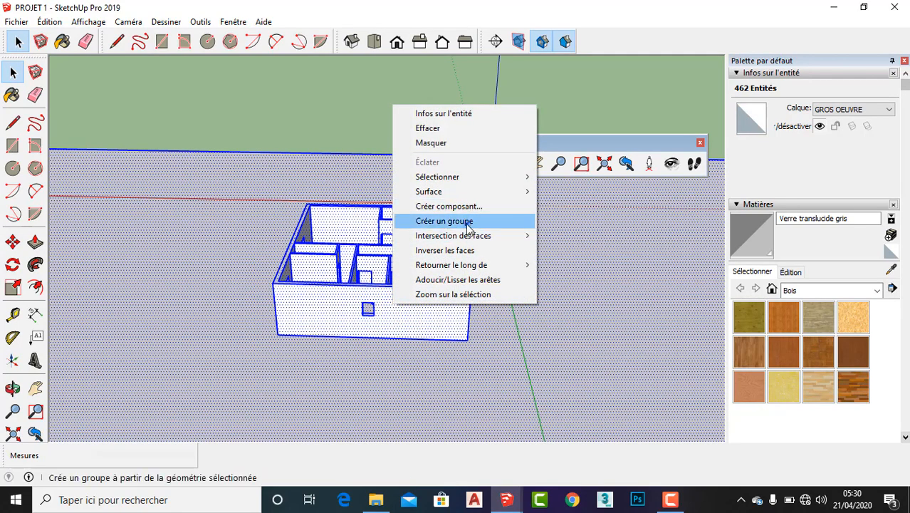
left_click(445, 221)
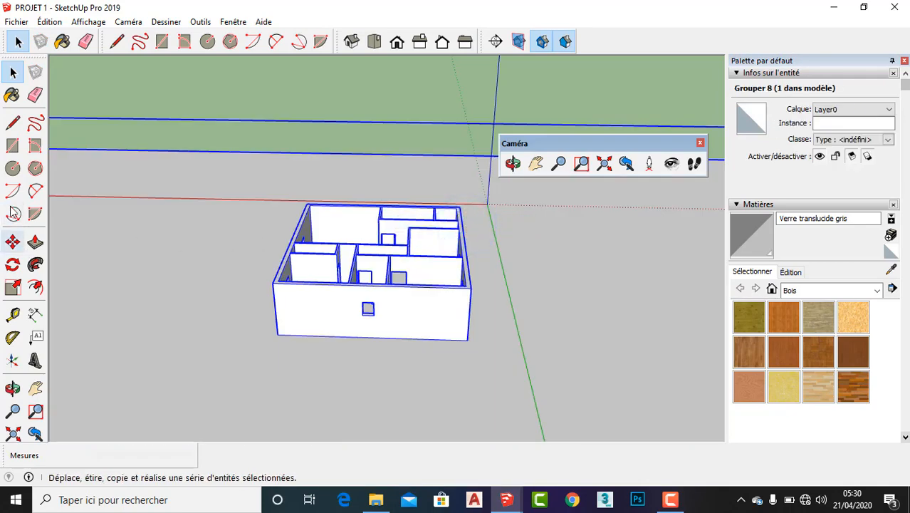
- Draw a ground rectangle about 1353 by 940 cm overlapping the house and extrude it up about 270 cm
left_click(12, 146)
left_click(211, 299)
left_click(447, 418)
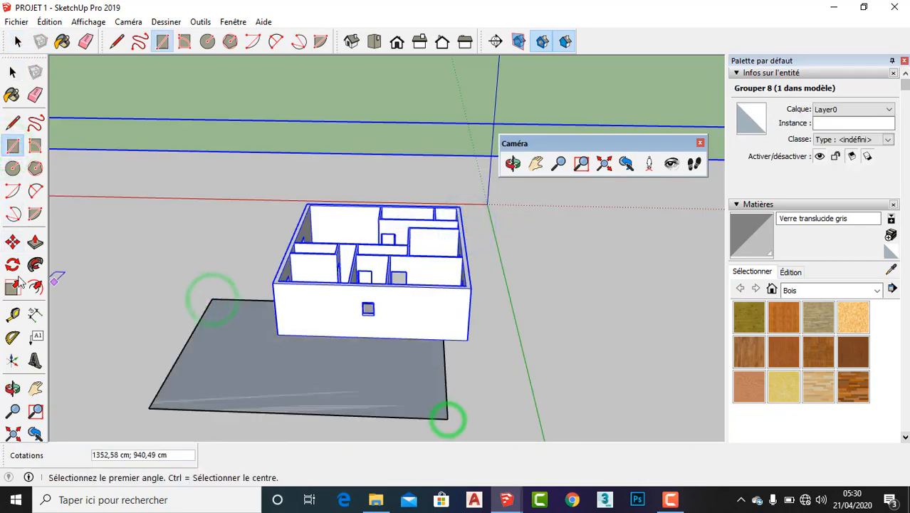
left_click(35, 242)
left_click(243, 371)
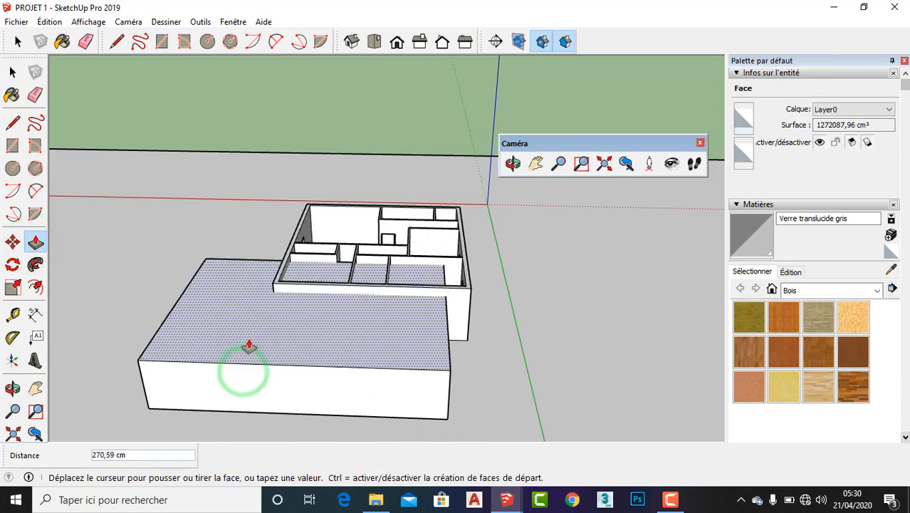
left_click(244, 341)
key("space")
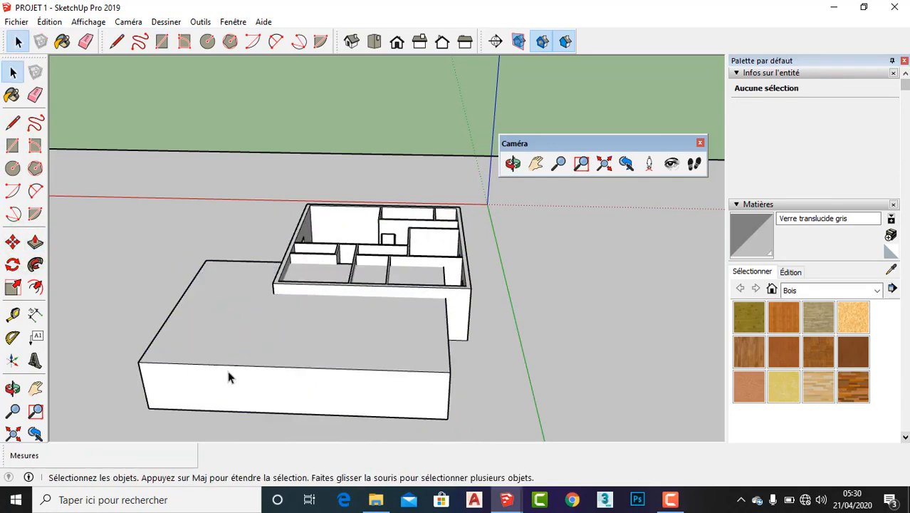
- Select the whole overlapping block, move it about 101 cm along the red axis, and delete it
triple_click(250, 322)
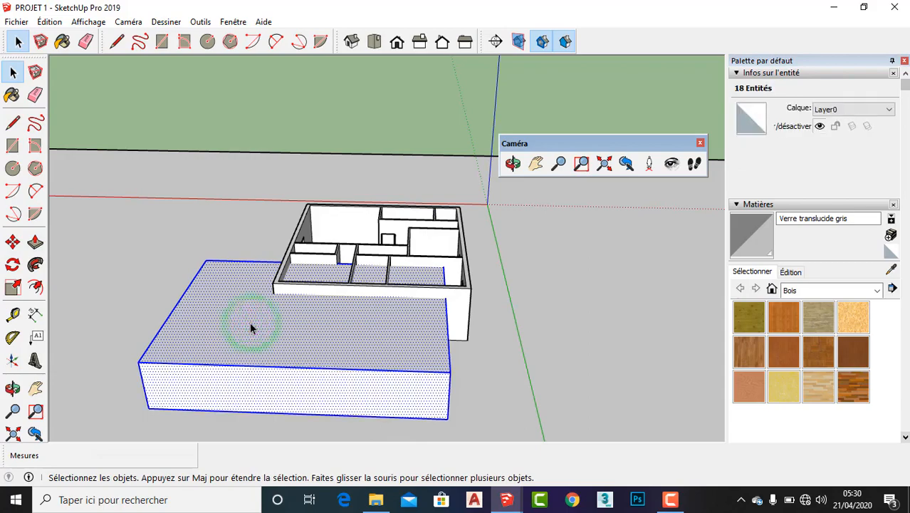
key("m")
left_click(250, 320)
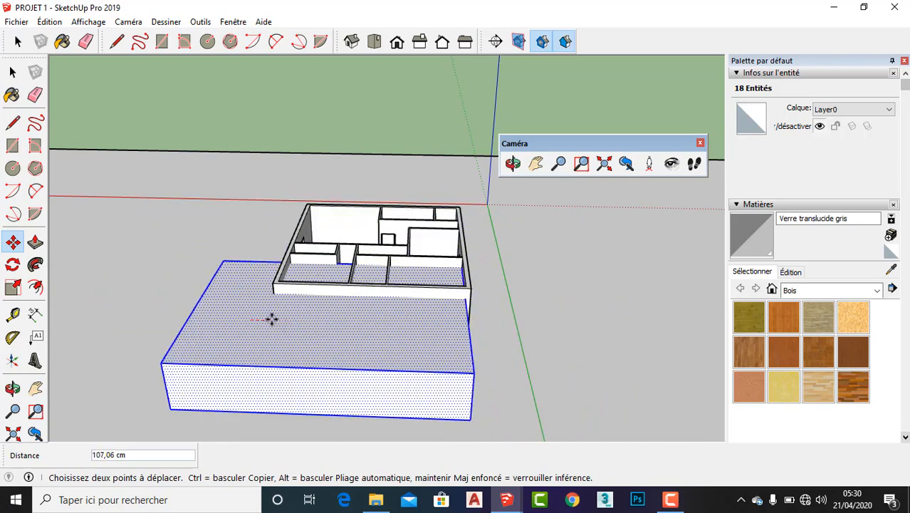
left_click(272, 319)
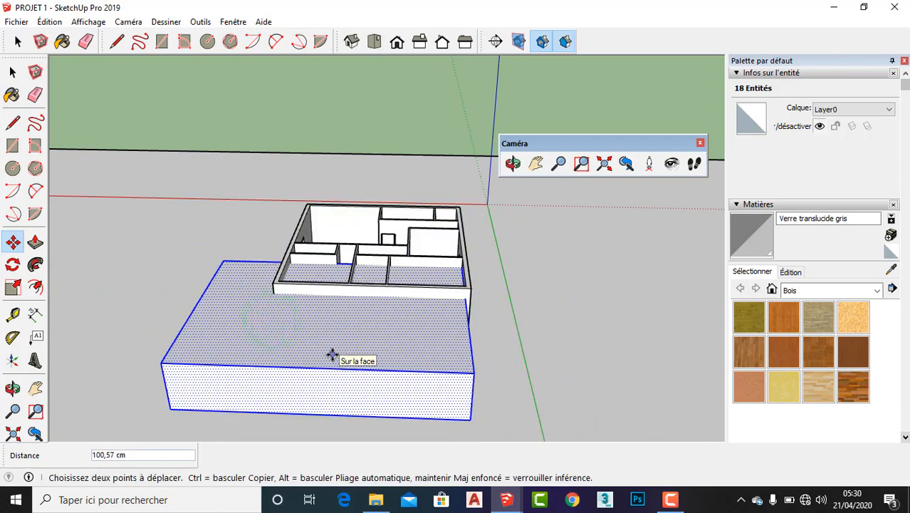
key("Delete")
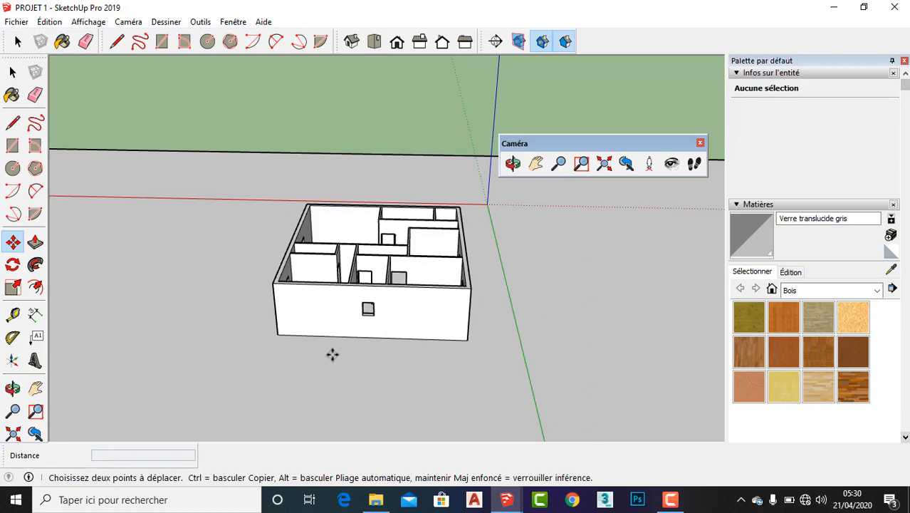
- Undo the block's deletion, move and extrusion, its base rectangle, and the grouping of the house with the ground
key("ctrl+z")
key("ctrl+z")
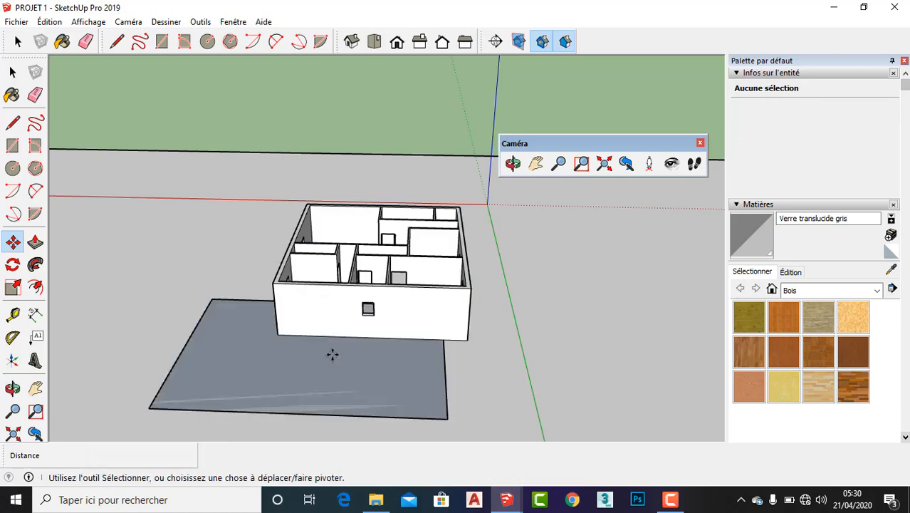
key("ctrl+z")
key("ctrl+z")
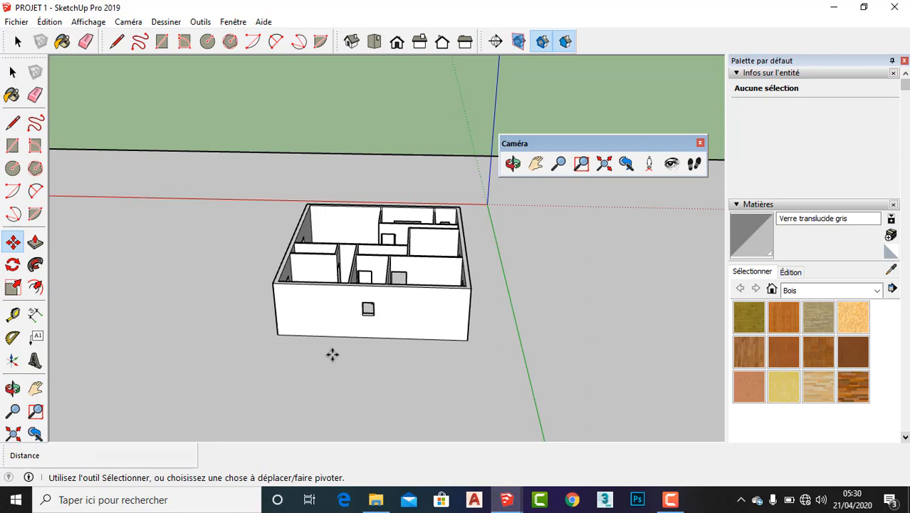
key("ctrl+z")
- Select individual house walls to check that their geometry is ungrouped, and clear the selection
key("space")
left_click(323, 302)
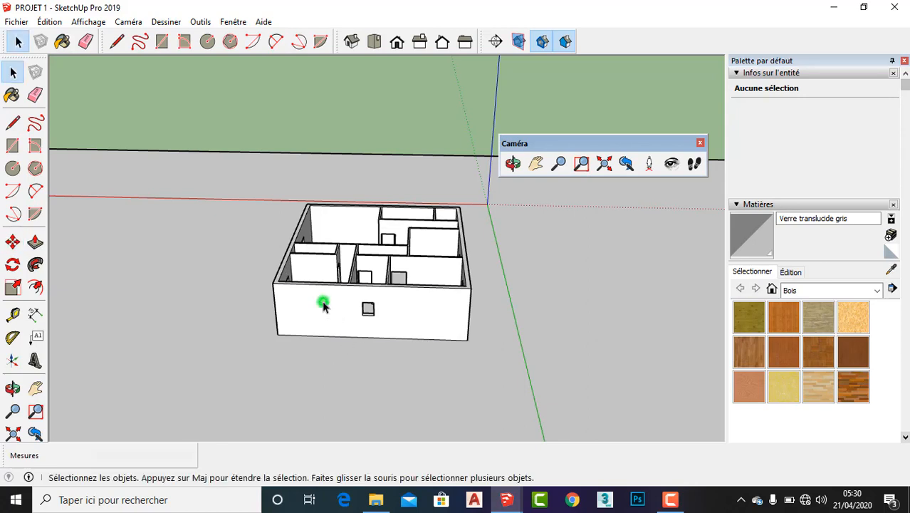
double_click(436, 296)
double_click(416, 299)
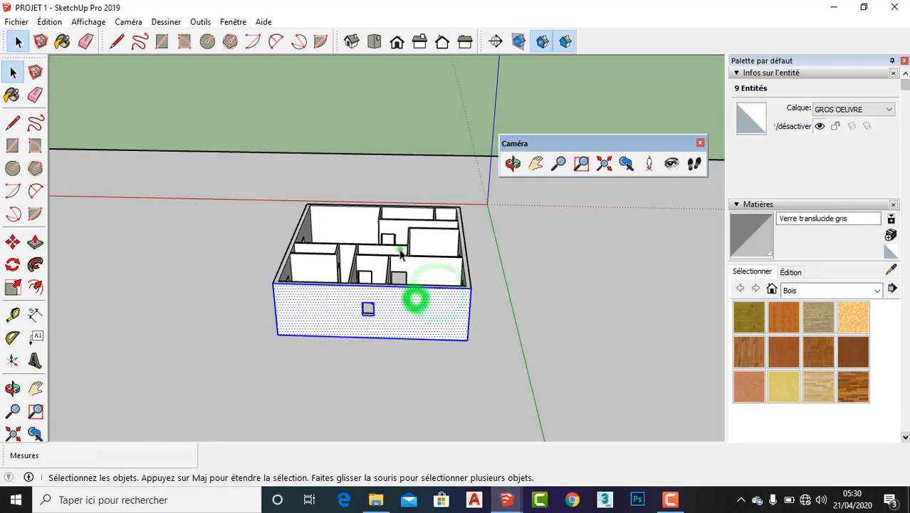
double_click(400, 249)
left_click(411, 119)
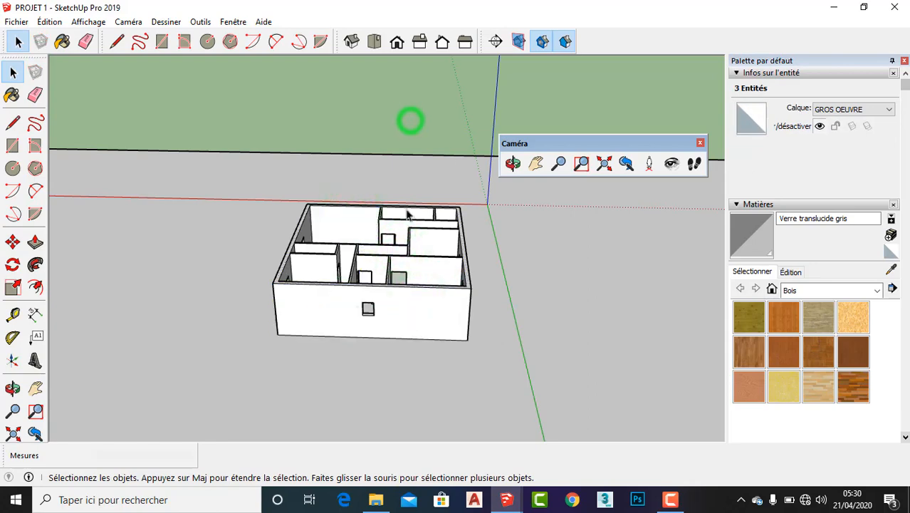
- Close the floating Camera toolbar
scroll(422, 275, "up", 1)
middle_click_drag(422, 275, 239, 307)
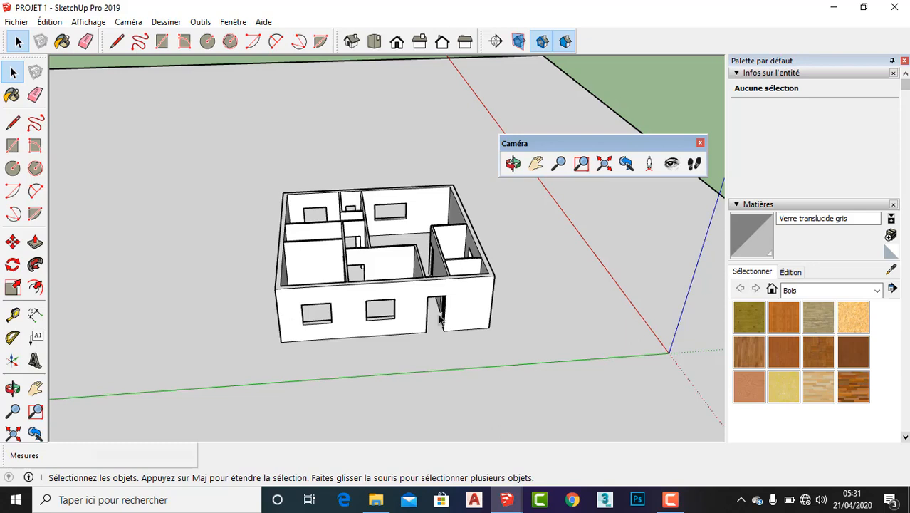
left_click(700, 142)
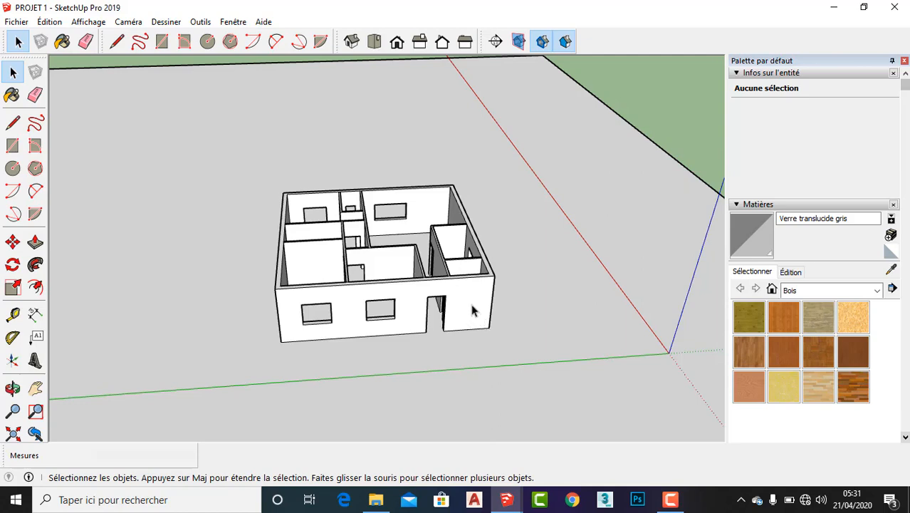
- Examine the house's walls, rooms, and door and window openings from several sides
middle_click_drag(454, 306, 398, 301)
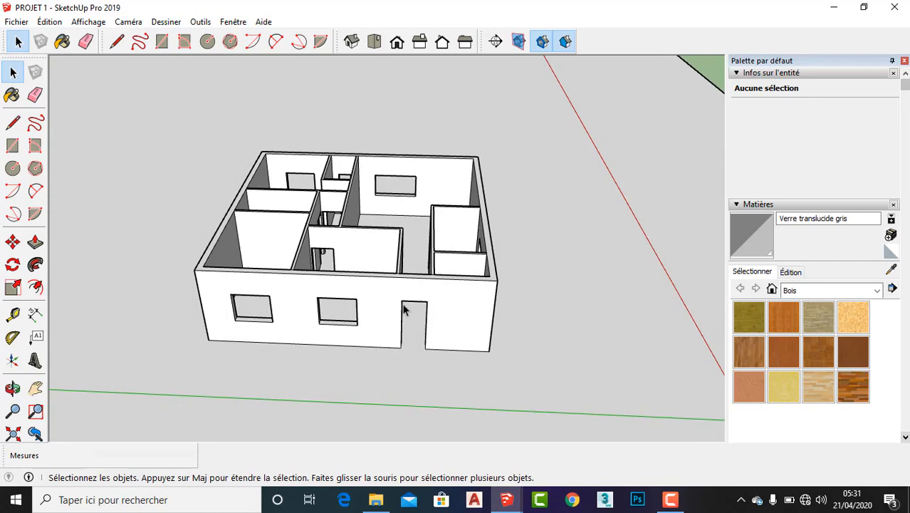
scroll(403, 308, "down", 4)
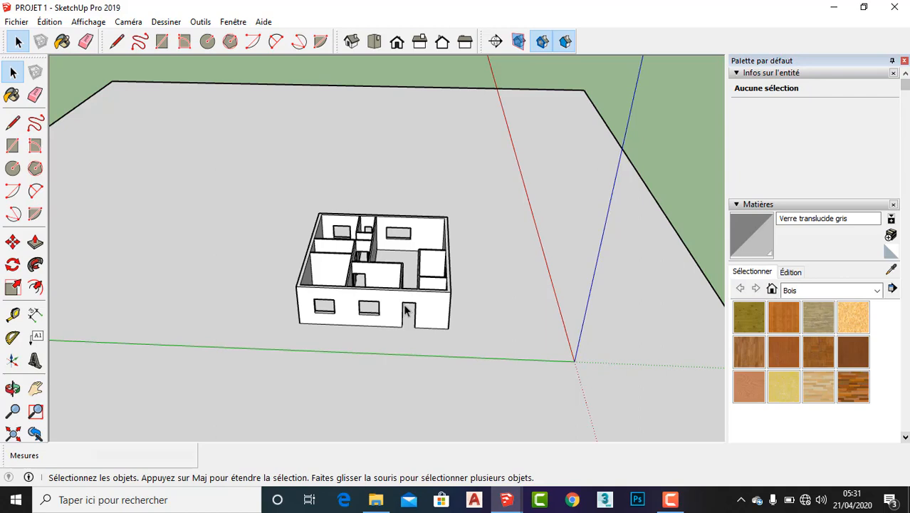
scroll(406, 310, "up", 5)
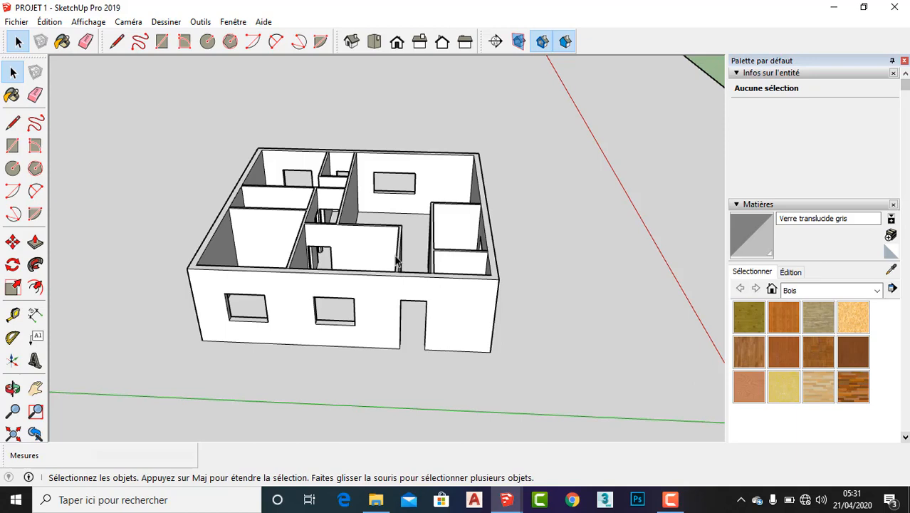
middle_click_drag(397, 262, 378, 309)
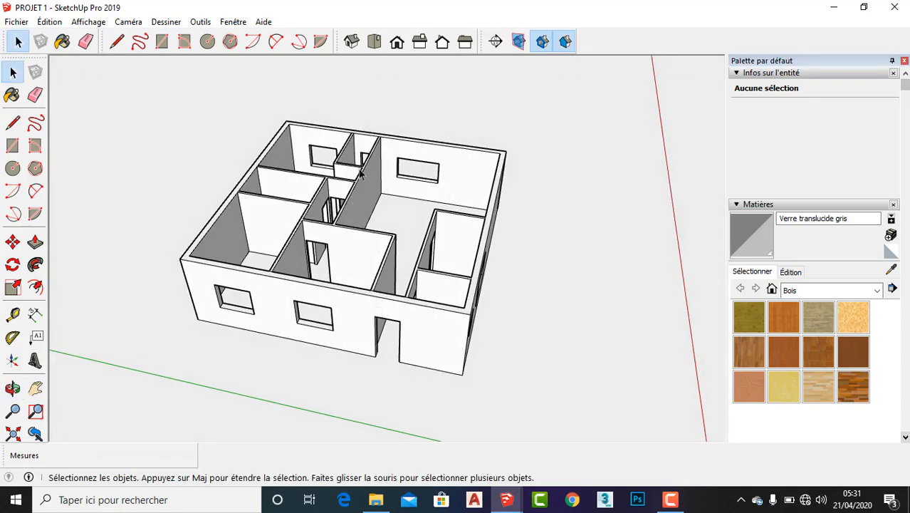
middle_click_drag(361, 174, 319, 320)
scroll(533, 241, "down", 4)
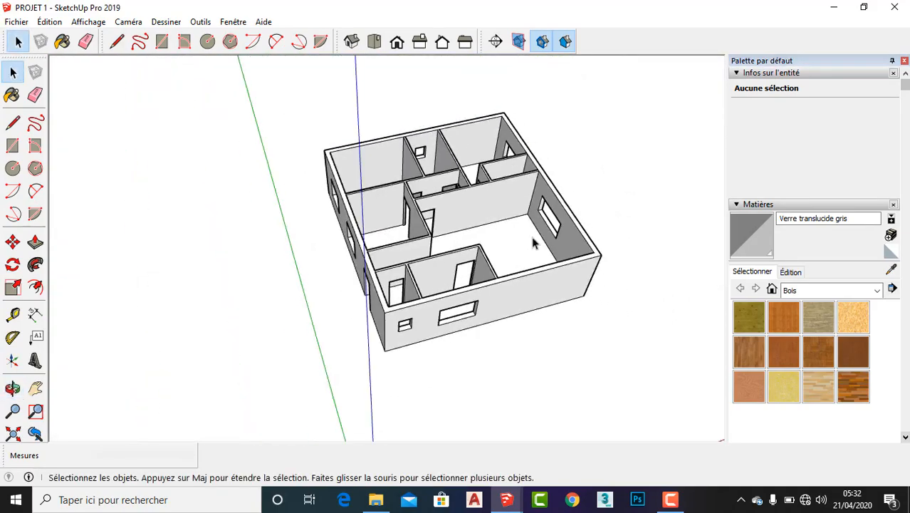
scroll(533, 242, "down", 3)
middle_click_drag(532, 242, 457, 343)
scroll(458, 343, "up", 2)
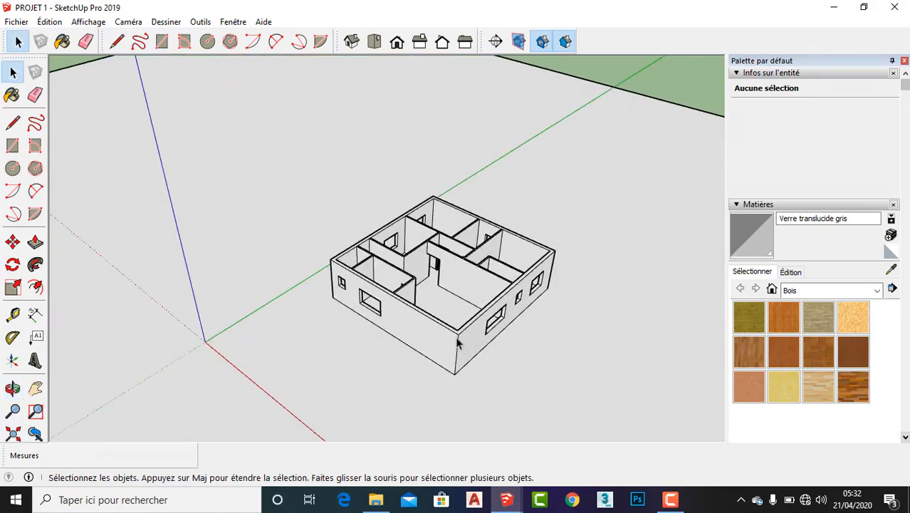
- Select all geometry connected to the house and remove the ground plane's face and four edges from the selection
scroll(420, 340, "up", 2)
triple_click(414, 331)
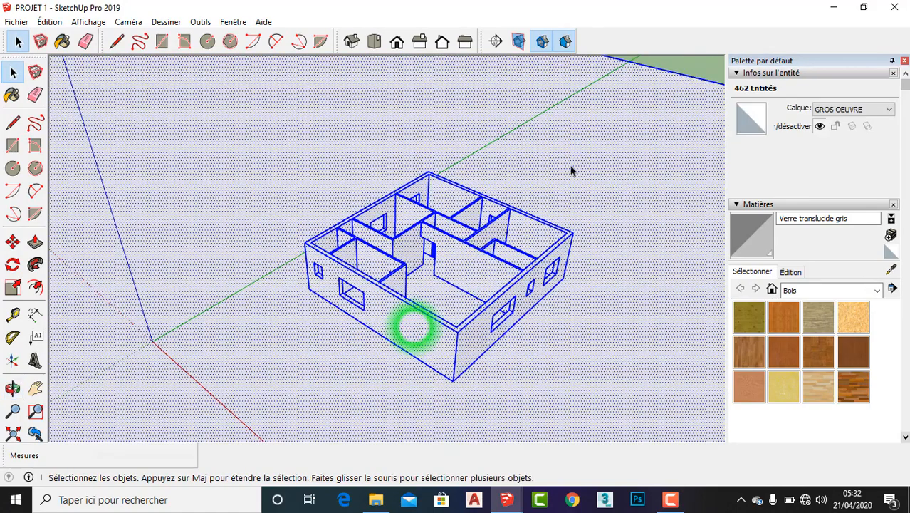
scroll(414, 331, "down", 4)
scroll(528, 224, "down", 2)
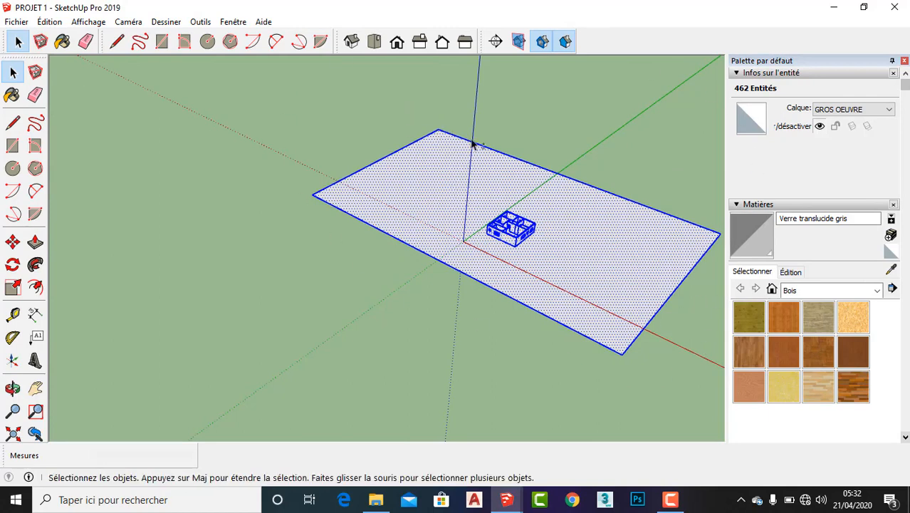
left_click_drag(450, 121, 392, 162, "shift")
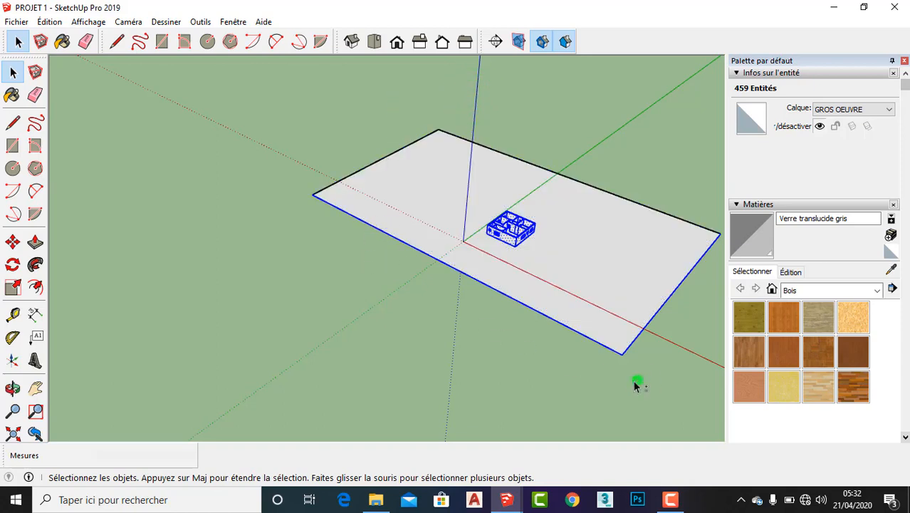
left_click_drag(634, 381, 607, 349, "shift")
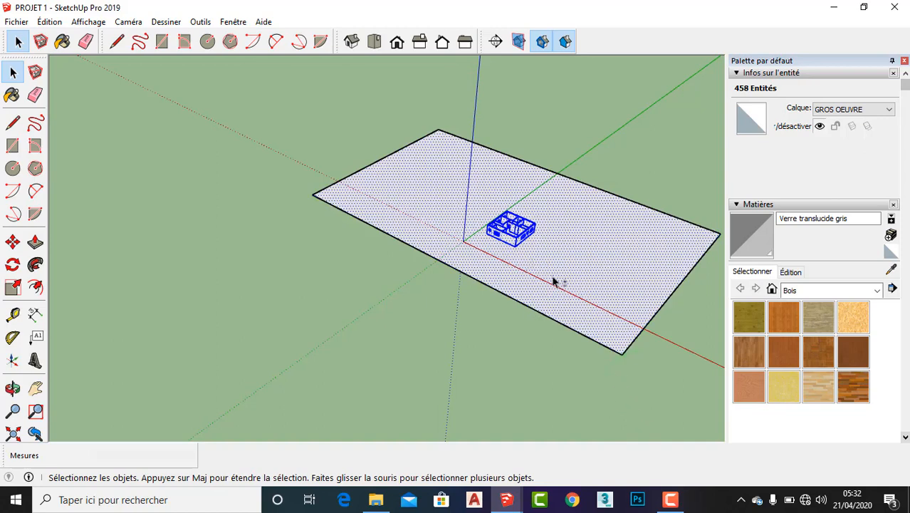
left_click(598, 262, "shift")
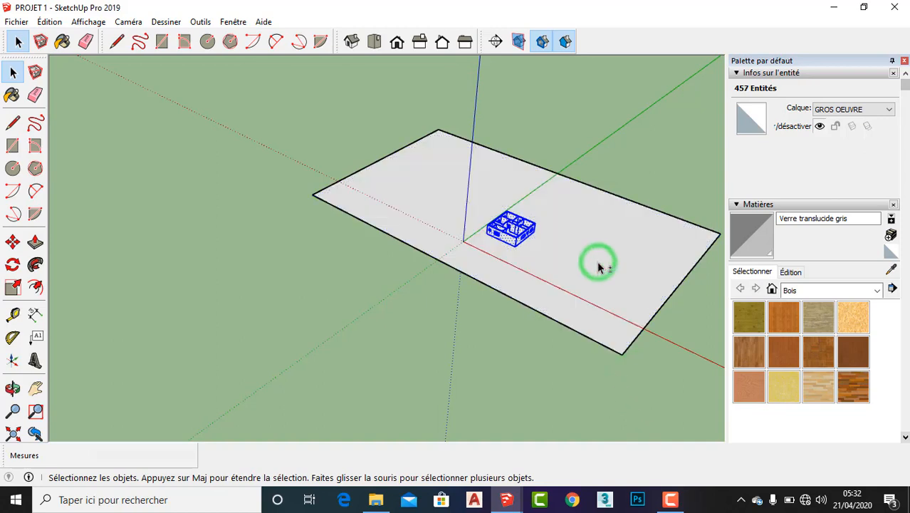
- Make a group from the selected house walls, leaving out the ground plane
scroll(540, 219, "up", 5)
scroll(449, 279, "up", 4)
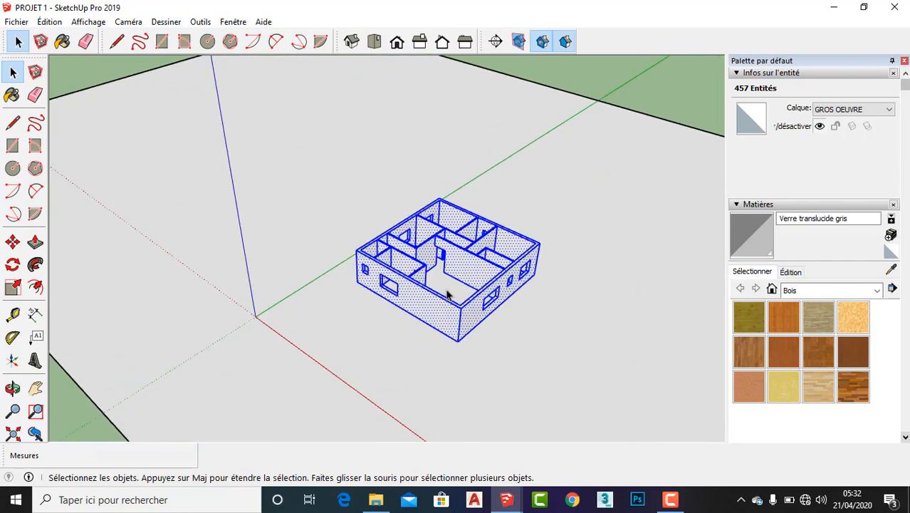
right_click(465, 255)
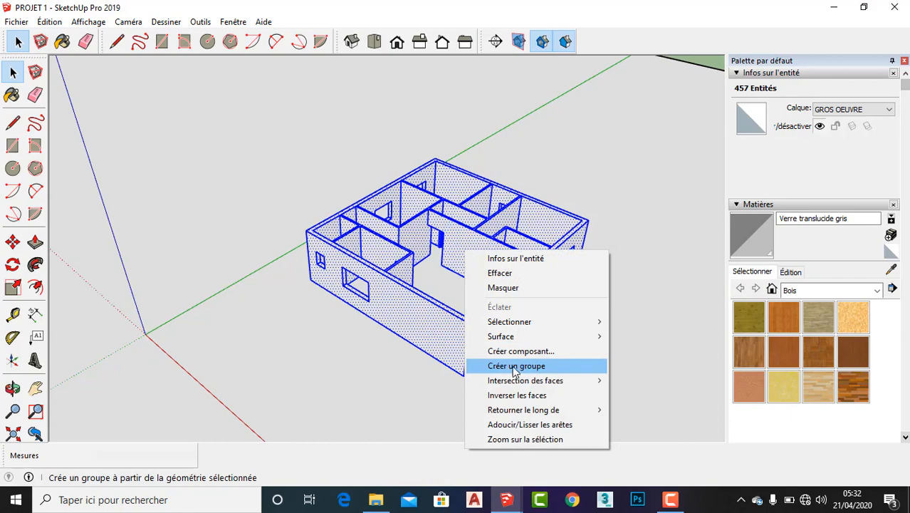
left_click(532, 367)
- Select the ground plane's face and edges on their own to check they are separate from the house group
left_click(355, 366)
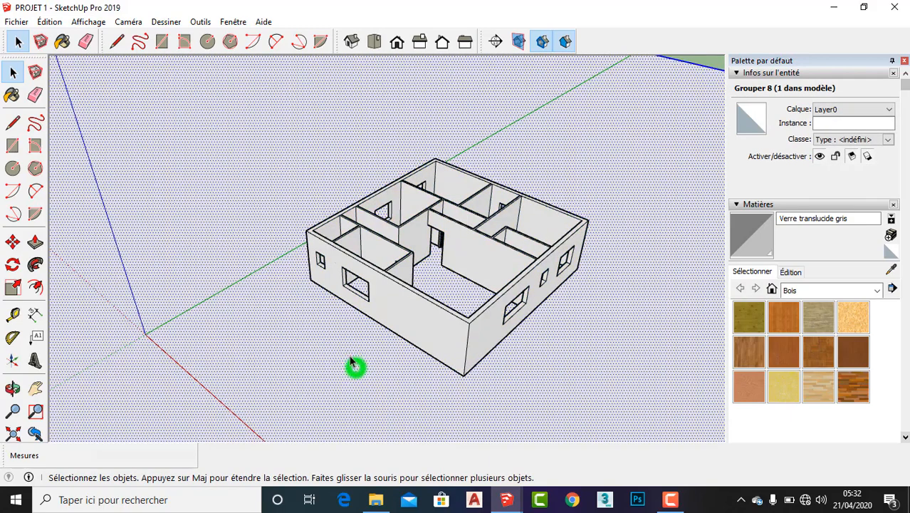
scroll(410, 271, "down", 3)
left_click(162, 368)
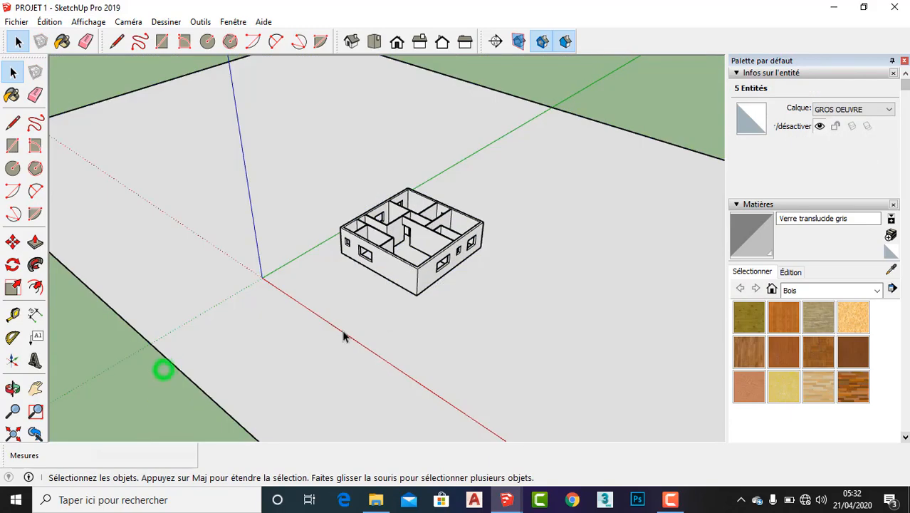
left_click(376, 301)
- Try to raise the ground plane's face around the grouped house with Push/Pull, first by about 178 cm
left_click(35, 242)
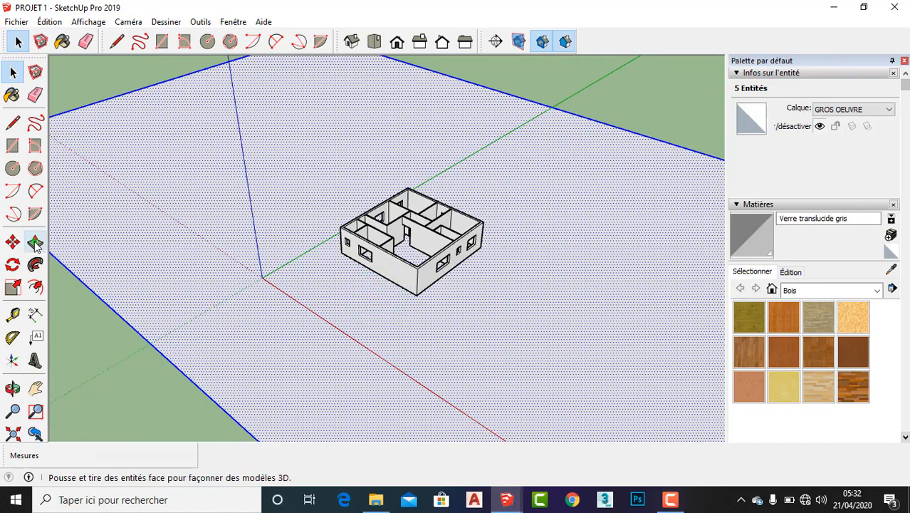
double_click(367, 282)
left_click(374, 296)
left_click(375, 286)
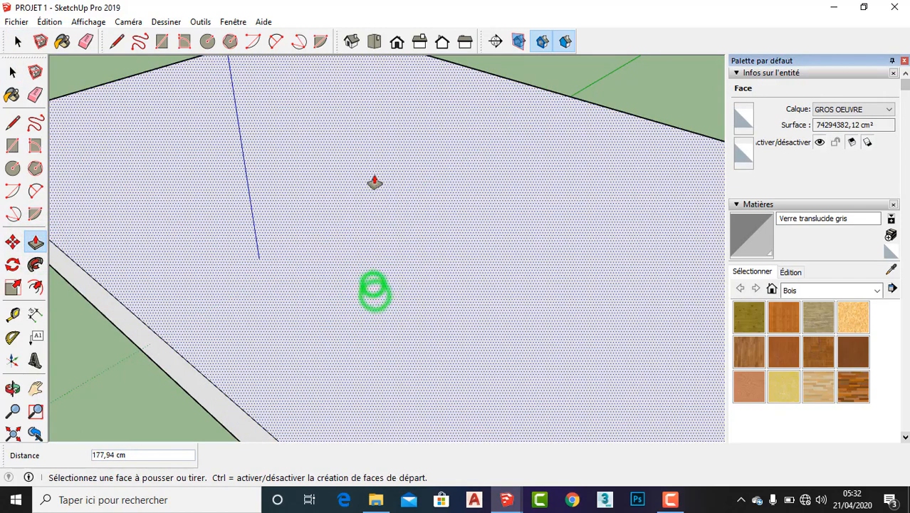
left_click_drag(375, 206, 375, 215)
left_click(369, 295)
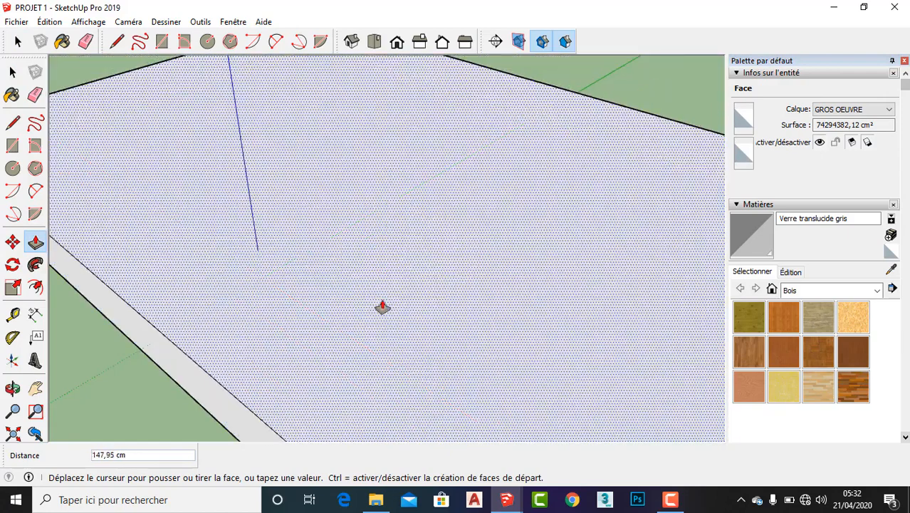
left_click(380, 319)
- Undo the Push/Pull changes made to the ground plane
key("ctrl+z")
key("ctrl+z")
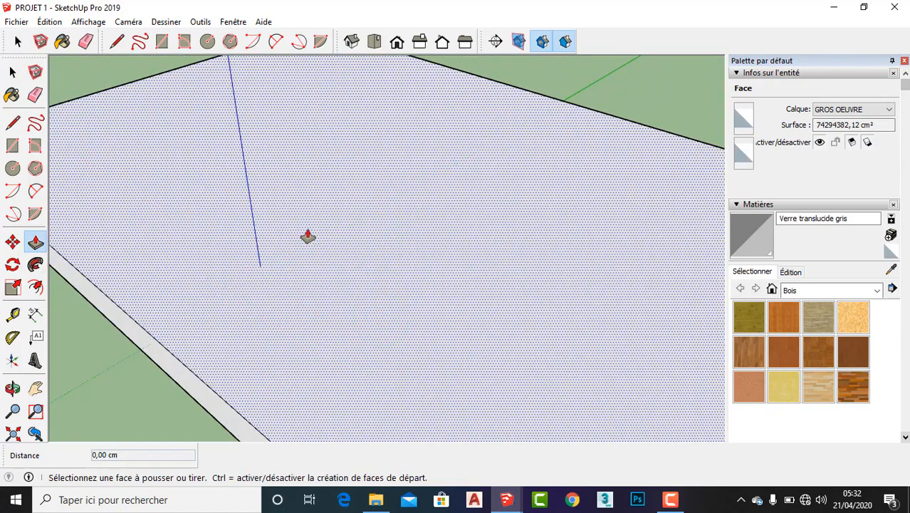
key("ctrl+z")
key("ctrl+z")
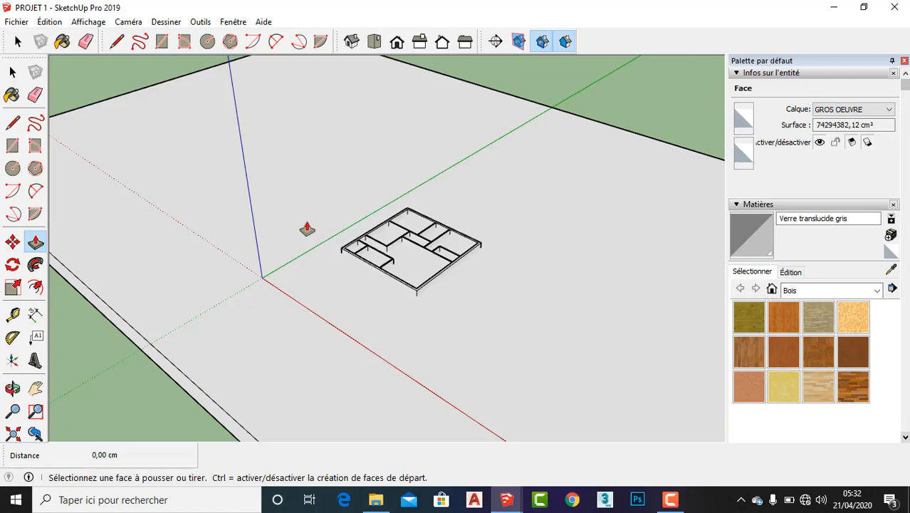
key("ctrl+z")
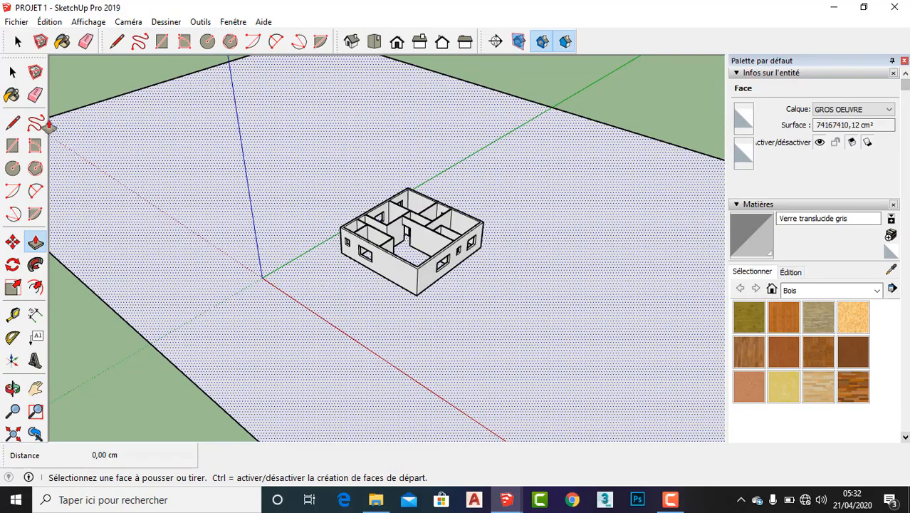
- Examine the grouped house's inner walls, rooms and openings from above and from the front
left_click(13, 72)
scroll(418, 206, "up", 3)
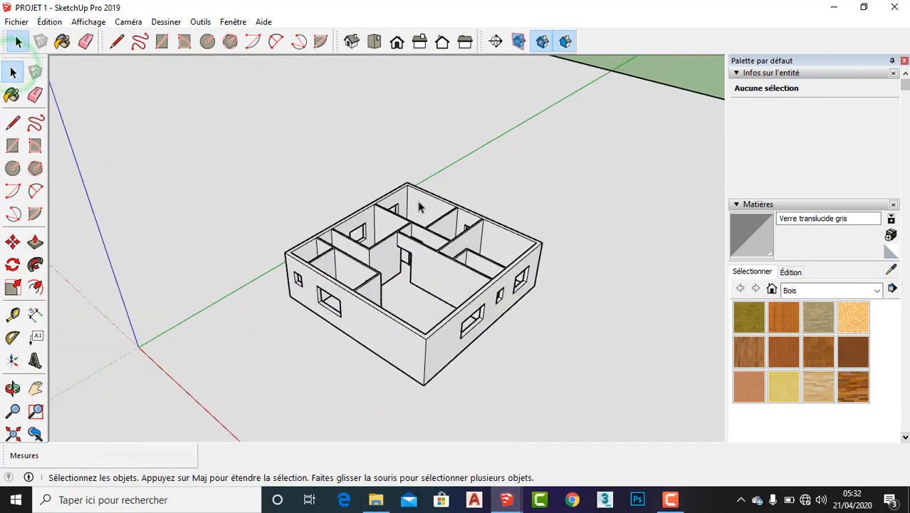
scroll(427, 235, "up", 4)
middle_click_drag(447, 266, 741, 354)
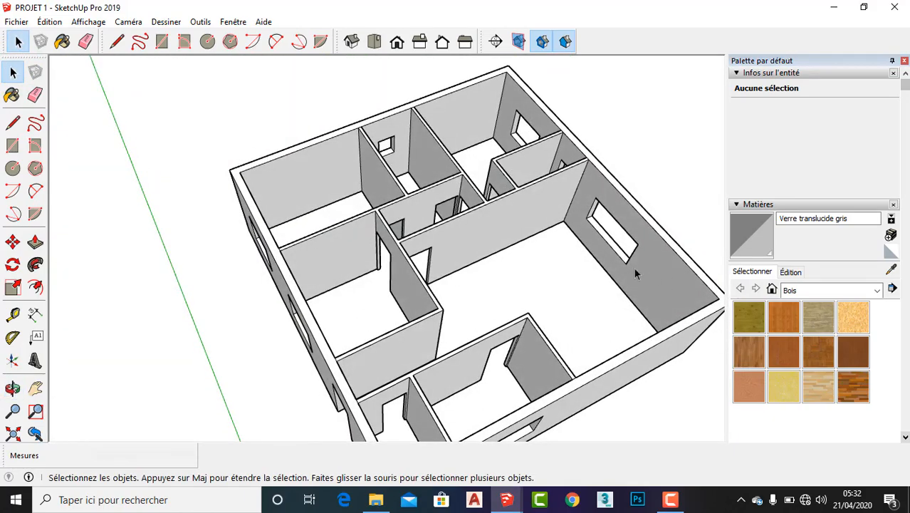
scroll(457, 223, "down", 4)
middle_click_drag(458, 224, 469, 185)
middle_click_drag(512, 231, 438, 278)
scroll(436, 200, "up", 5)
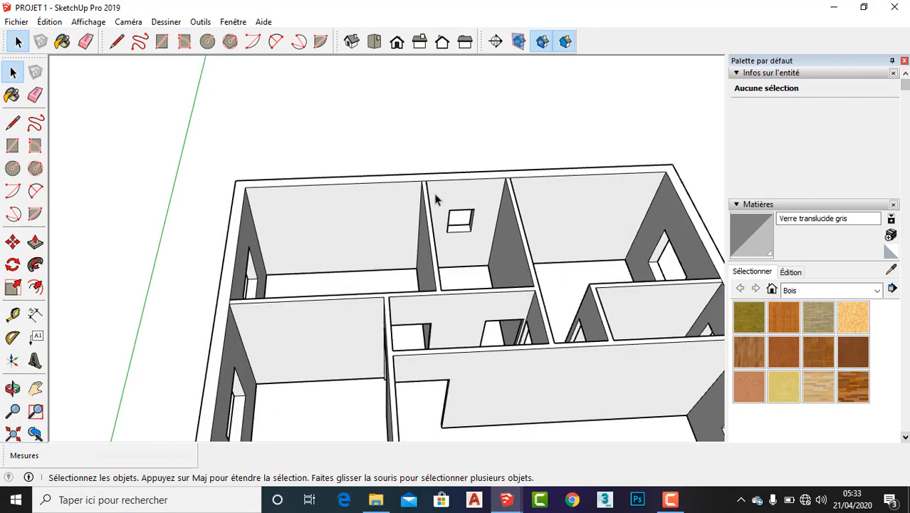
scroll(437, 224, "down", 6)
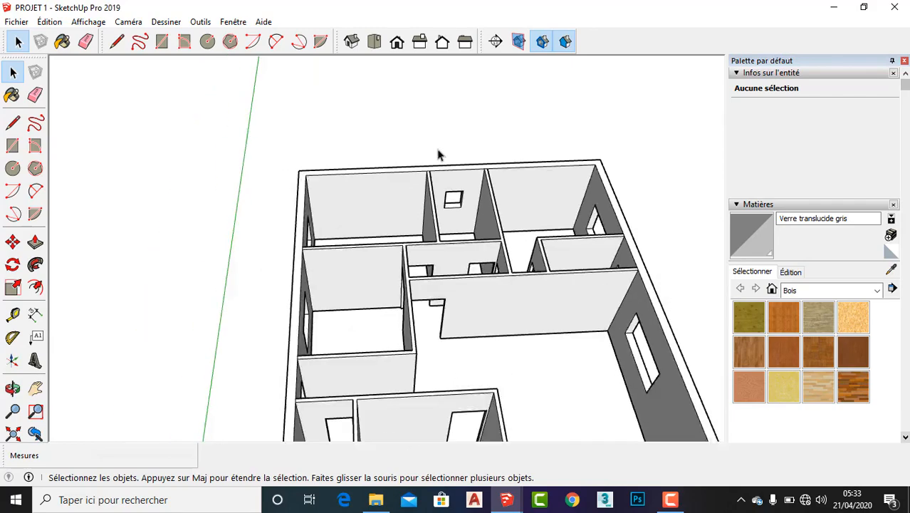
scroll(459, 235, "up", 3)
middle_click_drag(464, 227, 432, 114)
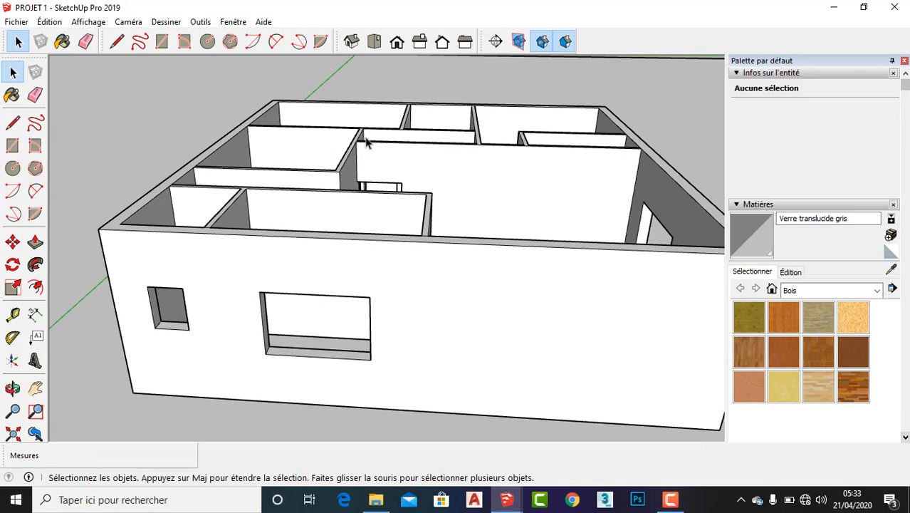
- Open the house walls group for editing, leave it, and open it again
double_click(469, 263)
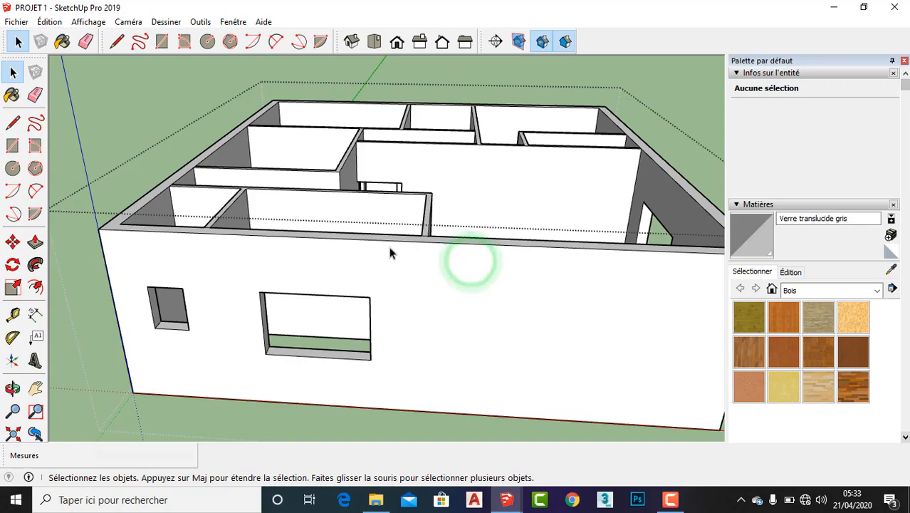
left_click(267, 64)
double_click(487, 288)
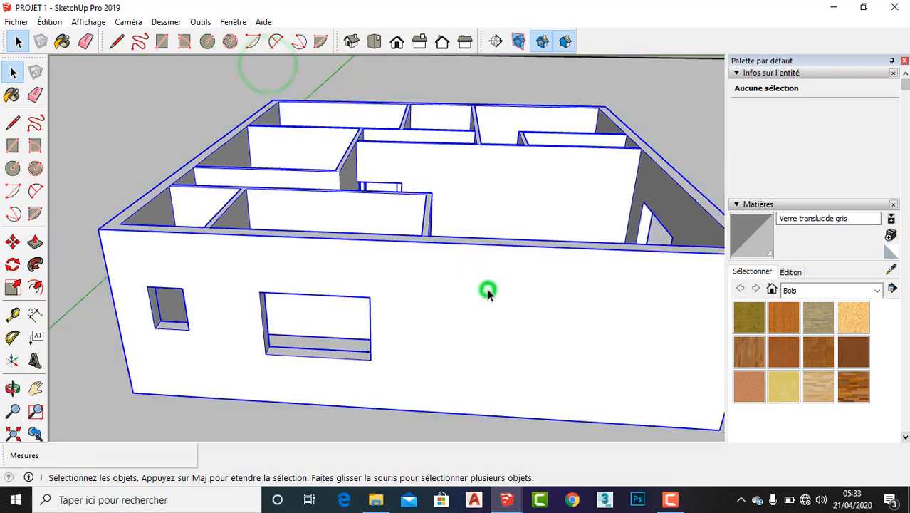
scroll(406, 255, "down", 3)
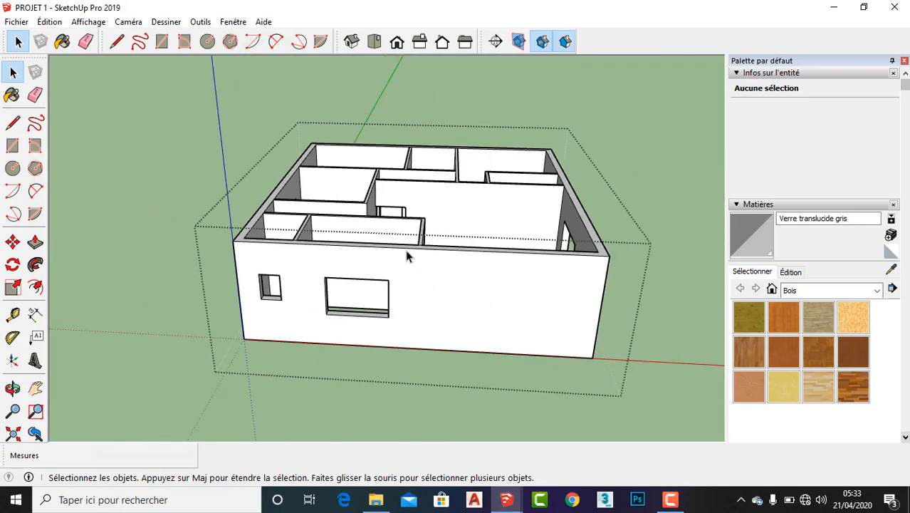
middle_click_drag(407, 255, 421, 309)
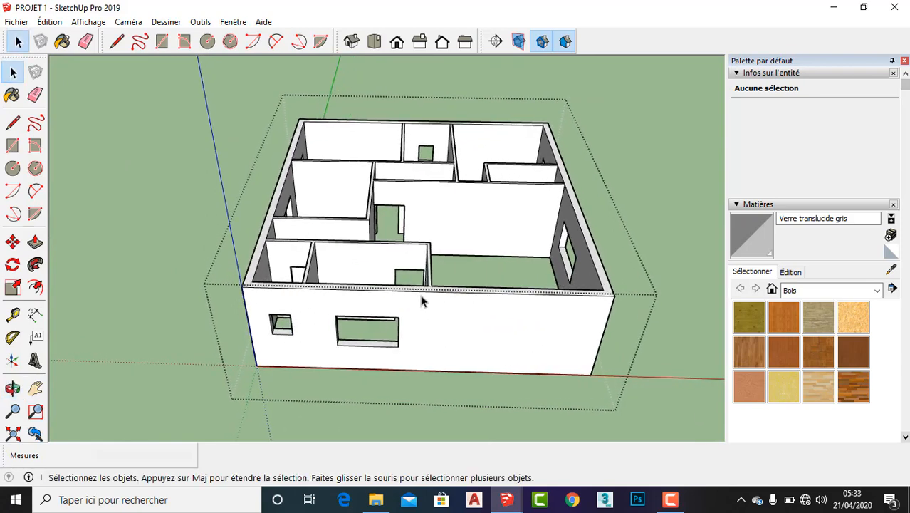
scroll(382, 248, "up", 2)
middle_click_drag(381, 248, 407, 341)
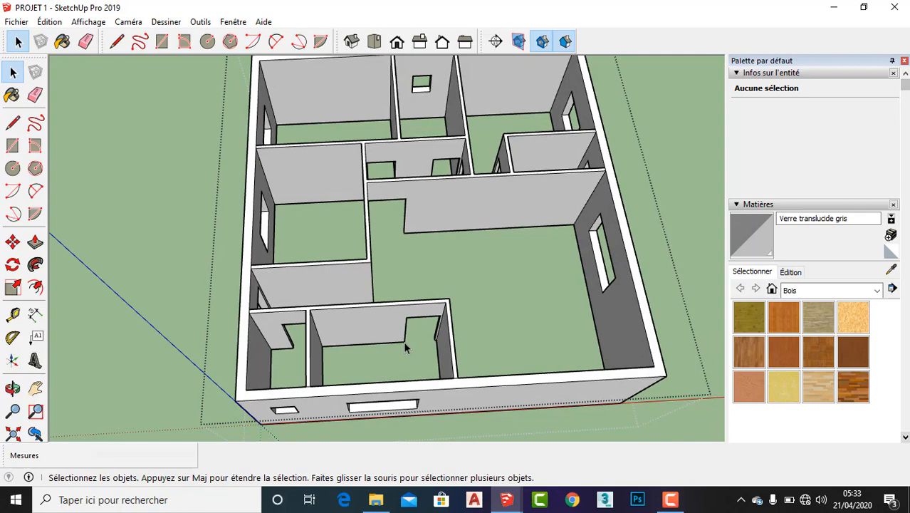
scroll(427, 221, "up", 2)
- Inside the group, select all connected wall geometry, then pick individual partition faces and clear the selection
triple_click(444, 206)
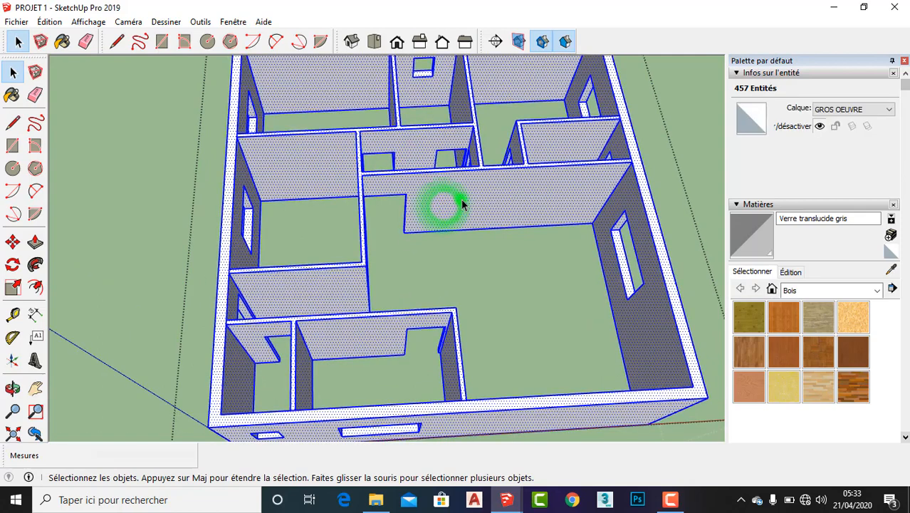
left_click(461, 198)
left_click(377, 171)
left_click(418, 244)
left_click(400, 168)
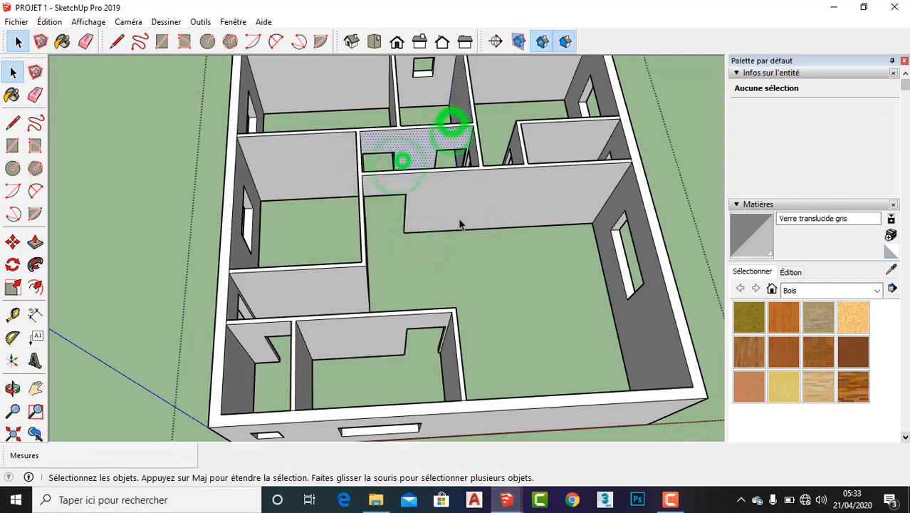
- Turn off hiding the rest of the model while a group is being edited
middle_click_drag(496, 323, 386, 97)
scroll(482, 205, "down", 6)
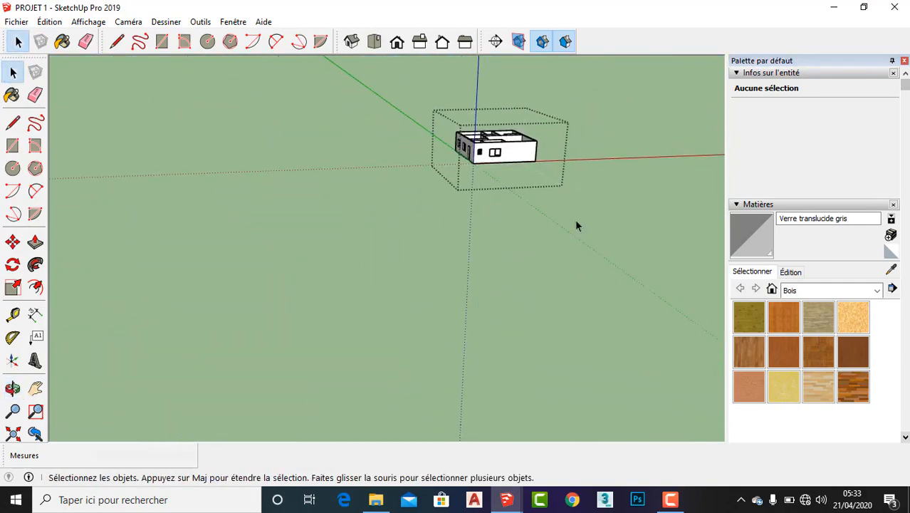
scroll(595, 110, "up", 4)
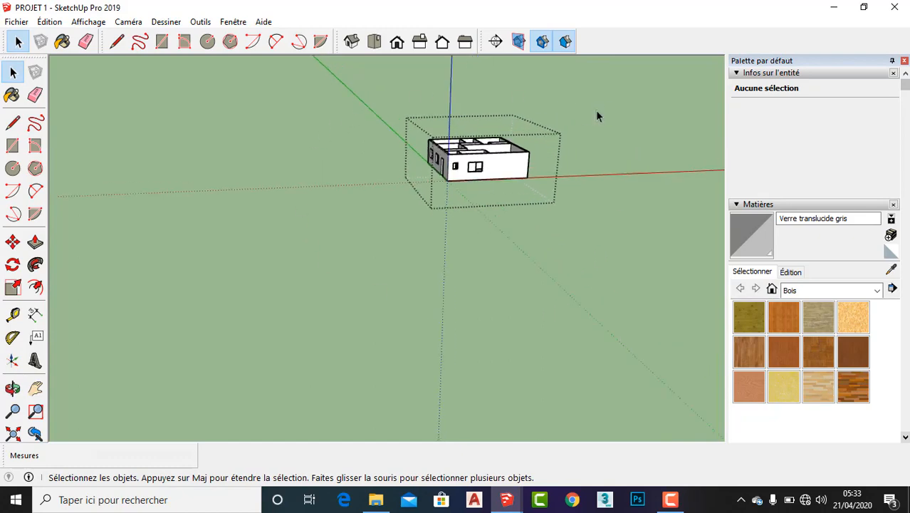
middle_click_drag(590, 117, 350, 281)
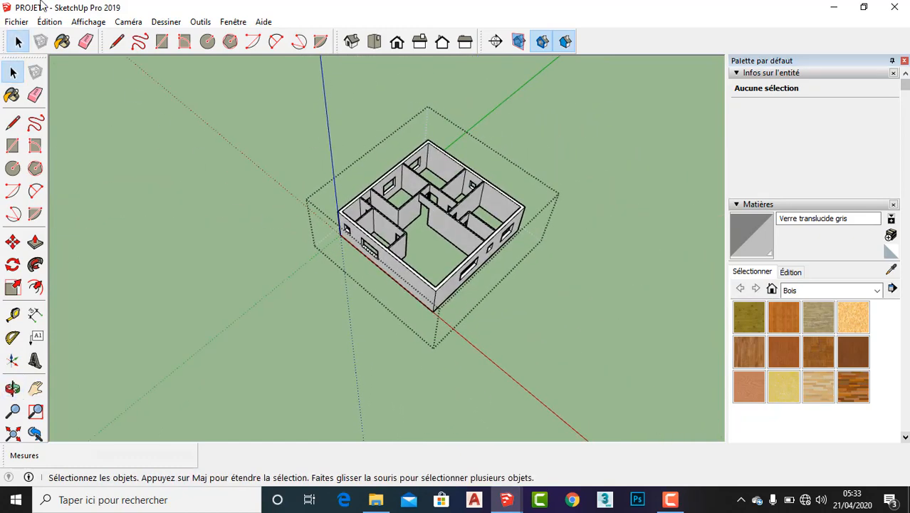
left_click(88, 21)
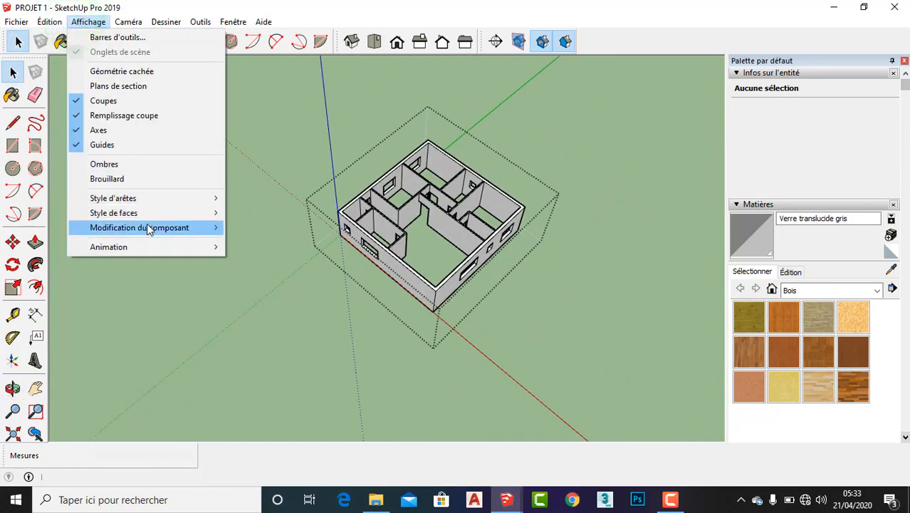
mouse_move(151, 228)
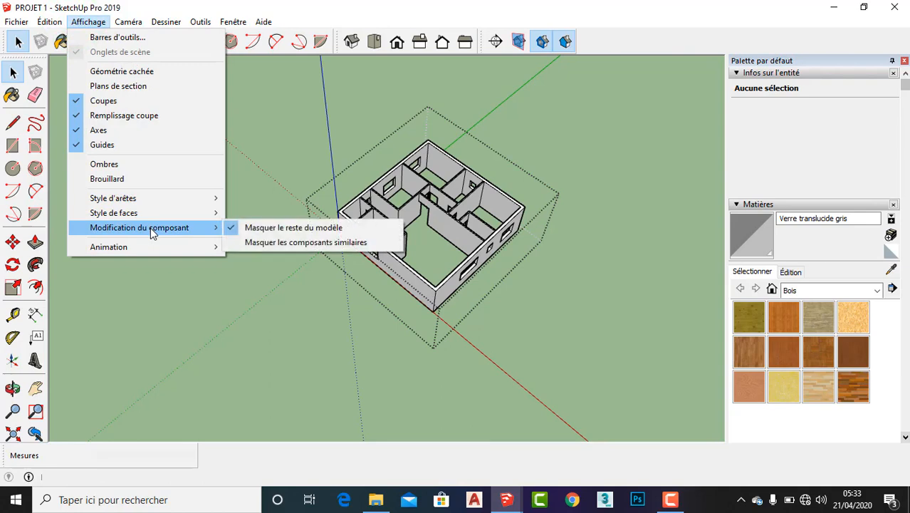
left_click(227, 227)
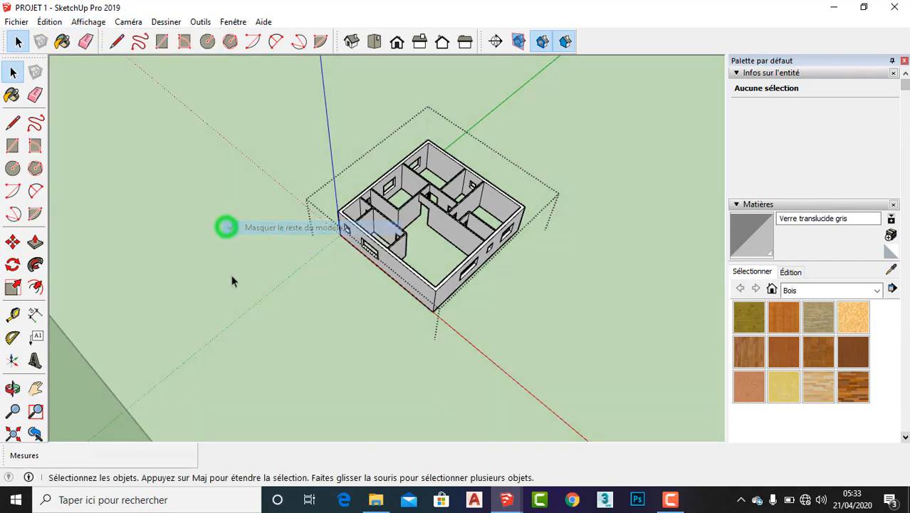
- Turn hiding the rest of the model back on for group editing after viewing the faded ground plane
middle_click_drag(325, 277, 445, 138)
middle_click_drag(379, 260, 342, 384)
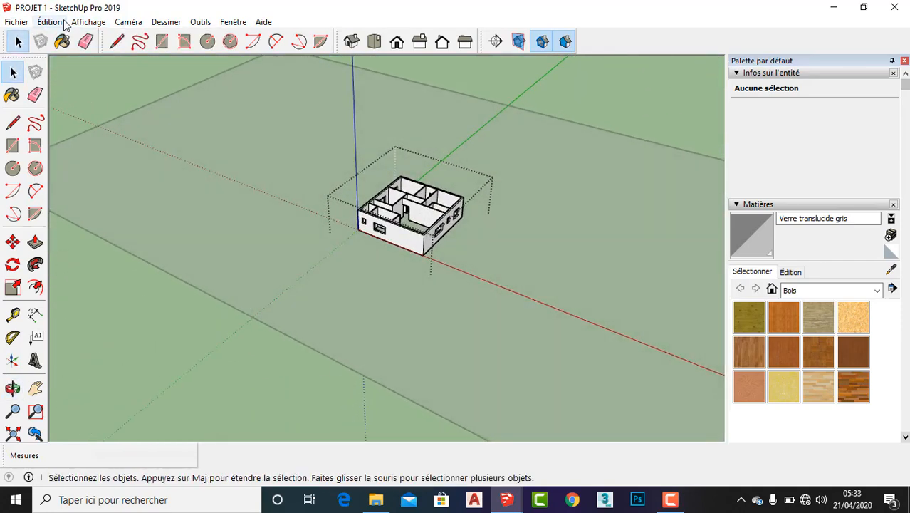
left_click(88, 21)
mouse_move(178, 229)
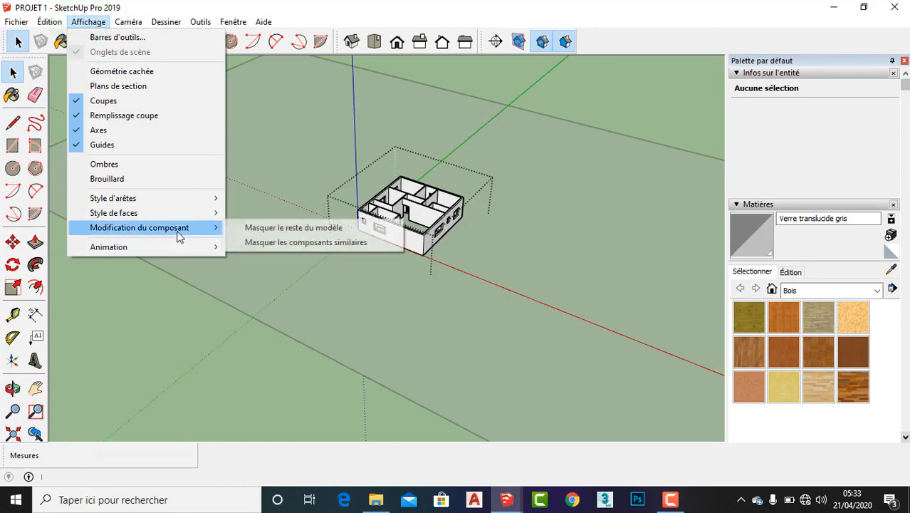
left_click(254, 231)
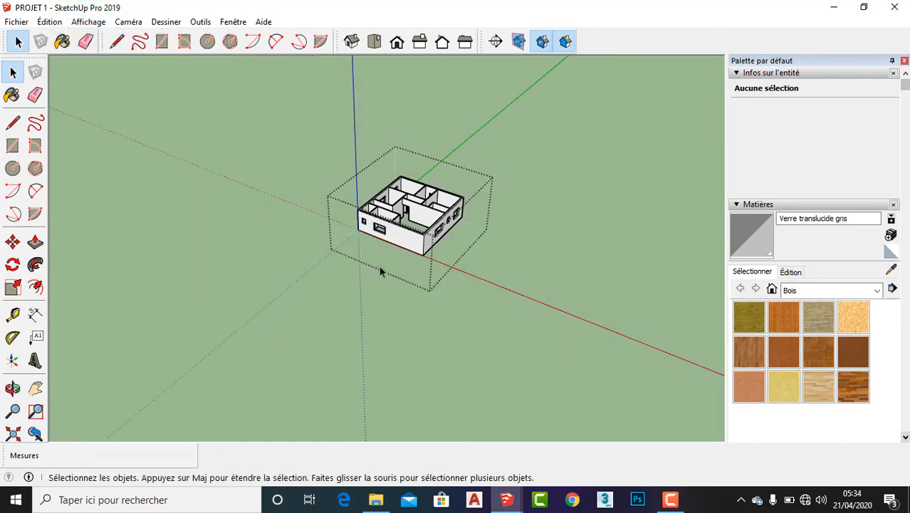
- Draw a 10 cm line across the top of the corner room's partition where it meets the outer wall
scroll(406, 214, "up", 10)
middle_click_drag(408, 202, 400, 219)
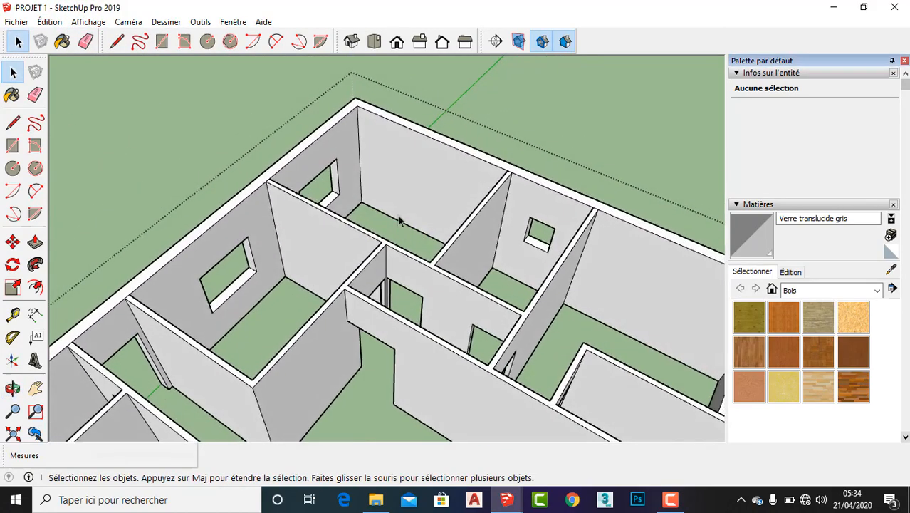
scroll(400, 219, "down", 3)
scroll(359, 203, "up", 3)
left_click(4, 125)
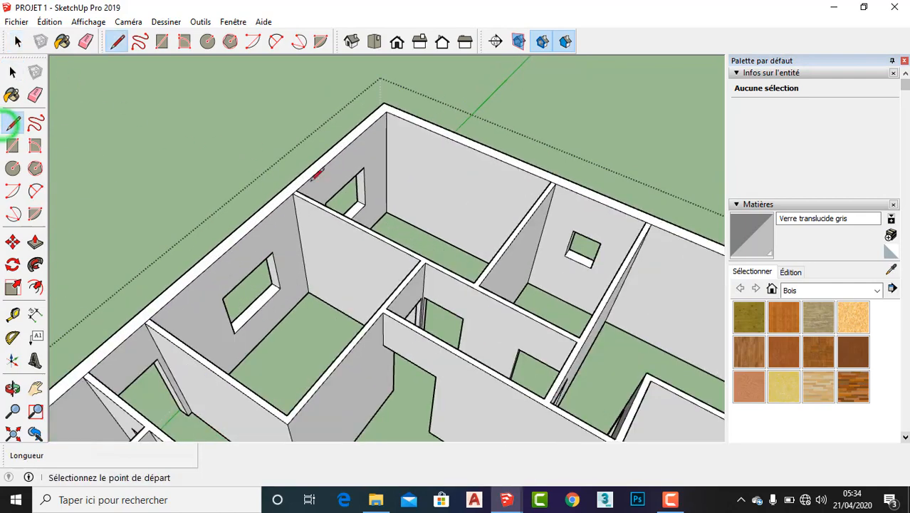
scroll(296, 190, "up", 2)
left_click(299, 189)
left_click(287, 194)
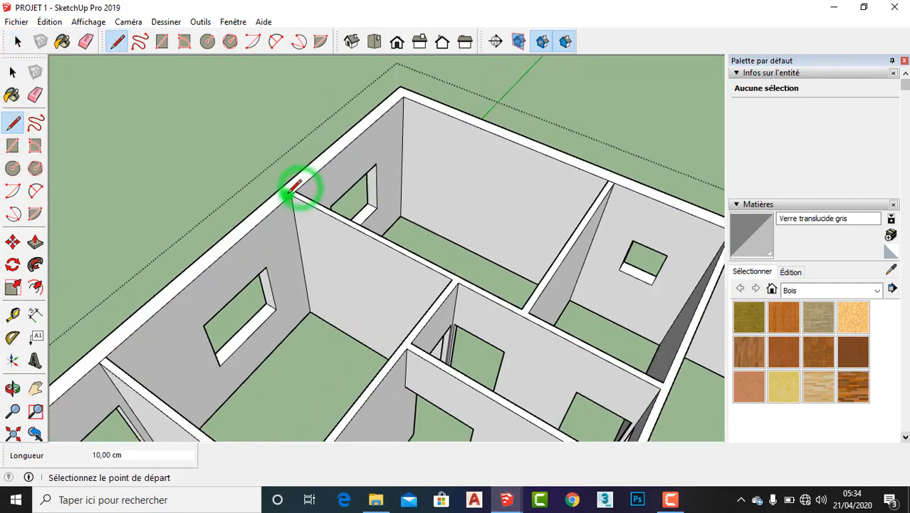
- Draw lines across the tops of the next two partitions where they meet the same outer wall
scroll(328, 162, "down", 4)
scroll(210, 260, "up", 2)
left_click(218, 261)
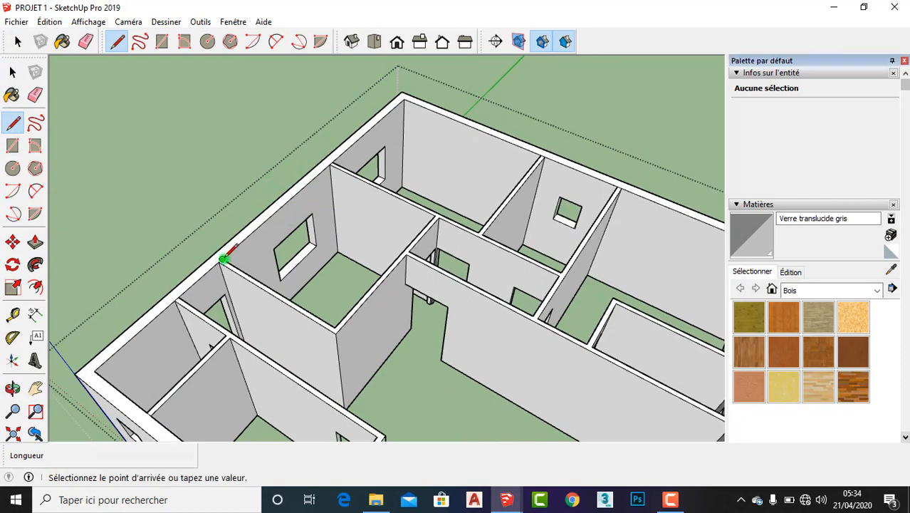
left_click(224, 257)
scroll(233, 249, "down", 1)
scroll(232, 250, "up", 1)
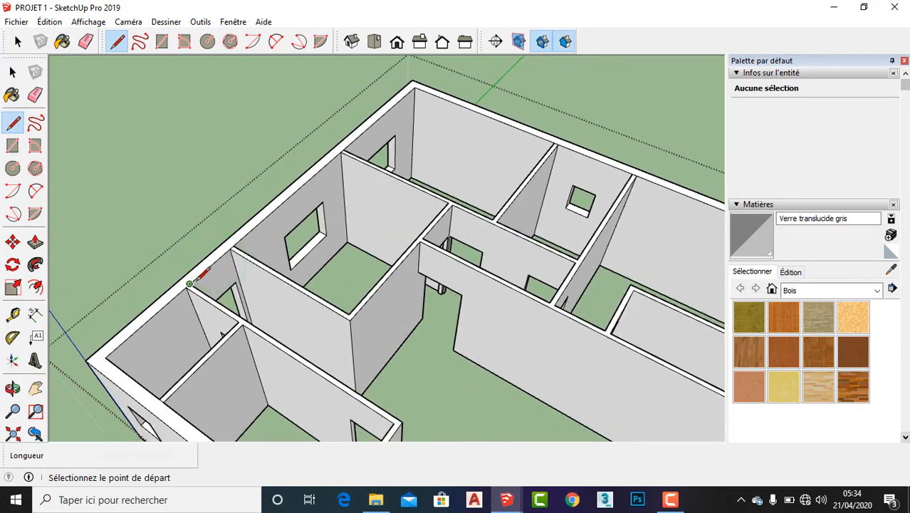
left_click(196, 279)
left_click(185, 286)
scroll(184, 286, "down", 3)
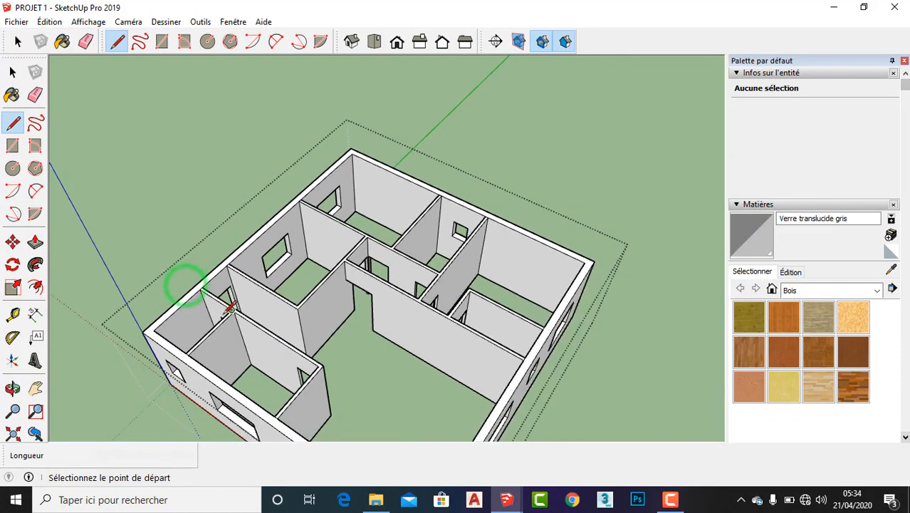
- Draw 10 cm lines across the tops of the two partitions where they meet the outer wall along the red axis
scroll(192, 347, "up", 3)
left_click(190, 350)
left_click(196, 357)
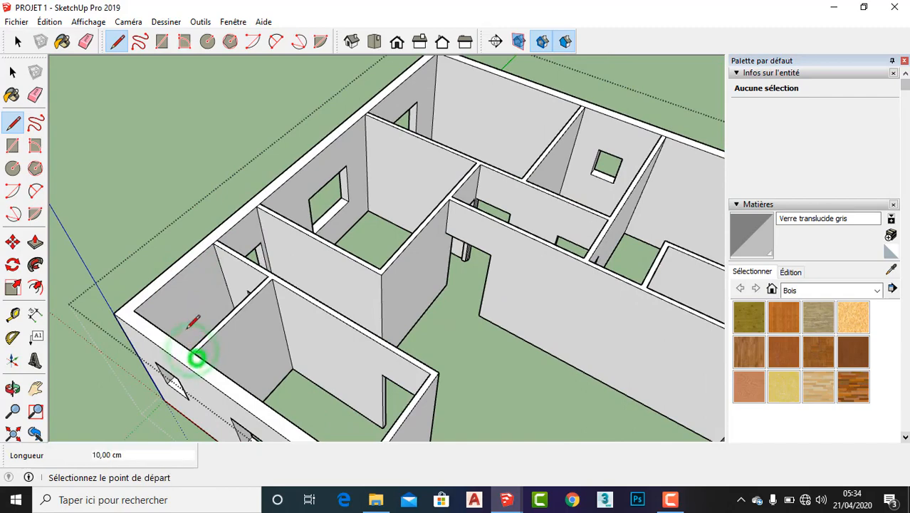
scroll(193, 361, "down", 3)
scroll(291, 410, "up", 3)
left_click(291, 410)
left_click(294, 413)
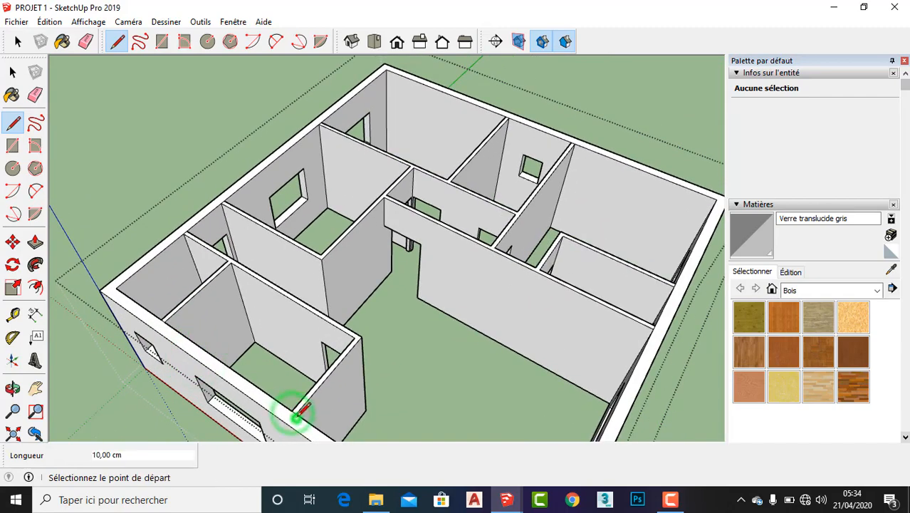
- Draw lines across the tops of the two partitions meeting the side wall that has three windows, the first 10 cm long
scroll(680, 307, "up", 3)
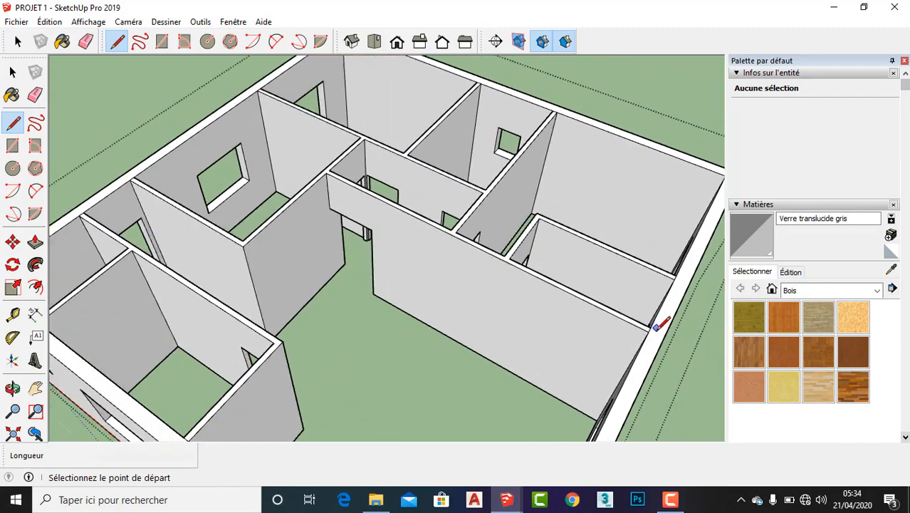
left_click(648, 332)
left_click(650, 330)
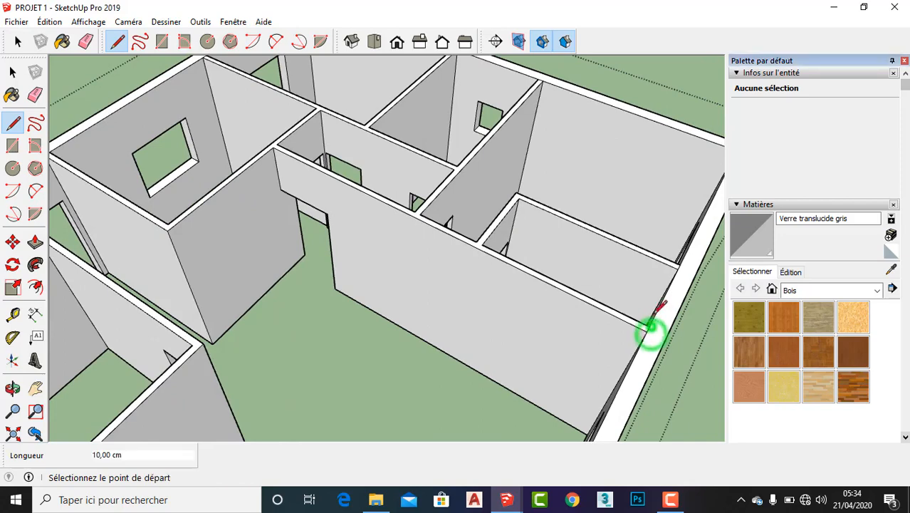
left_click(676, 268)
left_click(677, 268)
scroll(609, 204, "down", 5)
scroll(570, 131, "up", 5)
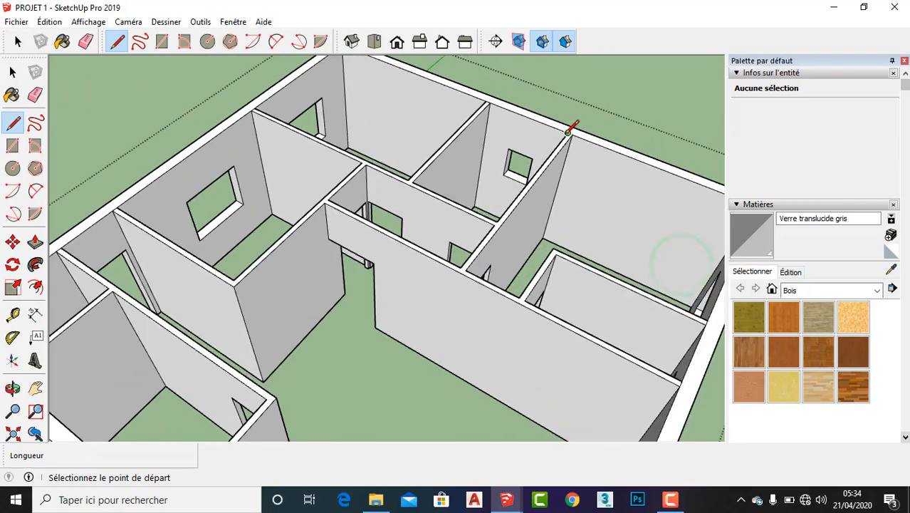
- Draw lines across the tops of the two partitions where they meet the rear outer wall, on both sides of the small-window room
left_click(567, 134)
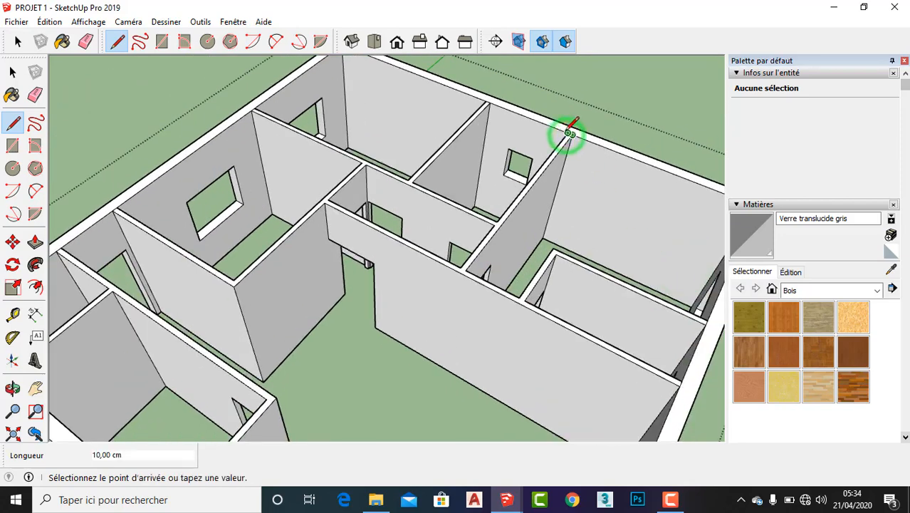
left_click(489, 103)
left_click(489, 103)
scroll(484, 271, "down", 4)
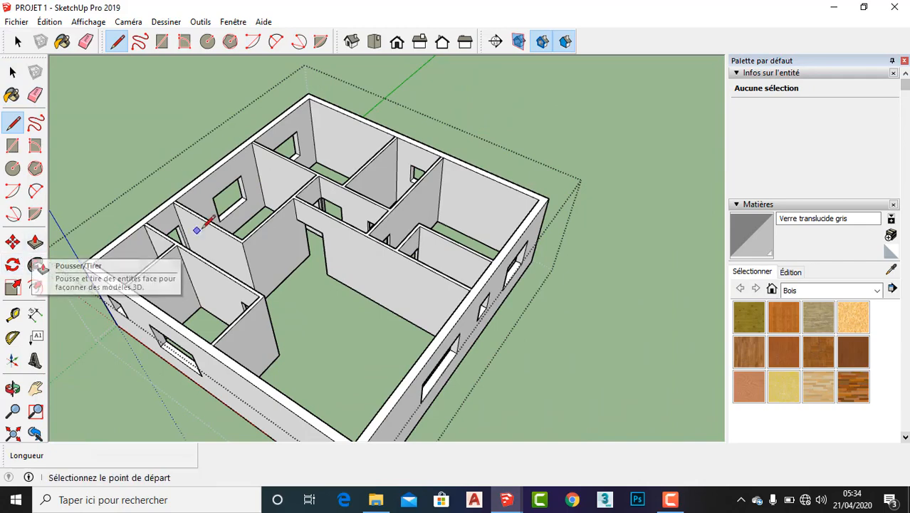
- Push the connected top face of the interior partitions down 30 cm with Push/Pull
key("p")
scroll(321, 203, "up", 5)
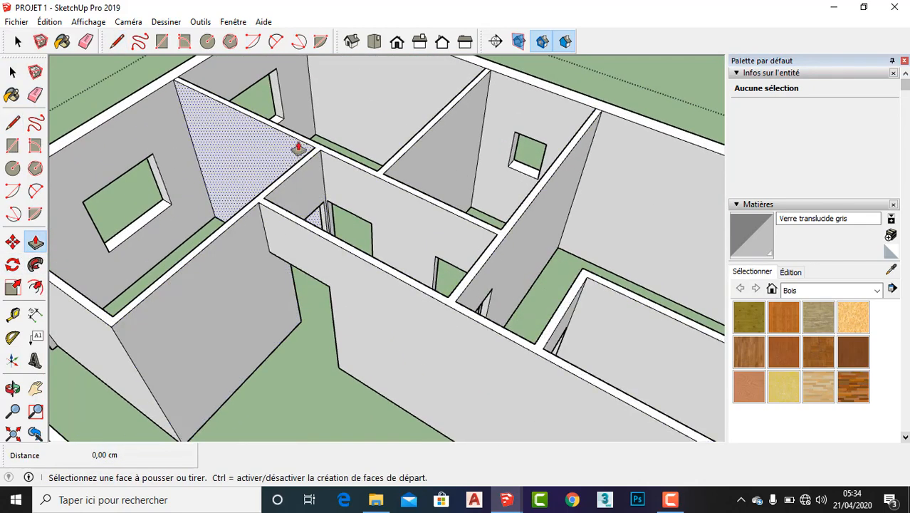
left_click(298, 138)
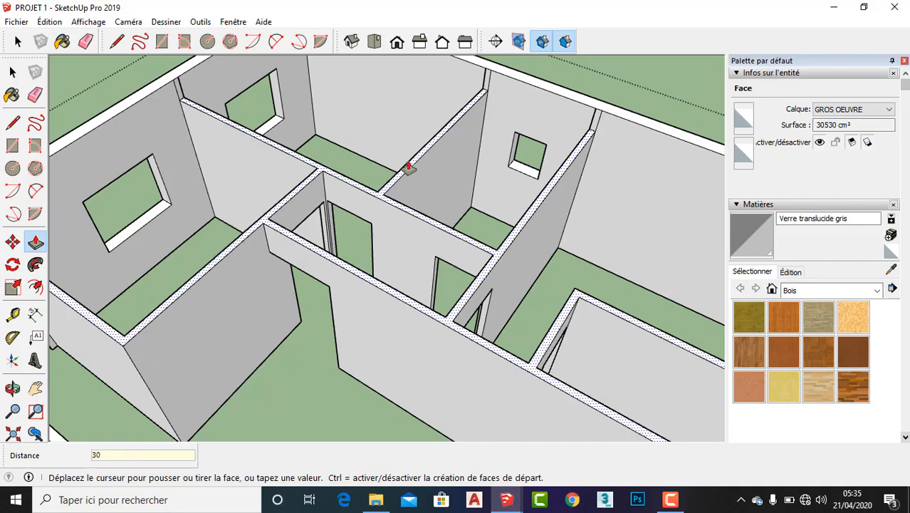
key("Return")
scroll(416, 175, "down", 6)
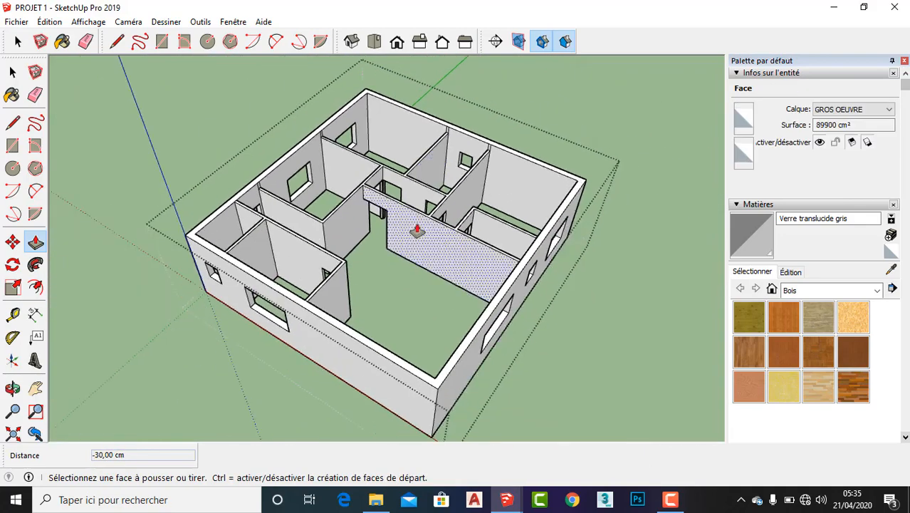
- Draw a 359 by 297 cm rectangle over the middle side room inside the walls group, level with the lowered partitions
middle_click_drag(417, 232, 307, 240)
scroll(307, 240, "up", 3)
scroll(313, 170, "up", 3)
middle_click_drag(316, 173, 358, 229)
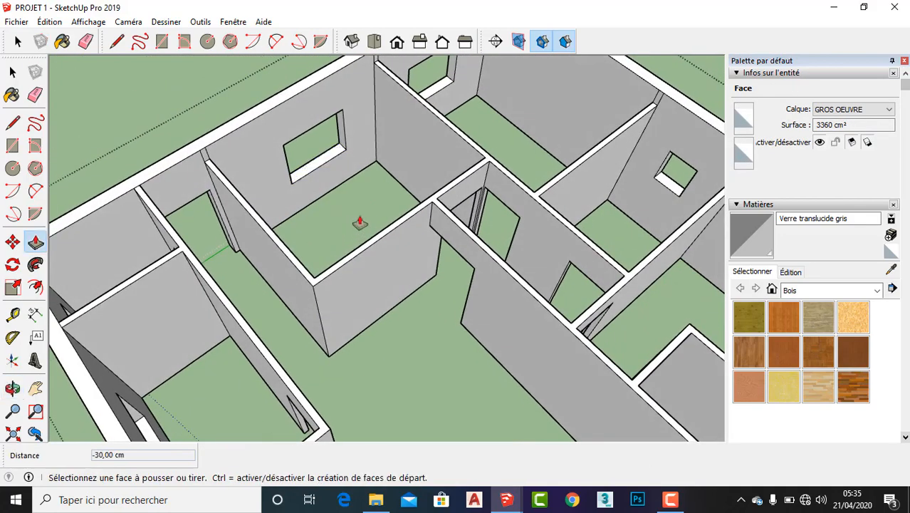
key("r")
scroll(395, 272, "down", 4)
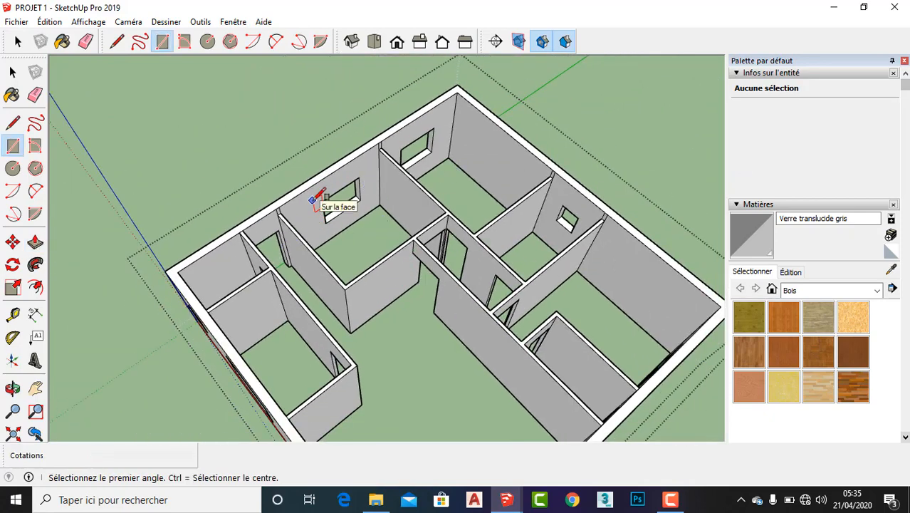
scroll(359, 176, "up", 3)
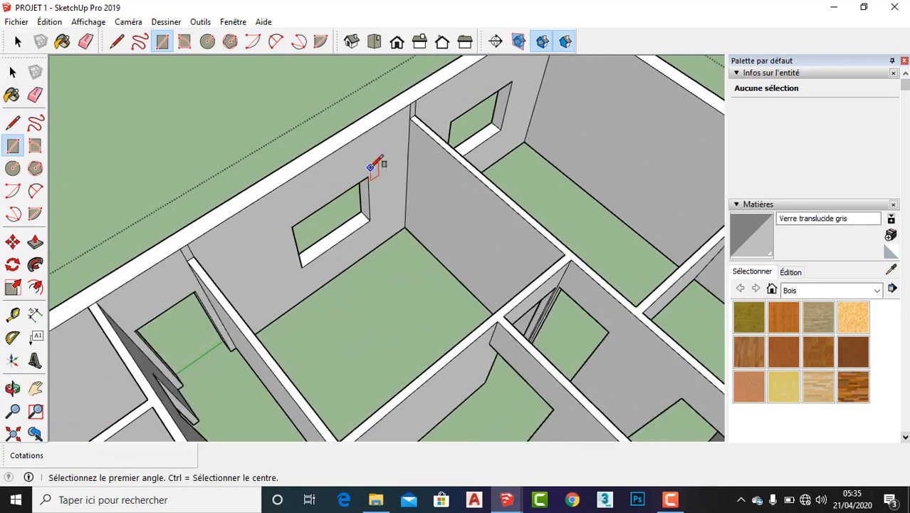
middle_click_drag(417, 118, 378, 71)
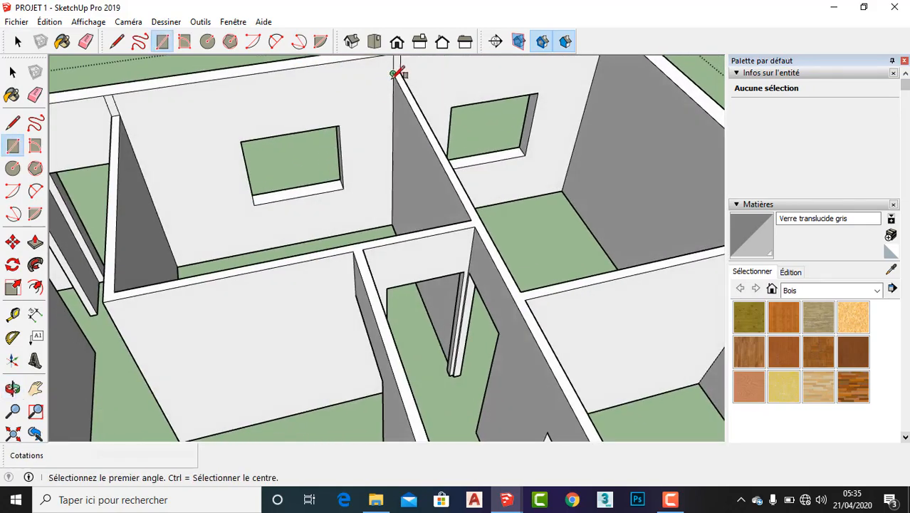
left_click(392, 76)
left_click(114, 291)
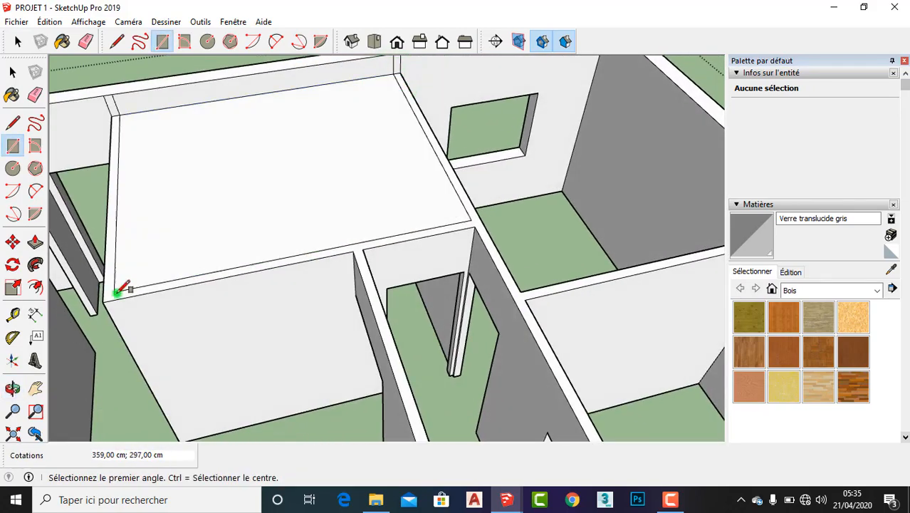
- Delete the rectangular face covering the middle side room inside the walls group
key("space")
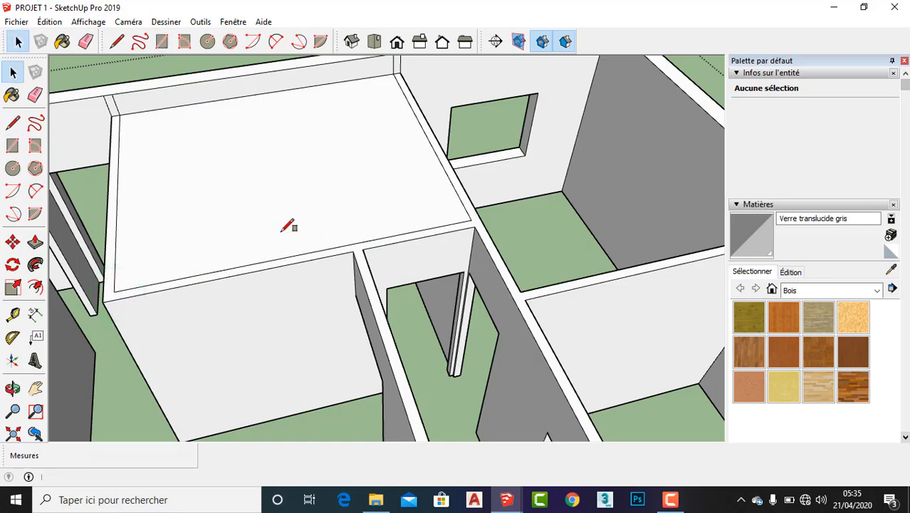
triple_click(307, 187)
double_click(264, 225)
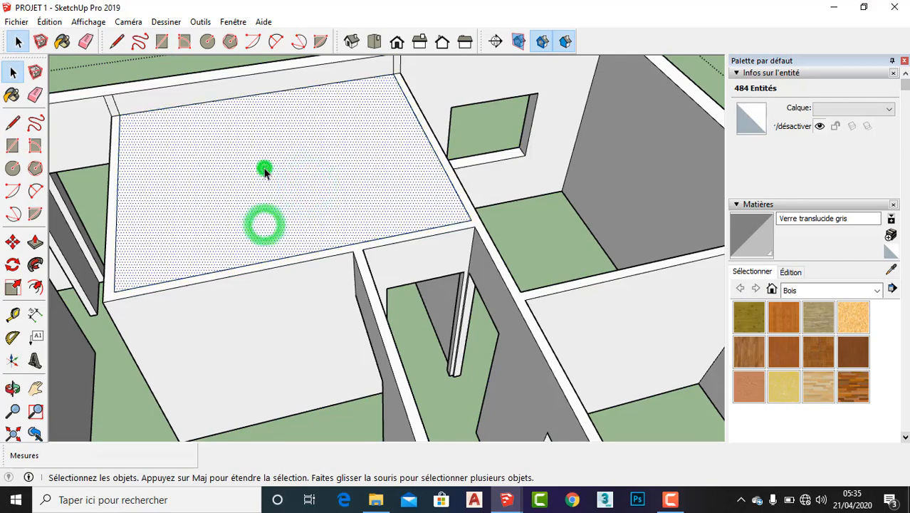
triple_click(264, 168)
left_click(264, 183)
key("Delete")
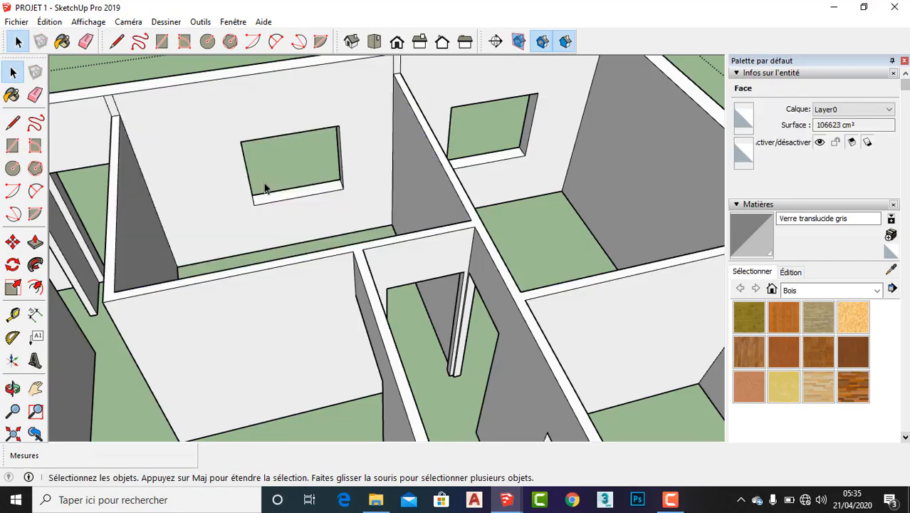
- Leave the walls group and draw a 359 by 297 cm rectangle over the middle side room at the lowered partition height
key("shift+z")
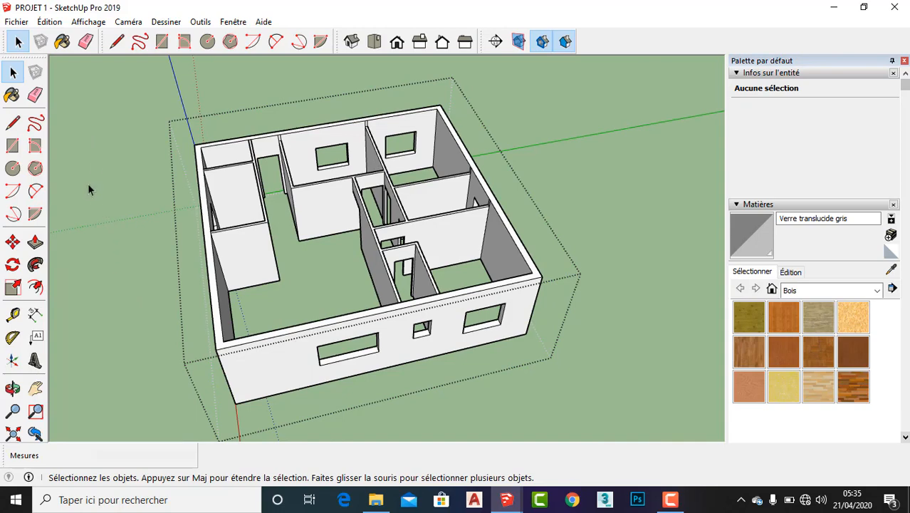
scroll(87, 187, "down", 2)
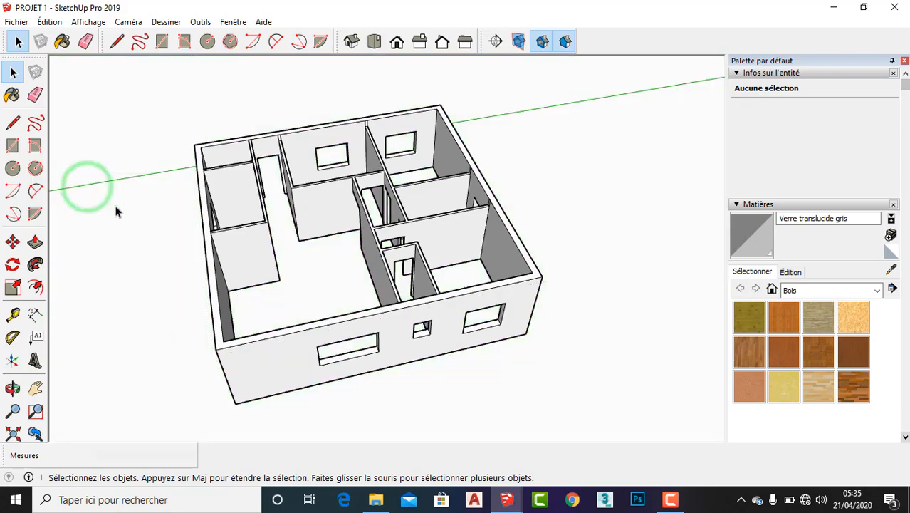
middle_click_drag(116, 207, 379, 205)
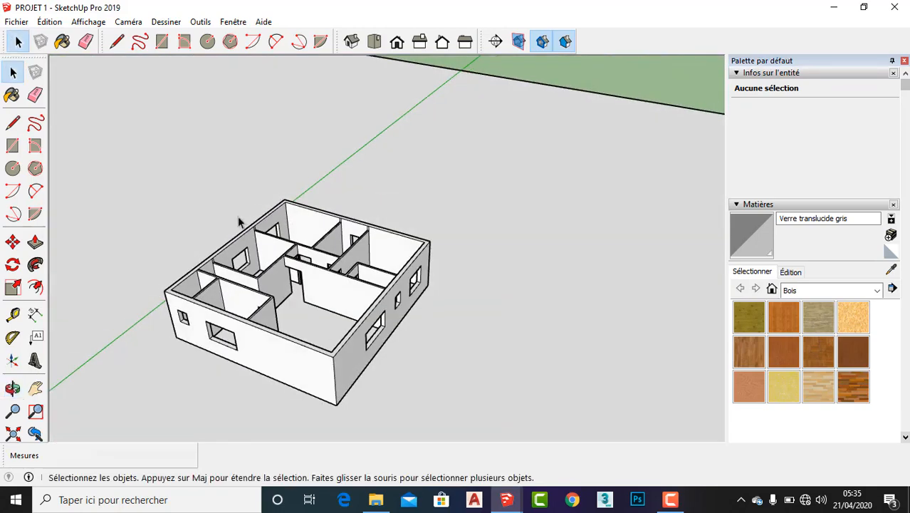
key("r")
scroll(249, 208, "up", 6)
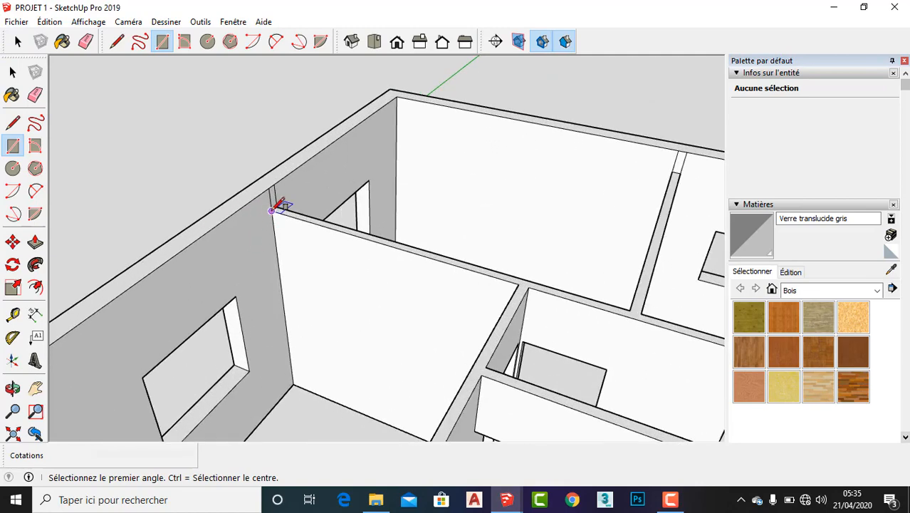
left_click(271, 210)
scroll(314, 300, "down", 5)
left_click(305, 420)
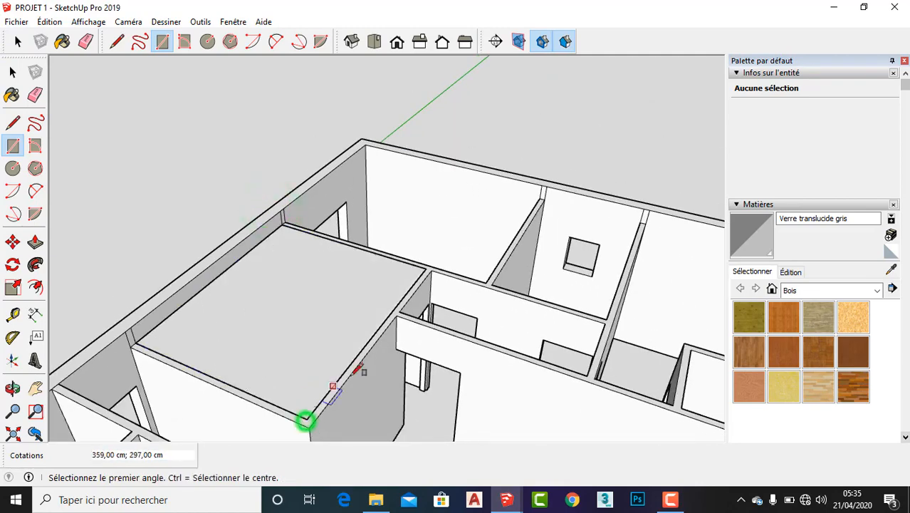
key("ctrl+z")
- Draw rectangles covering the rear corner room and the adjoining small-window room at the lowered partition height
scroll(579, 254, "up", 3)
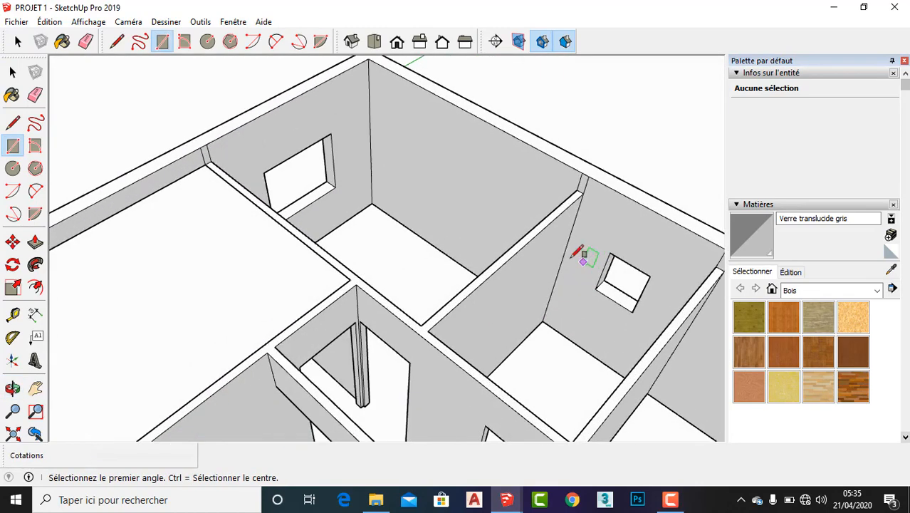
left_click(421, 325)
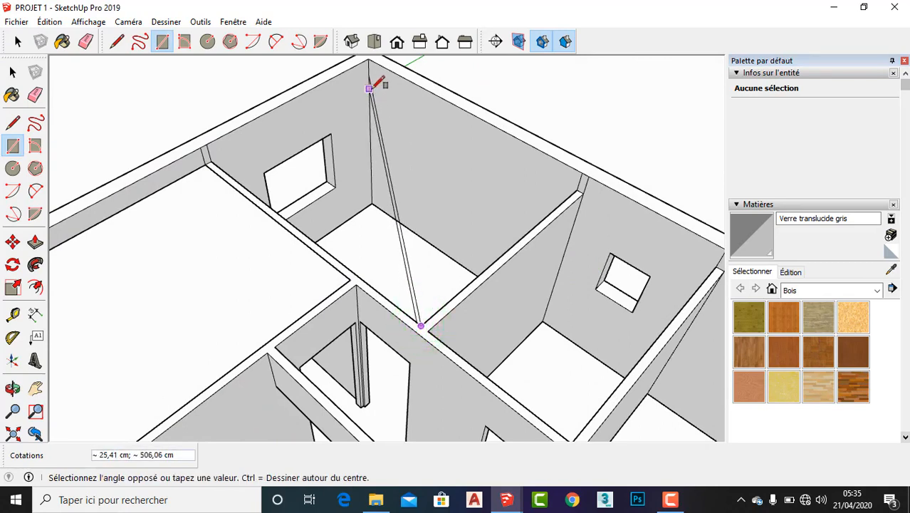
key("Escape")
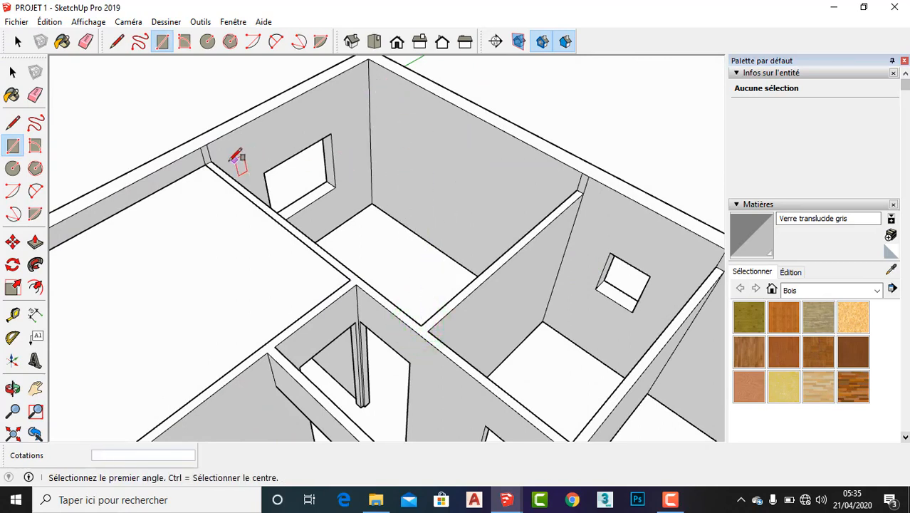
left_click(211, 162)
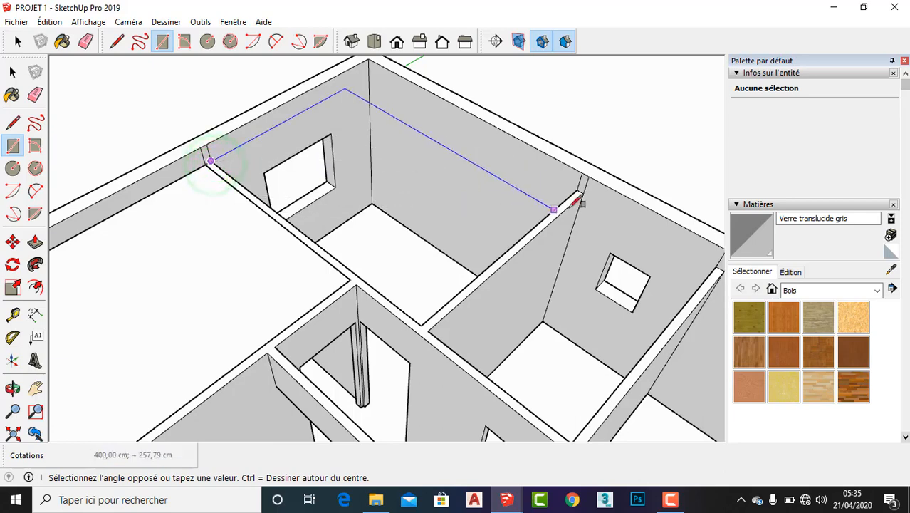
left_click(583, 191)
scroll(573, 189, "down", 3)
scroll(573, 189, "up", 5)
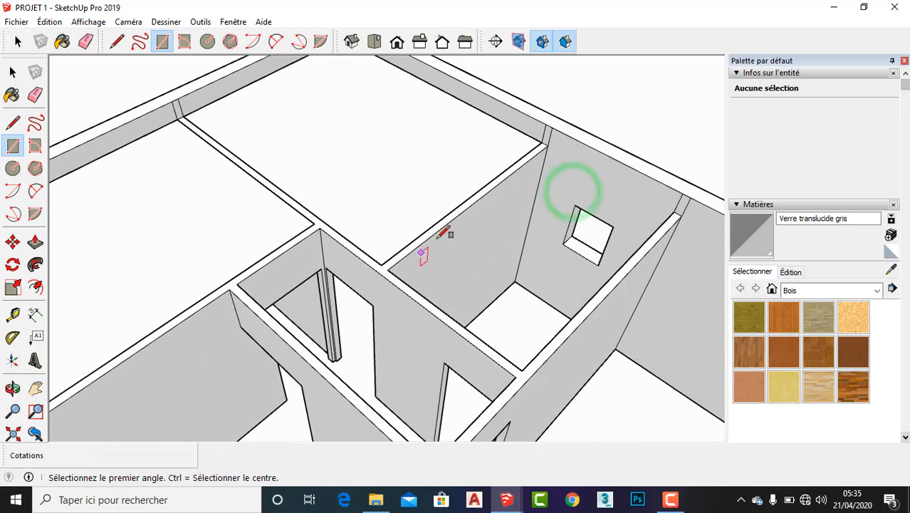
left_click(547, 146)
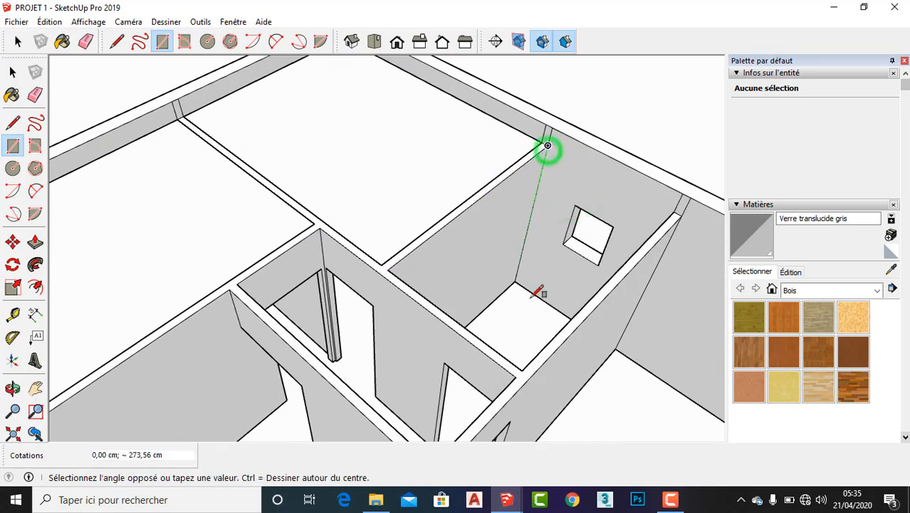
left_click(522, 371)
scroll(522, 371, "down", 3)
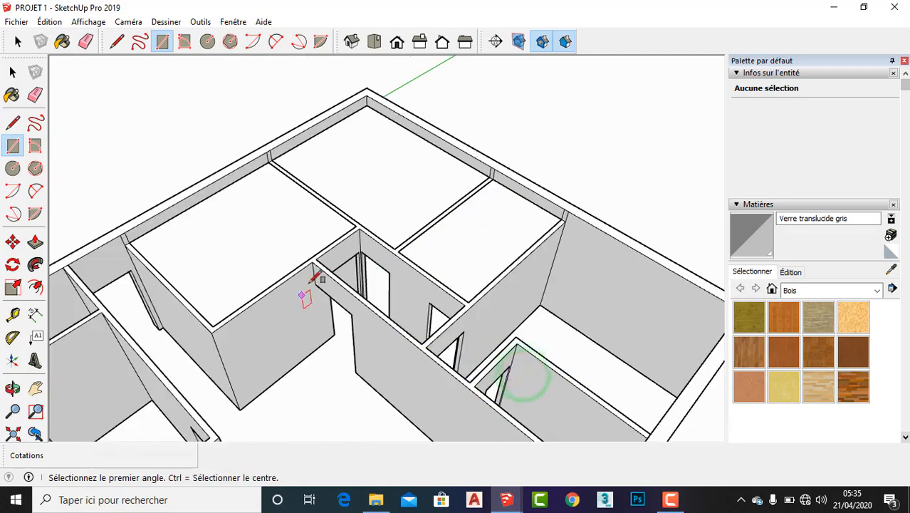
- Try to draw a rectangle over the corridor between its opposite inner corners at the partition tops
scroll(367, 207, "up", 3)
left_click(385, 202)
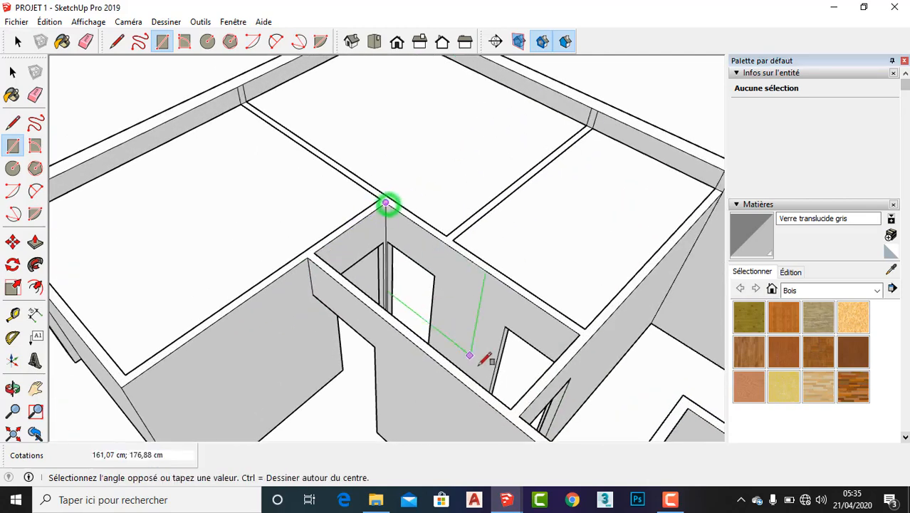
left_click(513, 409)
scroll(367, 242, "down", 1)
scroll(388, 245, "down", 3)
scroll(409, 257, "up", 4)
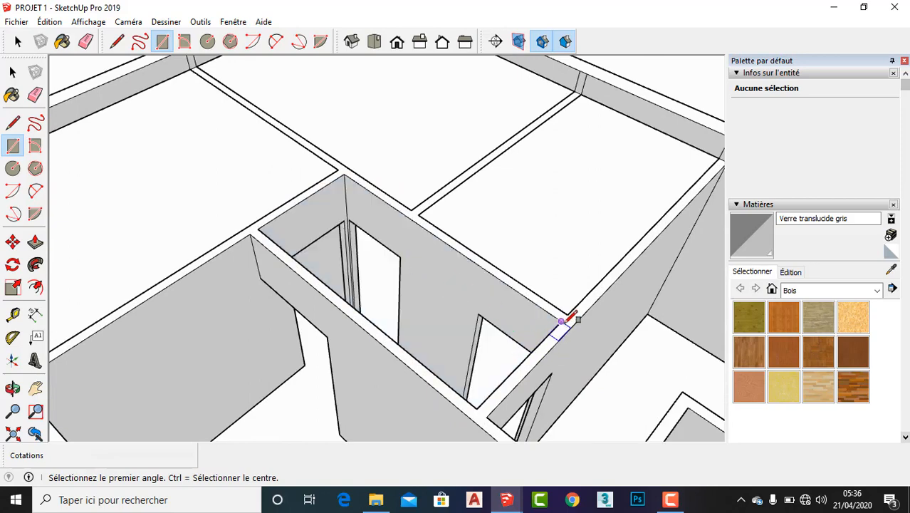
- Open the walls group, inspect the top edge of the wall at the corridor's end, and leave the group
key("space")
middle_click_drag(455, 278, 455, 274)
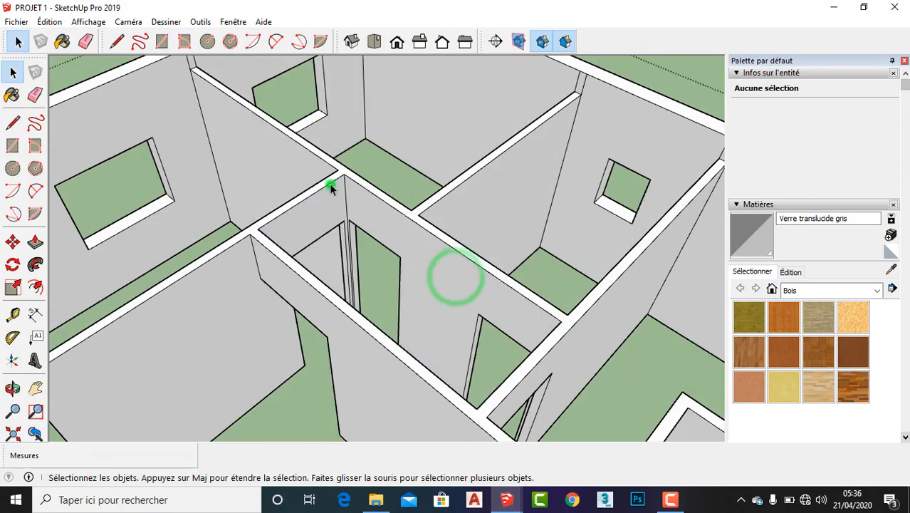
middle_click_drag(331, 187, 363, 217)
scroll(314, 197, "down", 3)
scroll(314, 197, "up", 2)
scroll(306, 205, "down", 2)
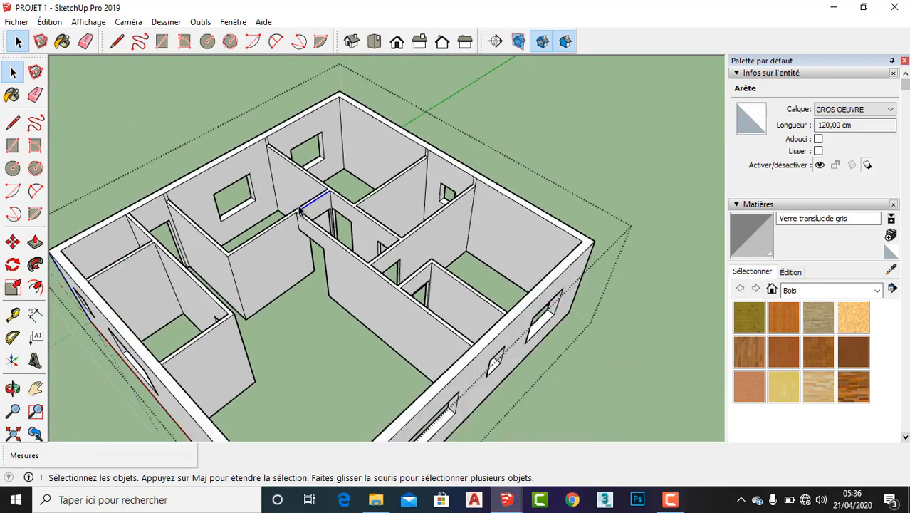
double_click(156, 77)
scroll(366, 219, "up", 4)
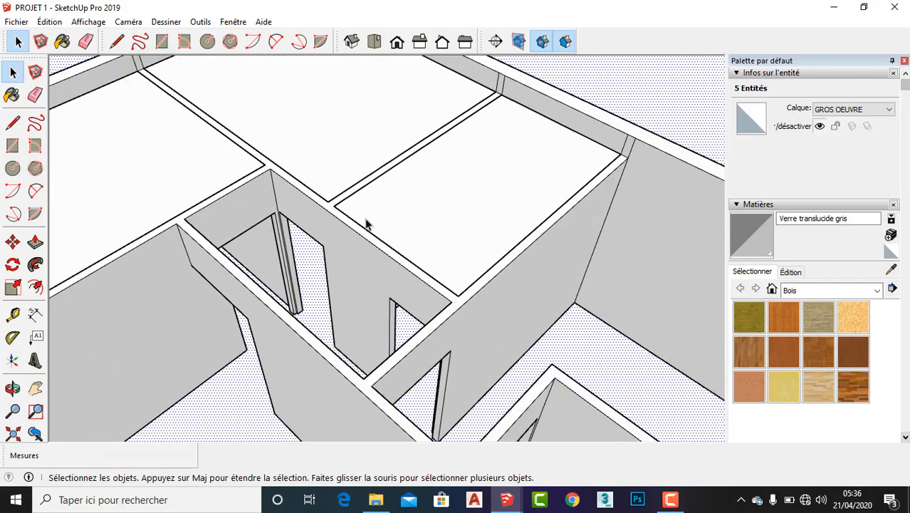
- Draw a rectangle over the short corridor between its opposite inner corners at the lowered partition height
key("r")
left_click(453, 298)
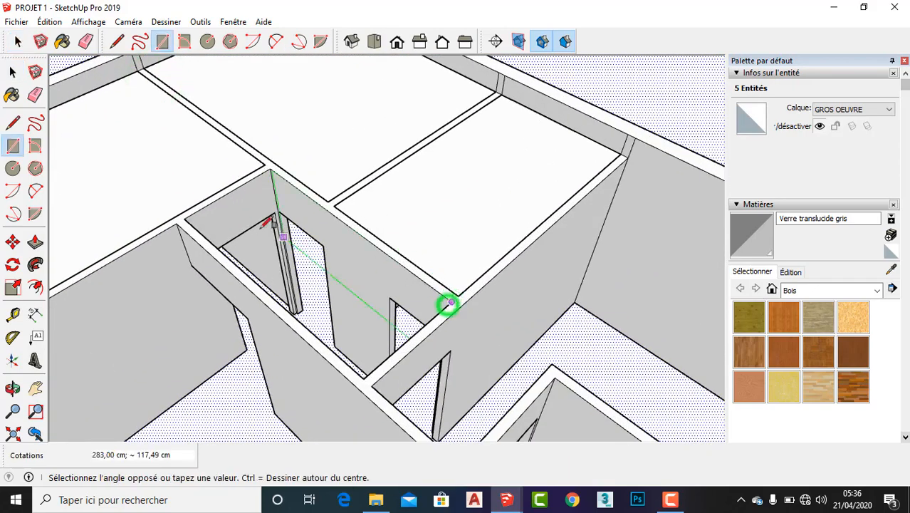
left_click(187, 220)
scroll(253, 214, "down", 5)
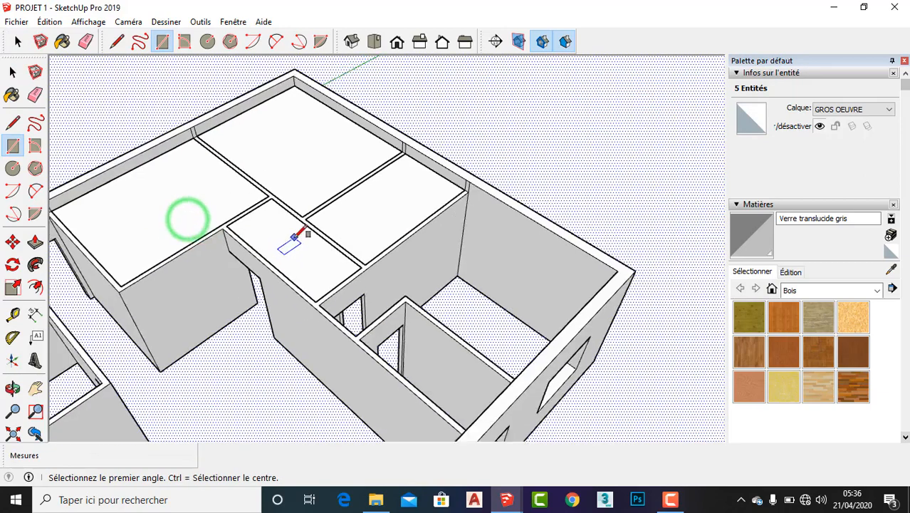
- Draw a 440 by 100 cm rectangle over the narrow passage beside the short corridor at partition height
scroll(420, 332, "up", 3)
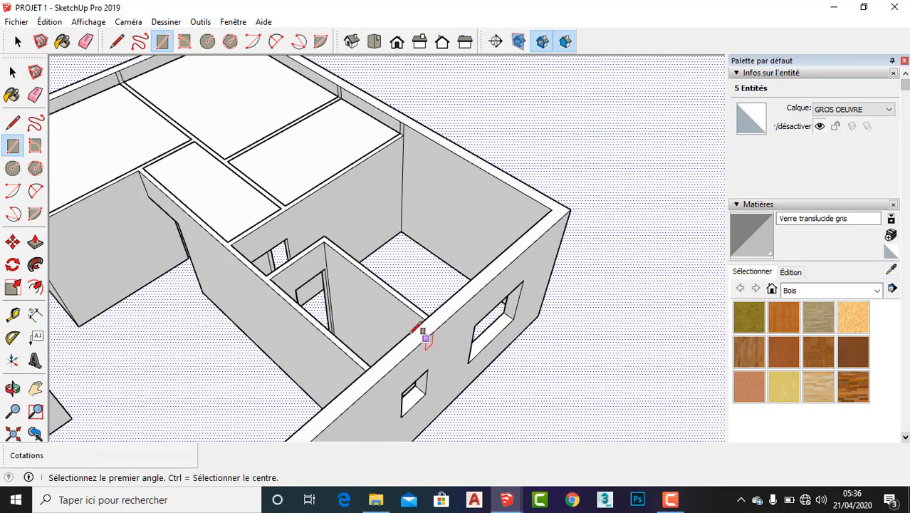
scroll(290, 241, "up", 3)
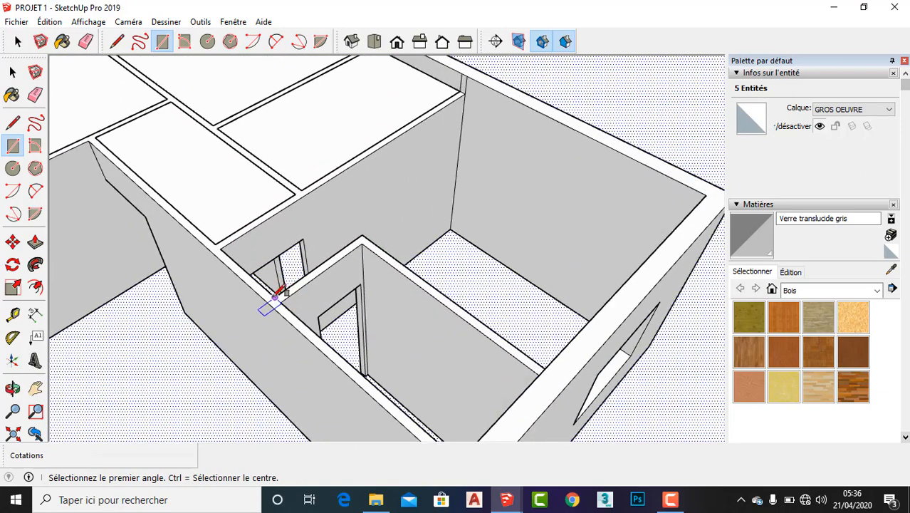
left_click(275, 296)
left_click(464, 95)
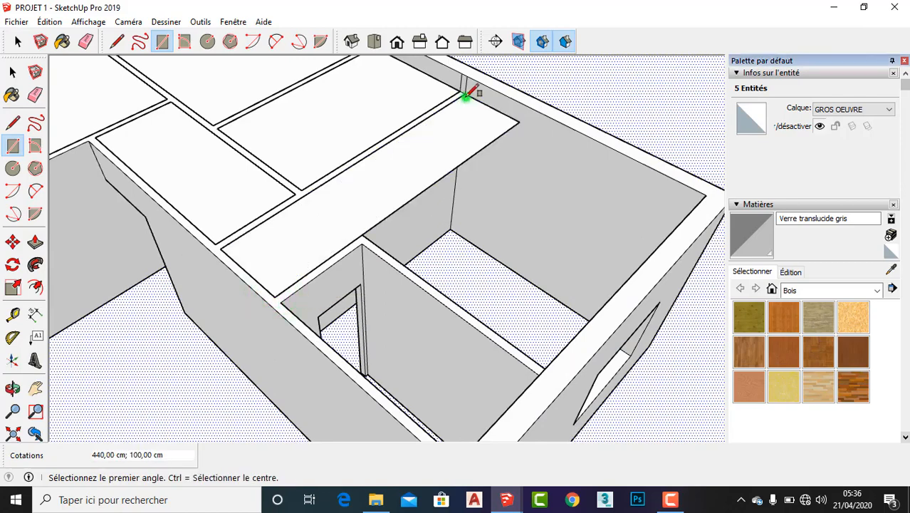
- Draw a rectangle over the corner room between the passage's ceiling face and the exterior walls
middle_click_drag(532, 112, 651, 267)
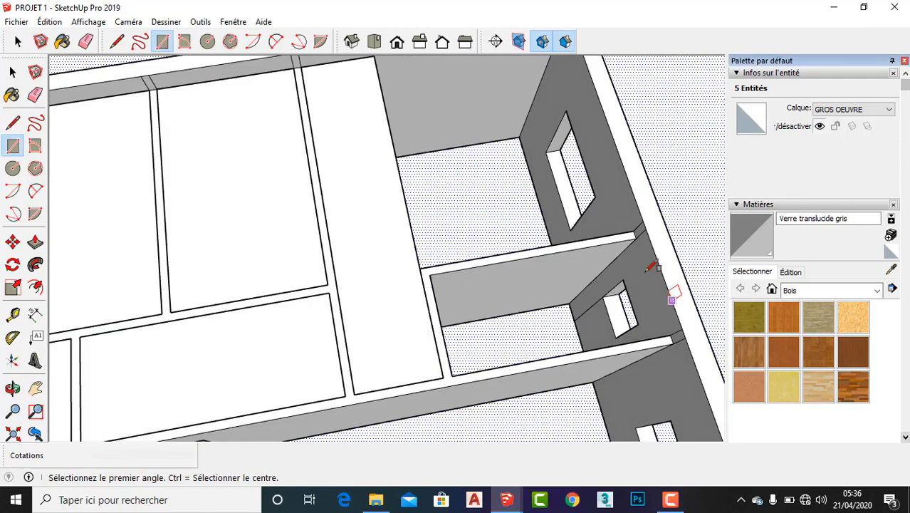
left_click(634, 230)
scroll(494, 189, "down", 3)
scroll(437, 151, "up", 3)
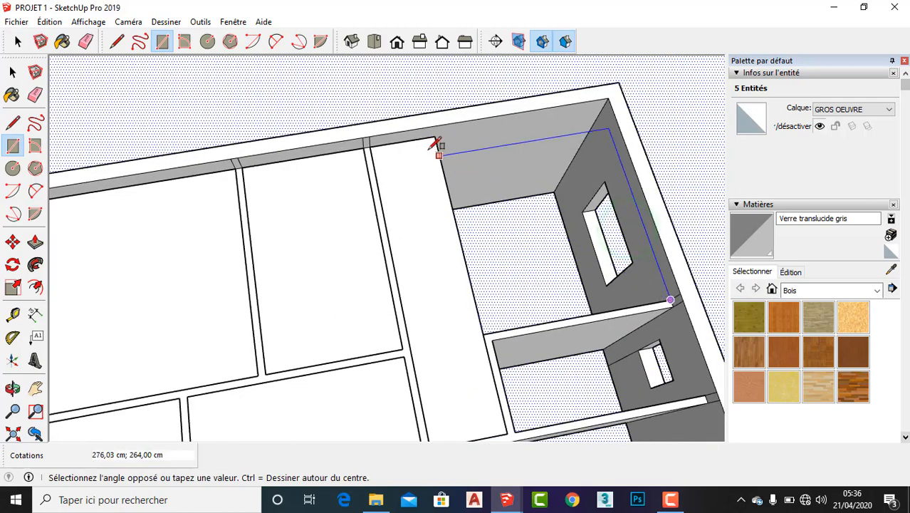
left_click(442, 134)
scroll(477, 207, "down", 3)
- Try to cover the small room next to the corner room with a 254 by 120 cm rectangle, and undo it
scroll(491, 282, "up", 4)
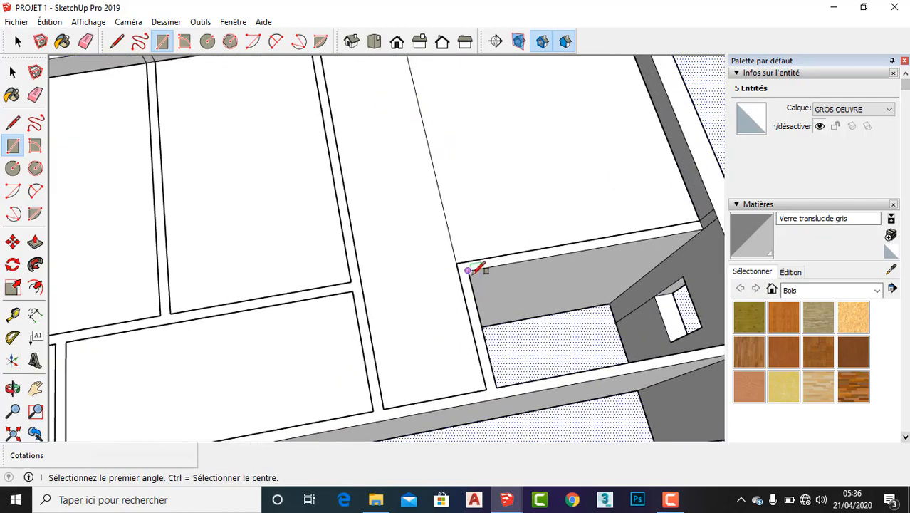
left_click(469, 270)
scroll(612, 304, "up", 4)
left_click(602, 306)
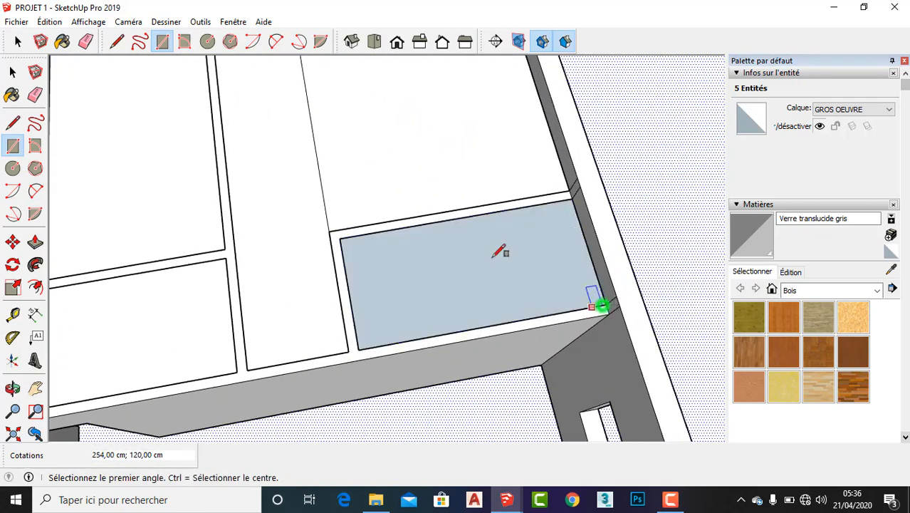
scroll(493, 255, "down", 3)
scroll(413, 194, "up", 3)
key("ctrl+z")
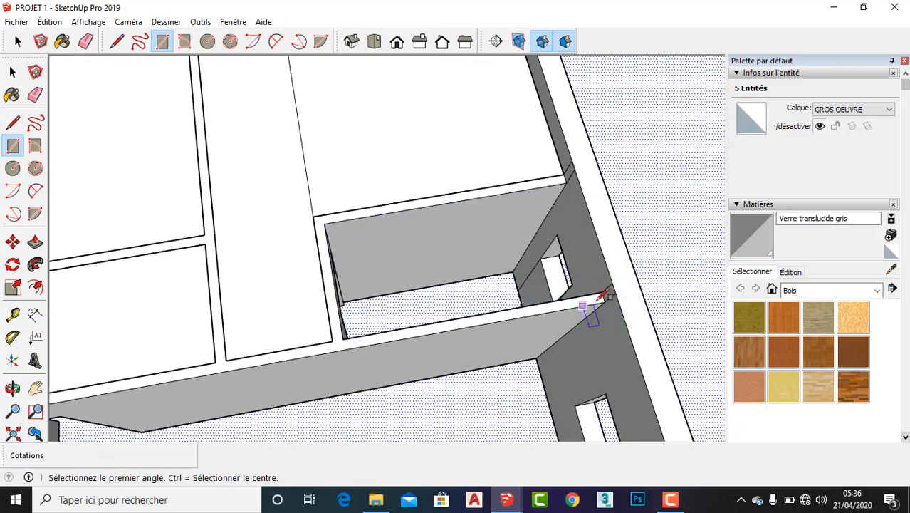
- Try to redraw the small room's ceiling rectangle starting from its corner at the exterior wall
left_click(600, 292)
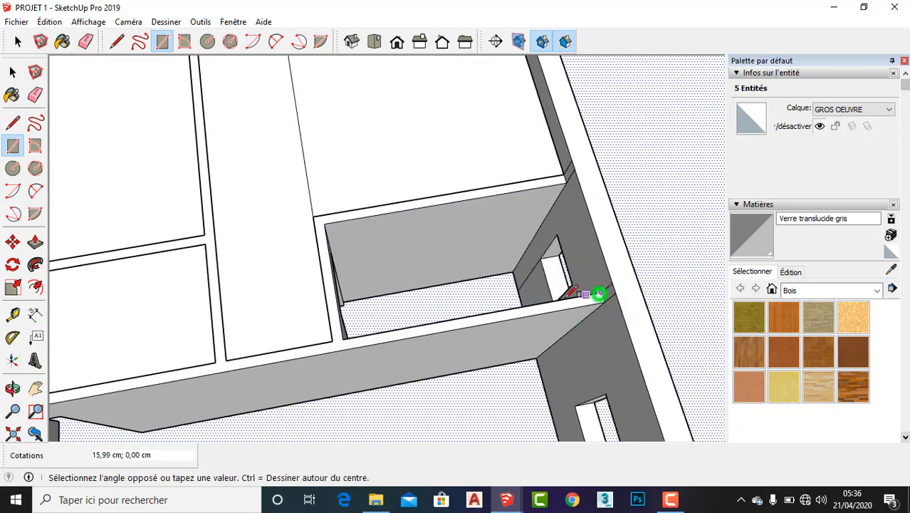
left_click(322, 226)
scroll(374, 206, "down", 2)
scroll(417, 220, "up", 3)
mouse_move(426, 254)
middle_mouse_down()
mouse_move(128, 228)
mouse_move(33, 137)
mouse_move(264, 116)
mouse_move(564, 157)
middle_mouse_up()
- Draw a 254 by 120 cm rectangle over the small room between its opposite inner corners
key("r")
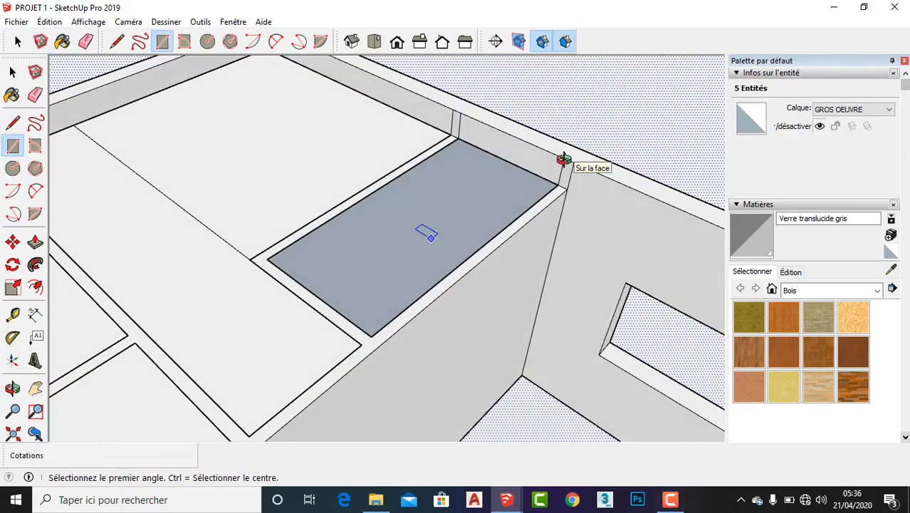
scroll(466, 139, "up", 2)
left_click(458, 136)
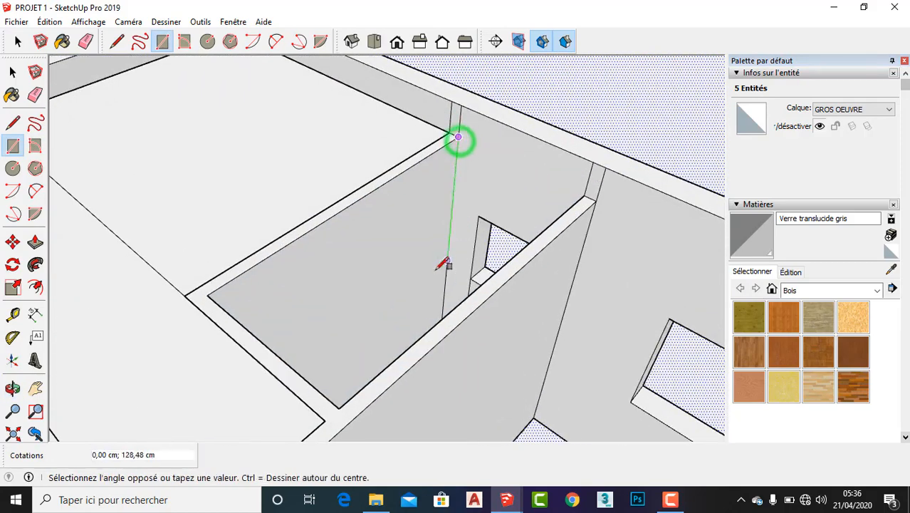
left_click(338, 408)
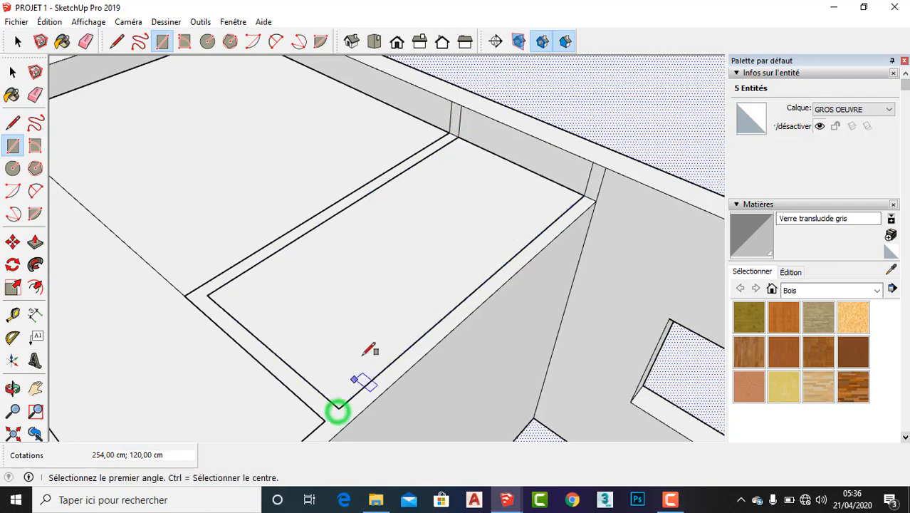
scroll(426, 209, "down", 4)
scroll(497, 230, "up", 4)
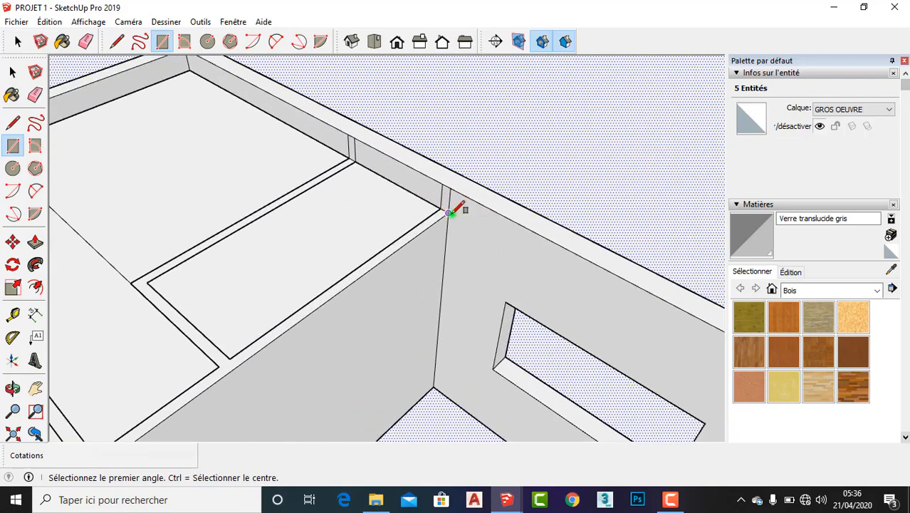
left_click(449, 212)
scroll(451, 212, "down", 4)
scroll(459, 277, "up", 4)
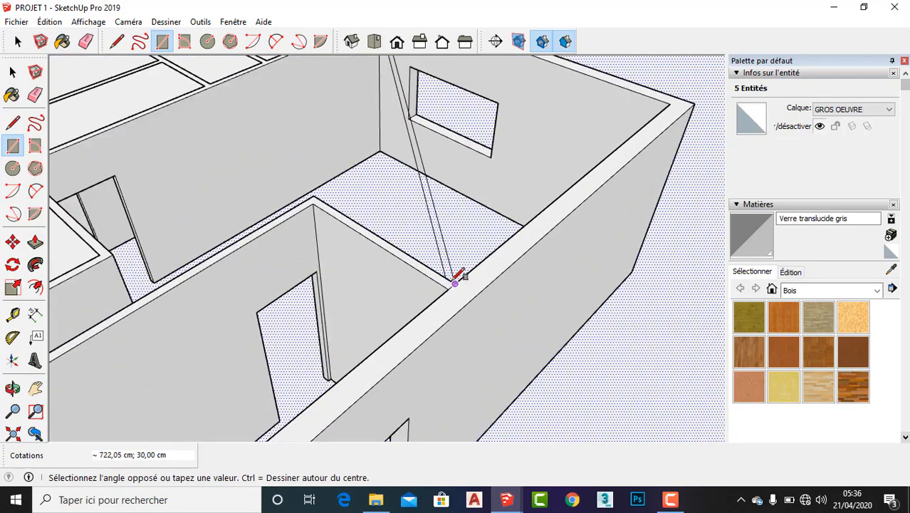
middle_click_drag(455, 283, 83, 366)
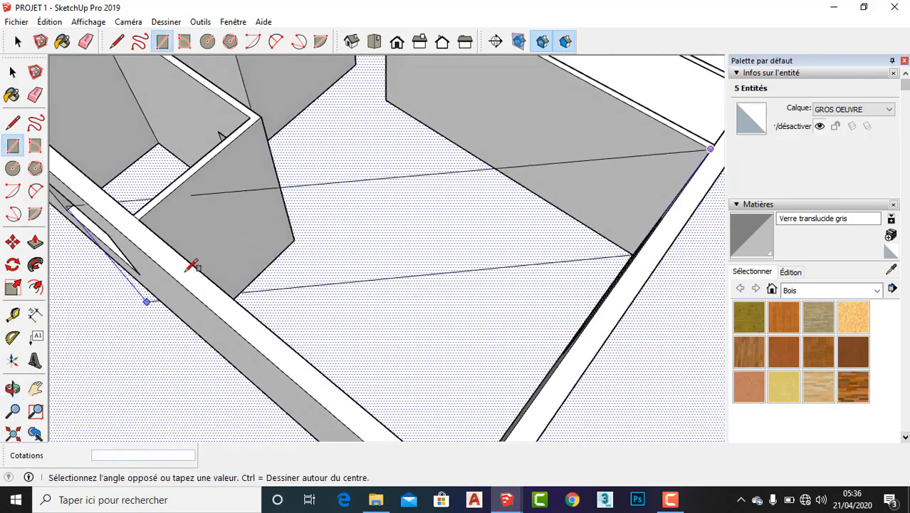
left_click(187, 271)
middle_click_drag(187, 271, 47, 236)
middle_click_drag(197, 92, 248, 298)
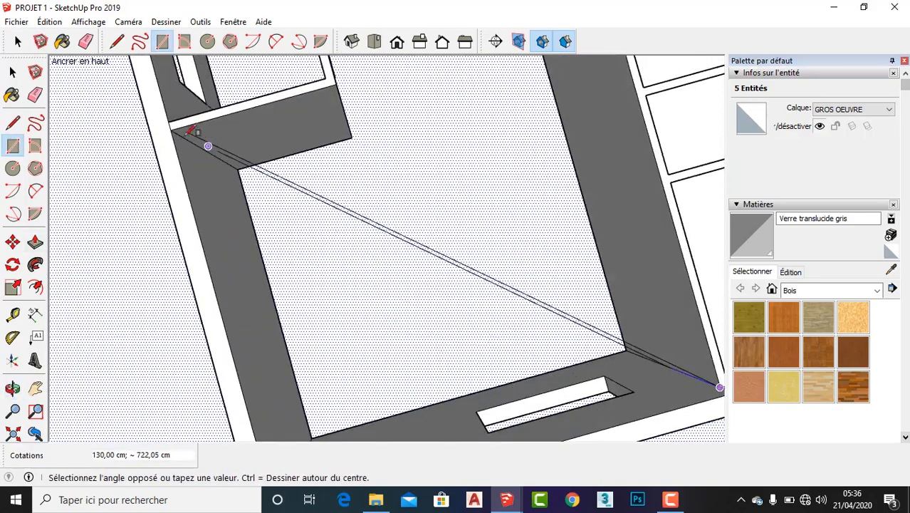
key("Escape")
- Open the walls group for editing with nothing selected inside it
scroll(184, 134, "up", 1)
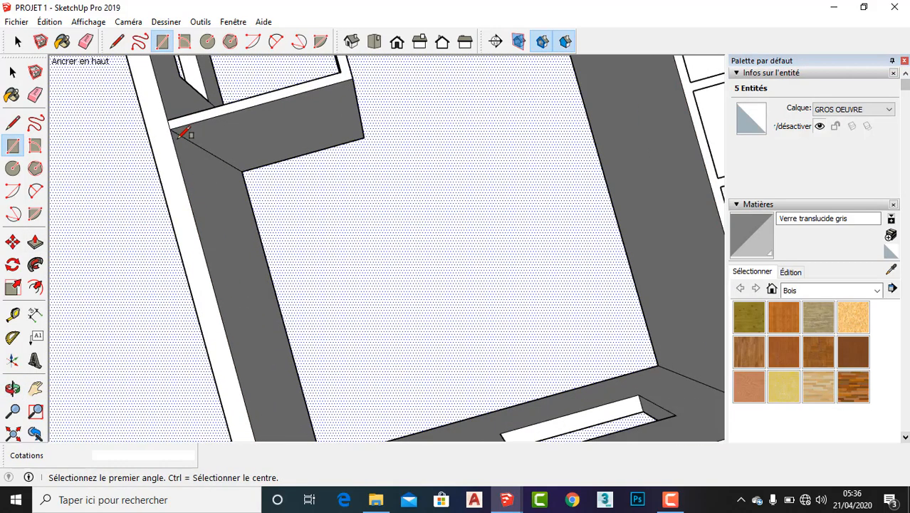
left_click(35, 241)
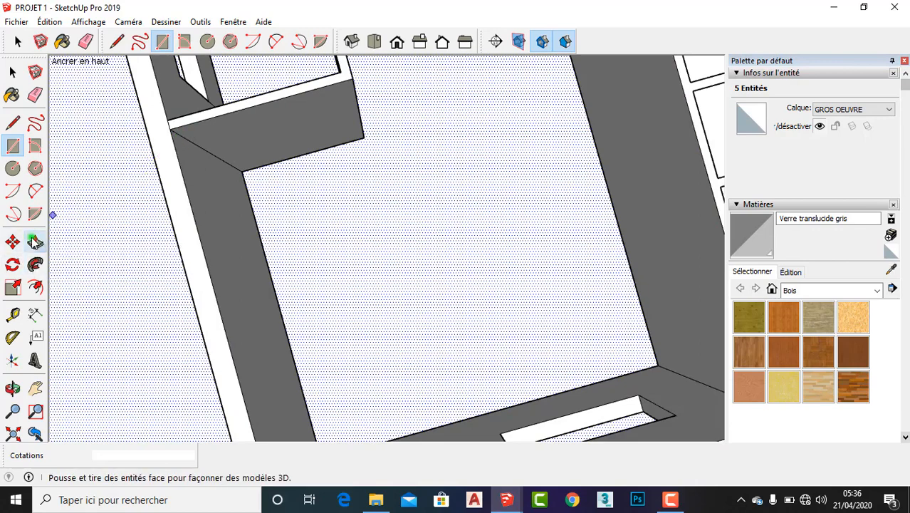
scroll(106, 319, "down", 3)
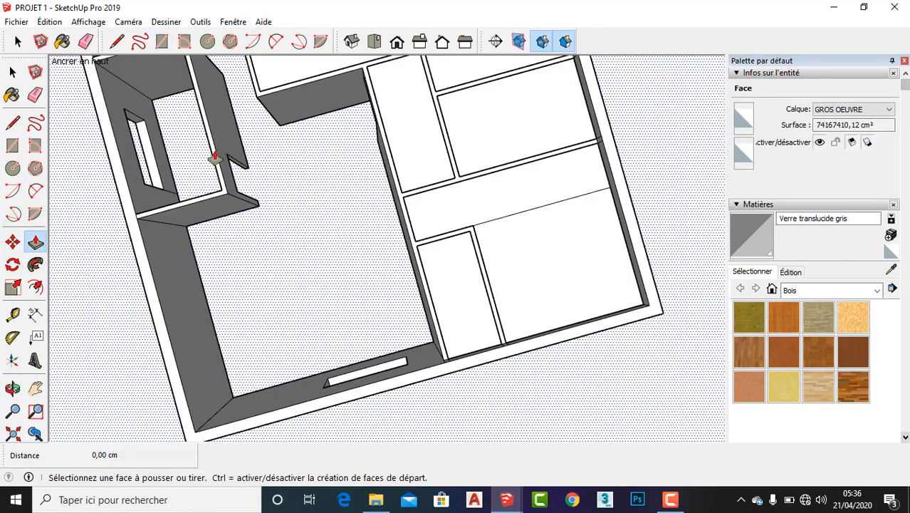
scroll(212, 167, "up", 1)
middle_click_drag(207, 193, 184, 106)
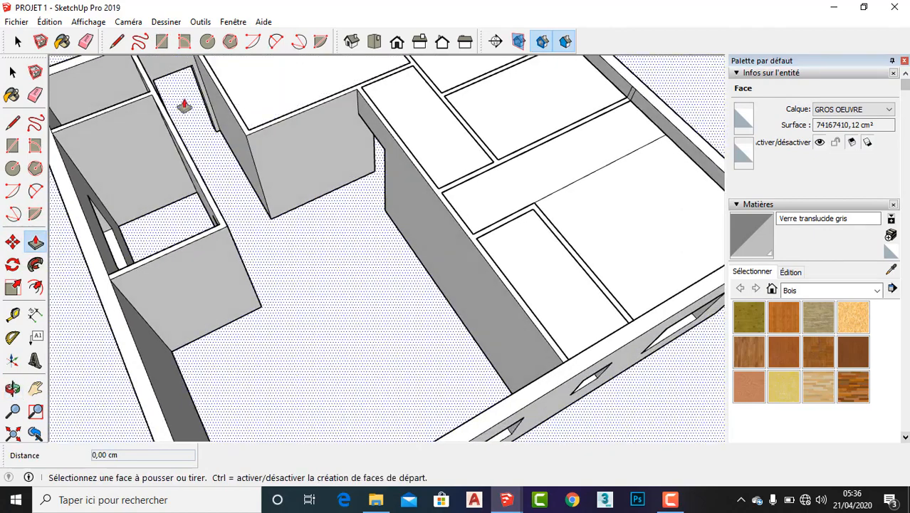
key("space")
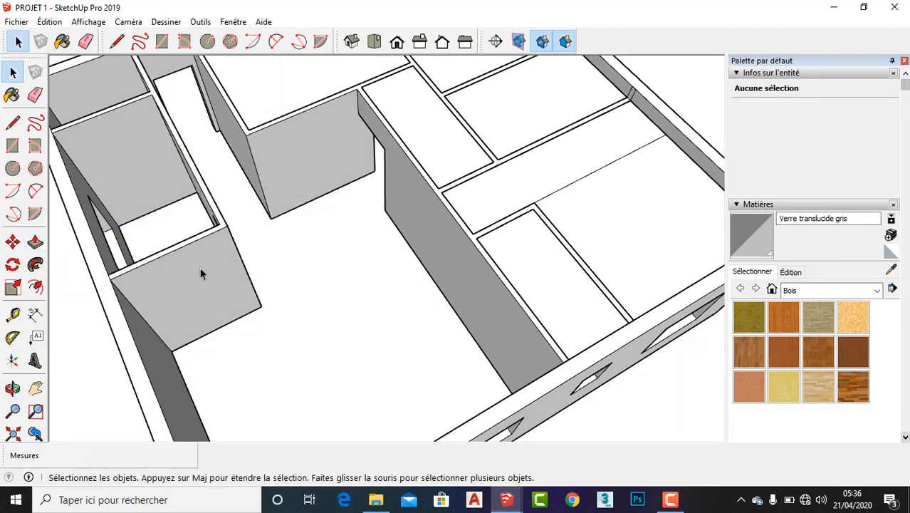
triple_click(183, 280)
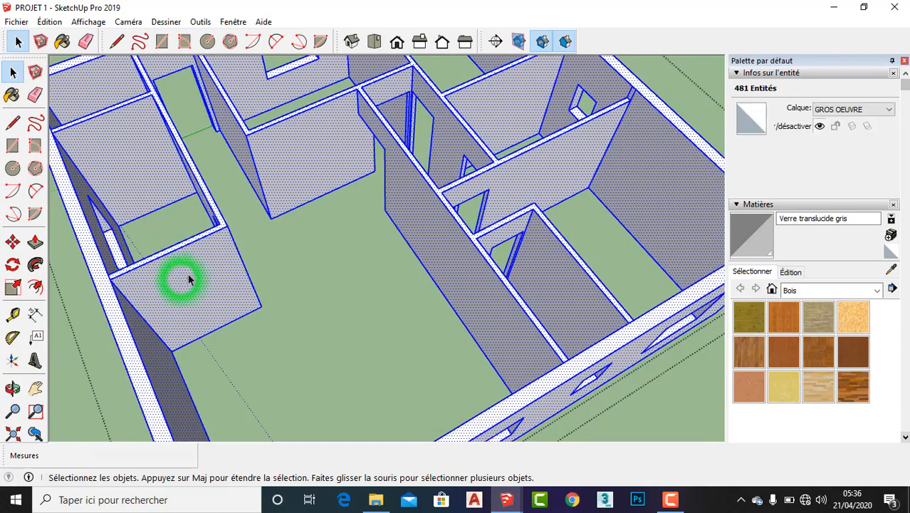
left_click(328, 303)
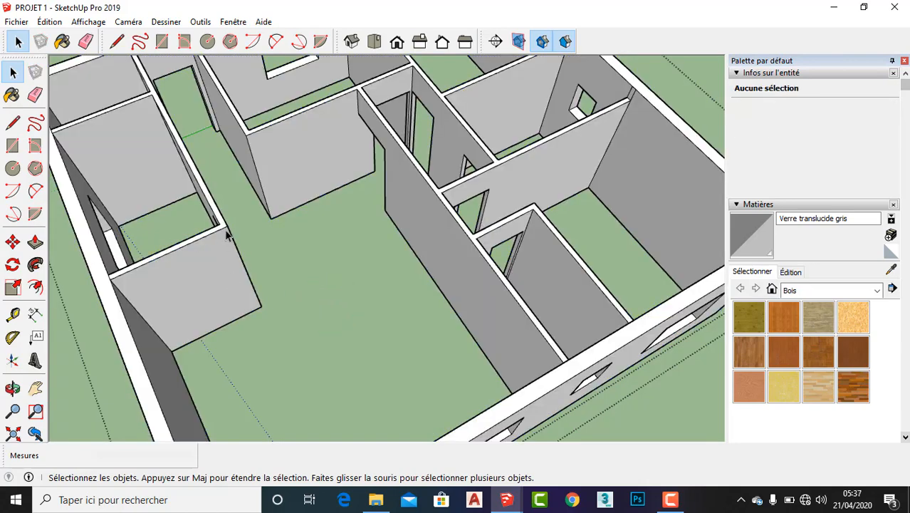
- Push the top of the partition on the far side of the large room down 30 cm, level with the other partitions
key("p")
left_click(200, 240)
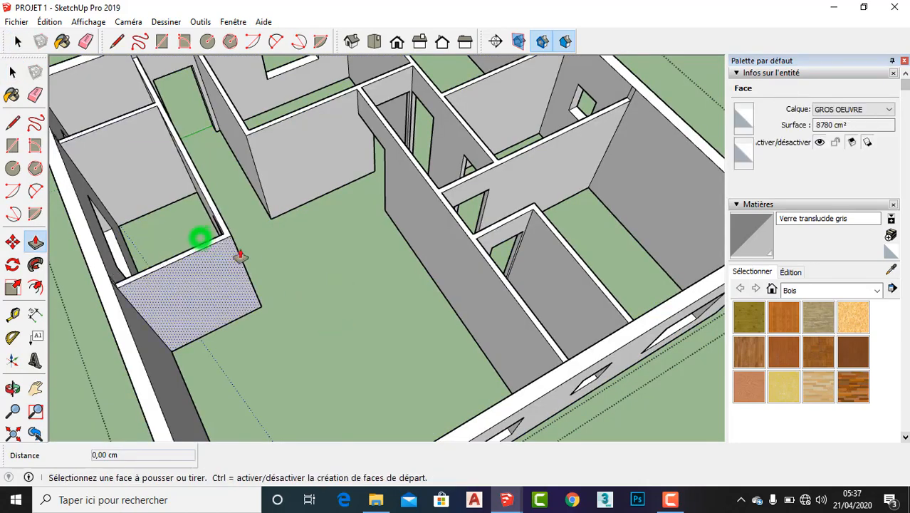
left_click(211, 241)
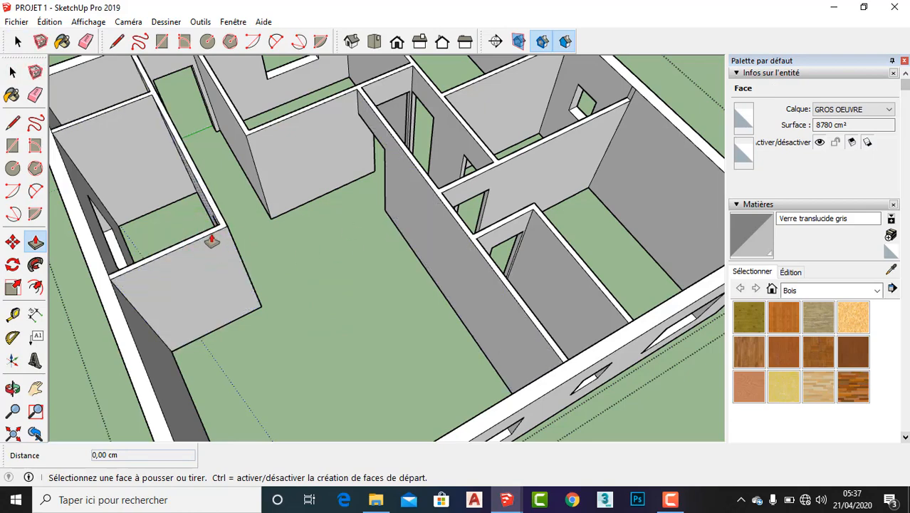
left_click(219, 231)
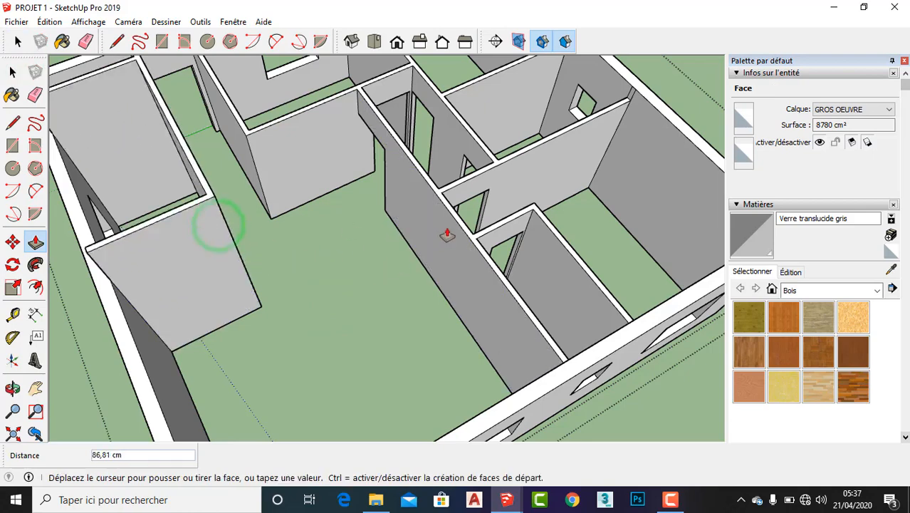
left_click(436, 191)
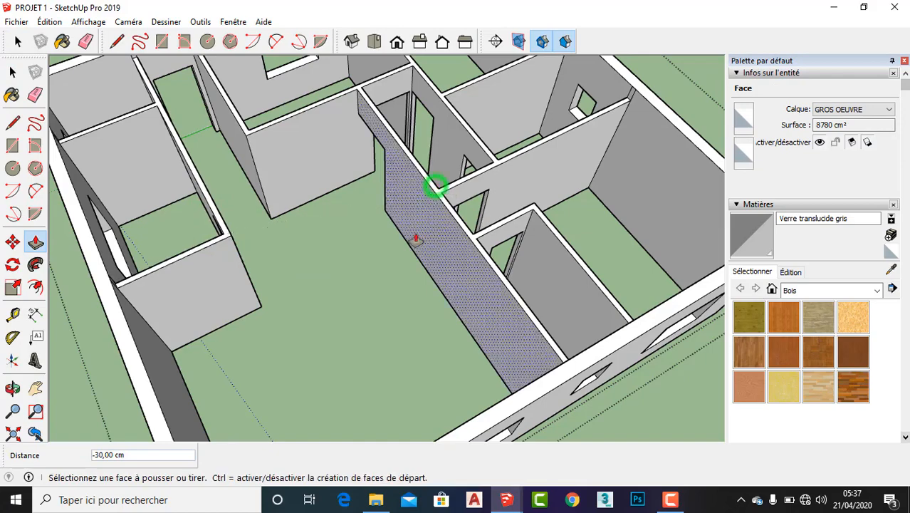
- Leave the walls group and return to the whole model
scroll(417, 237, "down", 6)
middle_click_drag(417, 238, 294, 330)
key("space")
left_click(55, 179)
left_click(102, 165)
left_click(177, 105)
- Draw a 549 by 469 cm rectangle over the large room from the lowered partition's end to the opposite inner corner
scroll(295, 329, "up", 3)
key("r")
scroll(242, 352, "up", 5)
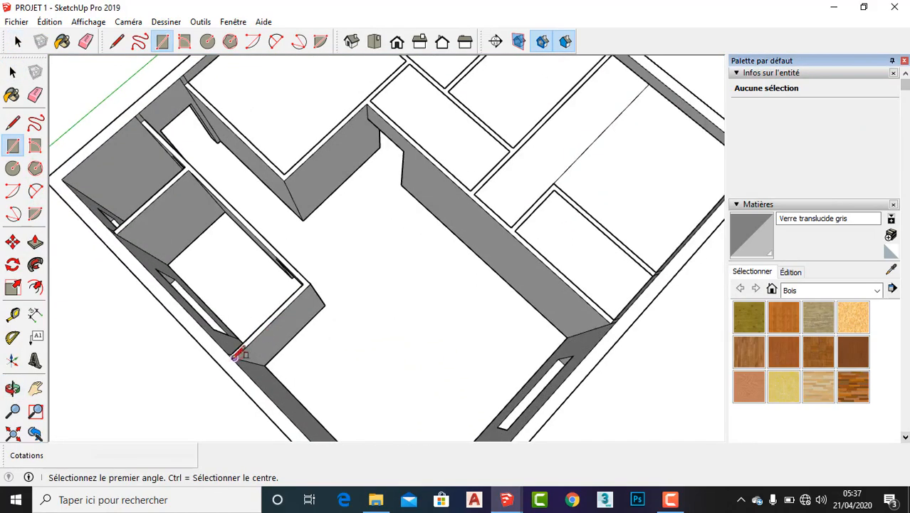
middle_click_drag(229, 351, 197, 263)
left_click(197, 263)
scroll(315, 300, "down", 5)
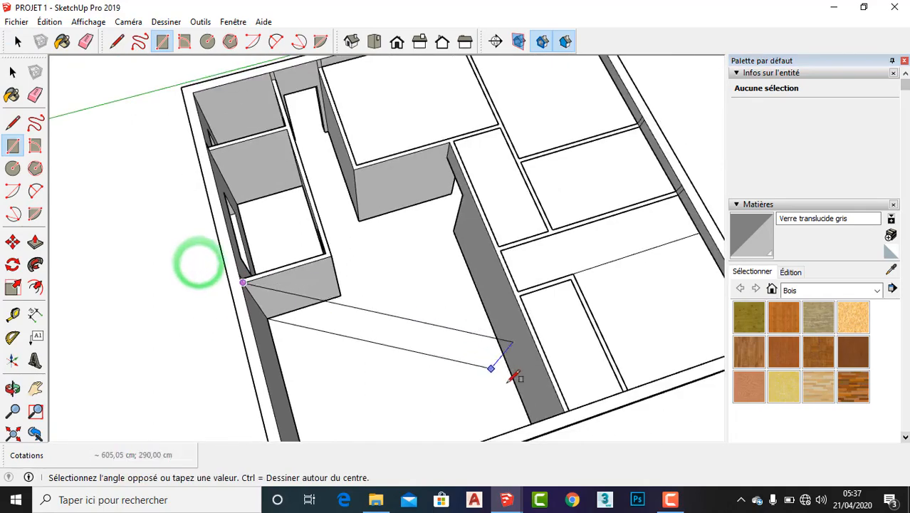
middle_click_drag(507, 372, 654, 226)
scroll(650, 228, "up", 3)
left_click(631, 229)
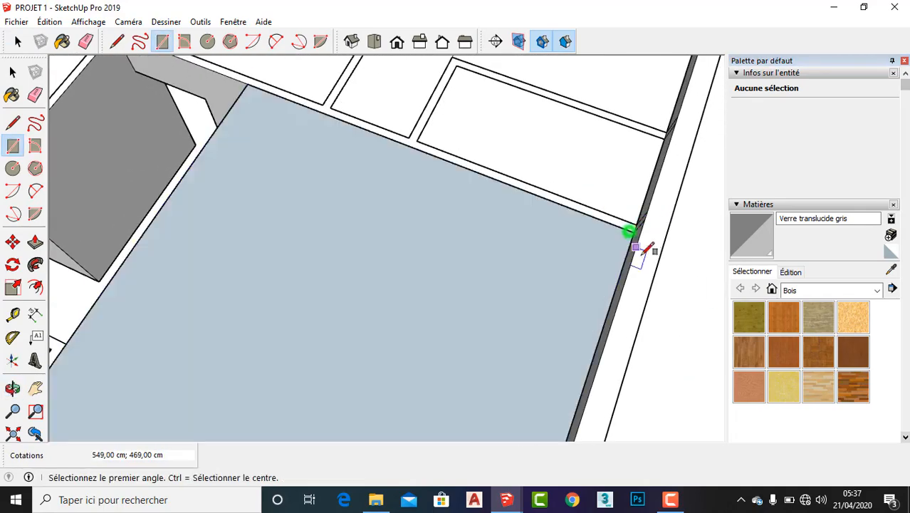
- Draw a rectangle over the open area between the large room's ceiling face and the adjoining room's partition
scroll(629, 229, "down", 5)
scroll(428, 307, "down", 2)
middle_click_drag(395, 306, 613, 175)
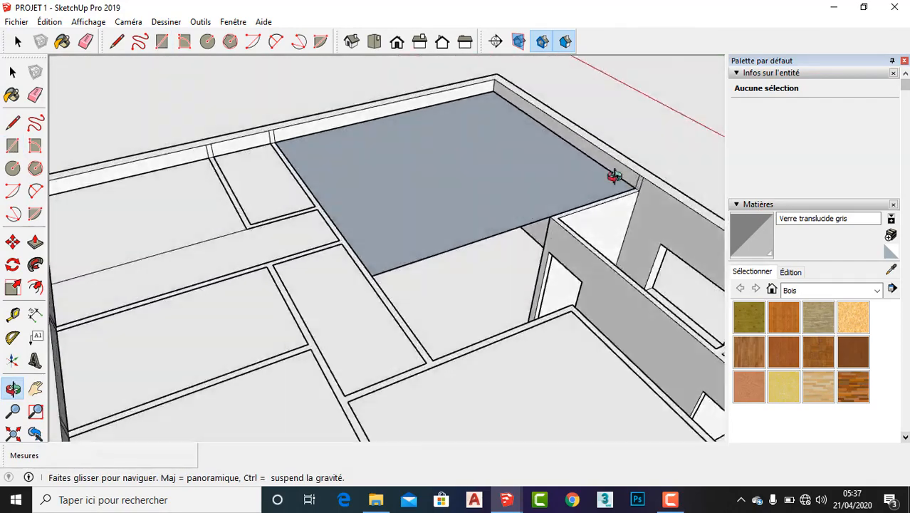
scroll(561, 240, "up", 3)
scroll(534, 217, "up", 2)
left_click(534, 217)
scroll(407, 309, "down", 4)
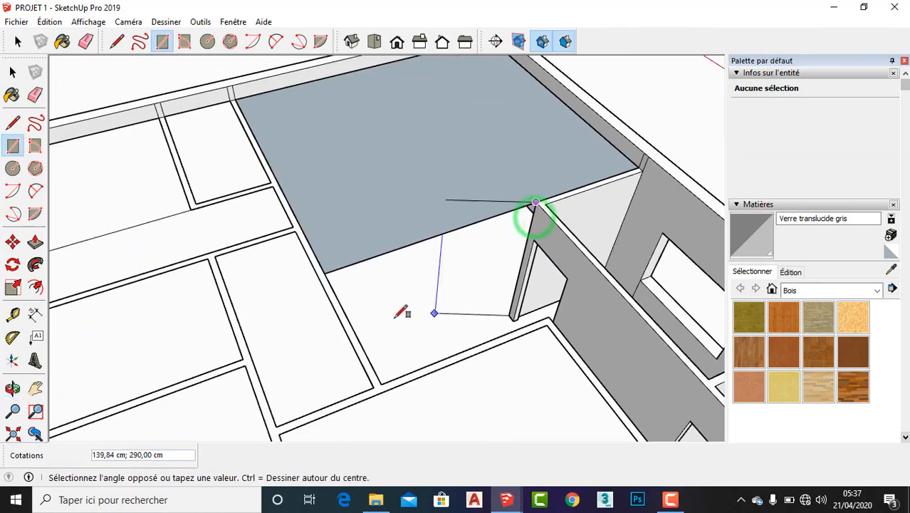
scroll(376, 382, "up", 2)
left_click(418, 400)
scroll(427, 356, "down", 2)
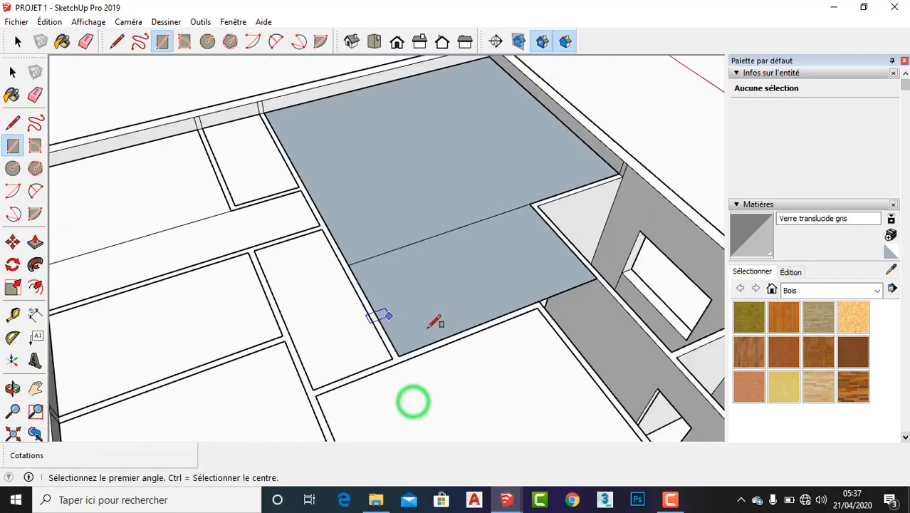
- Draw a 307 by 110 cm rectangle over the corridor, from the open area's ceiling corner to the opposite inner corner at the outer wall
scroll(588, 313, "up", 2)
left_click(625, 251)
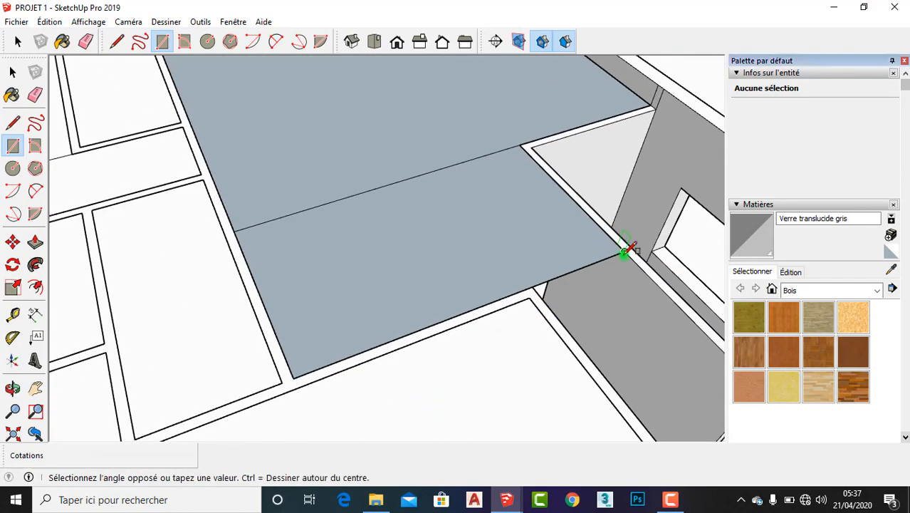
scroll(408, 225, "down", 4)
scroll(574, 391, "up", 2)
middle_click_drag(573, 394, 805, 322)
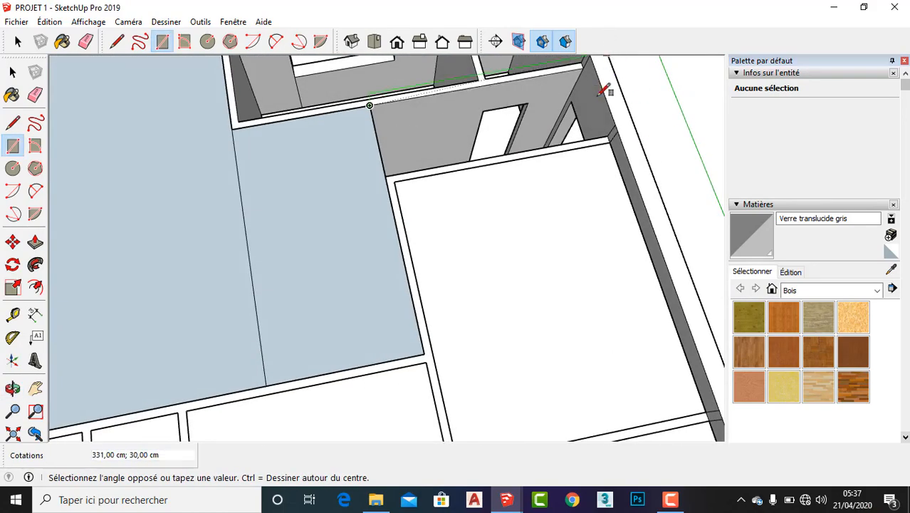
left_click(608, 135)
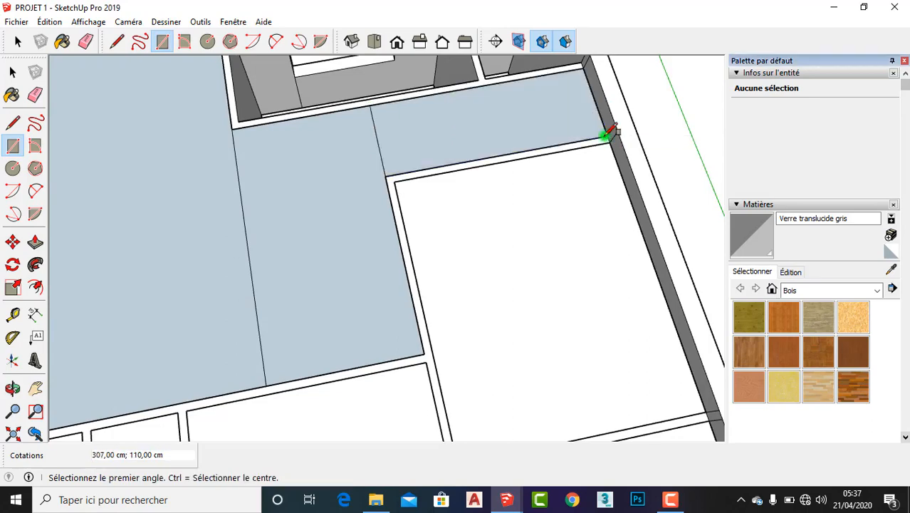
- Draw a rectangle over the room with the wide window between the large room and the small corner room
scroll(574, 287, "down", 3)
scroll(457, 112, "up", 4)
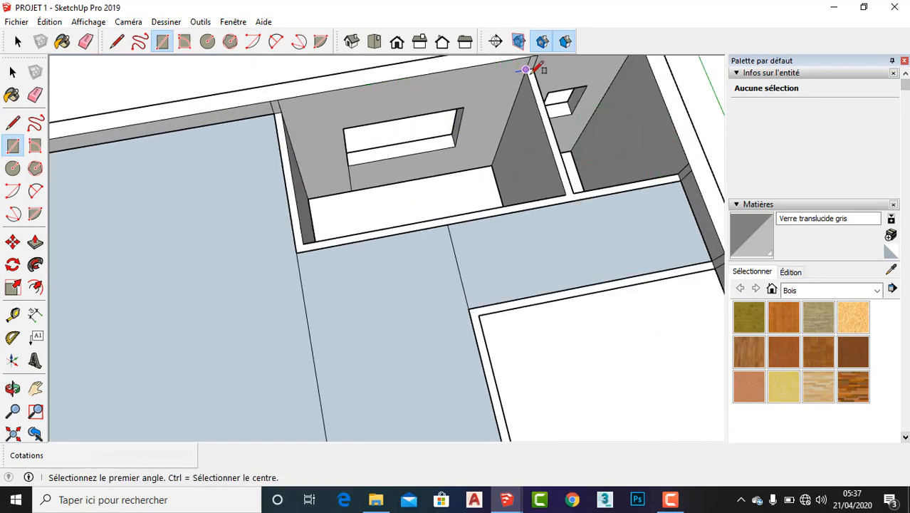
left_click(525, 69)
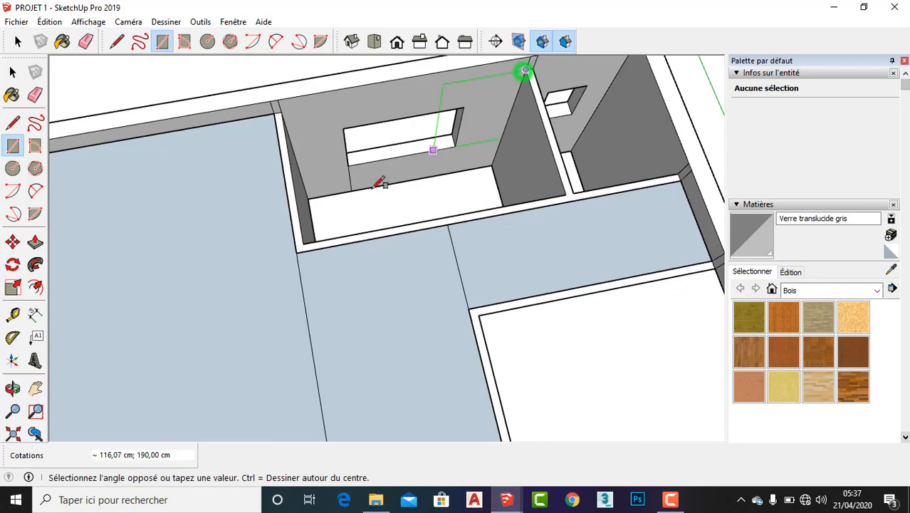
left_click(303, 243)
- Draw a rectangle over the small corner room, from its inner partition corner to the opposite corner of the outer walls
scroll(596, 181, "up", 2)
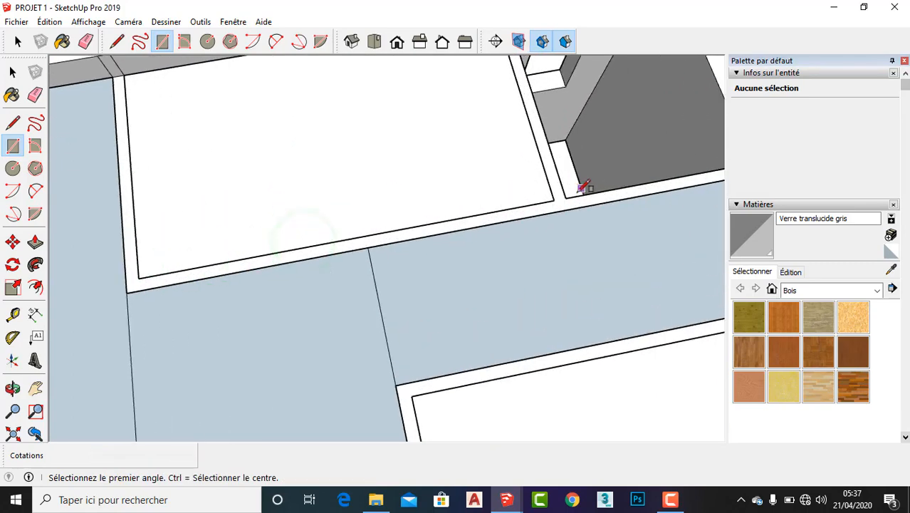
left_click(565, 198)
scroll(548, 260, "down", 2)
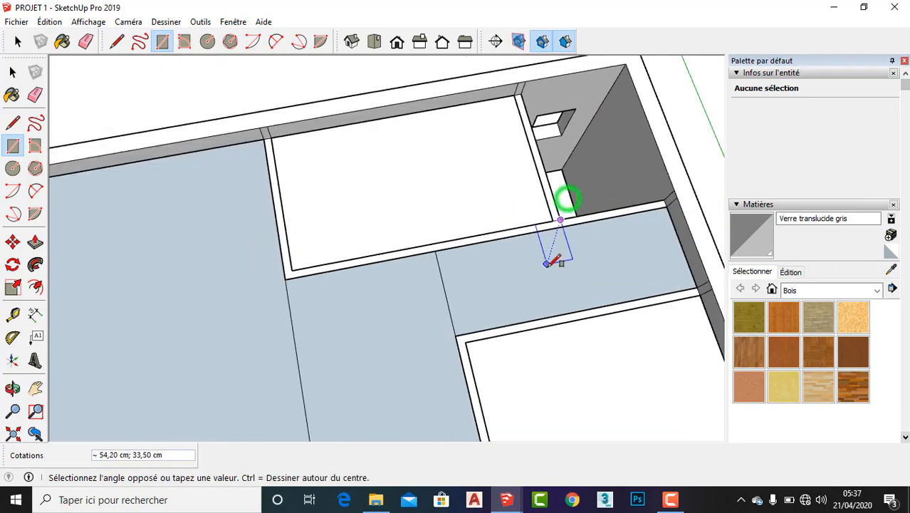
left_click(624, 69)
- Erase the dividing lines between the adjoining ceiling rectangles so the large room, open area and corridor form one face
scroll(600, 167, "down", 3)
middle_click_drag(600, 167, 214, 213)
scroll(598, 320, "down", 2)
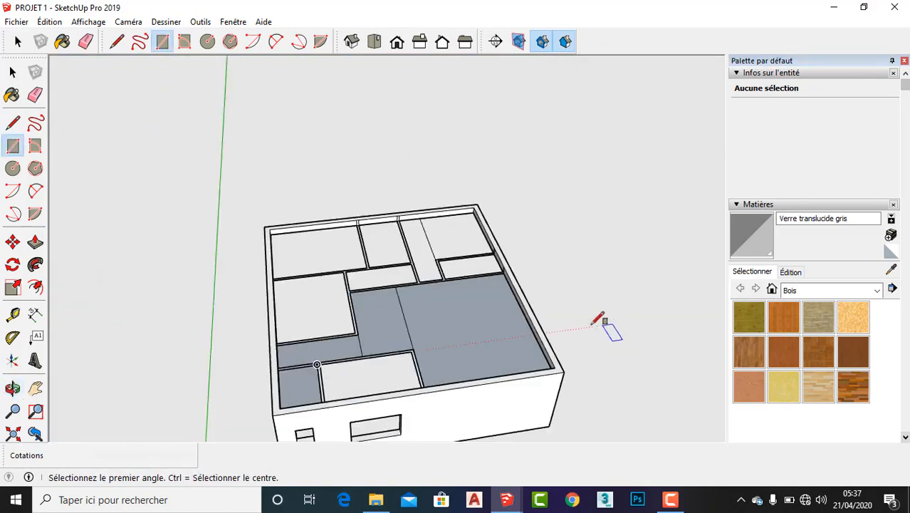
middle_click_drag(598, 321, 183, 107)
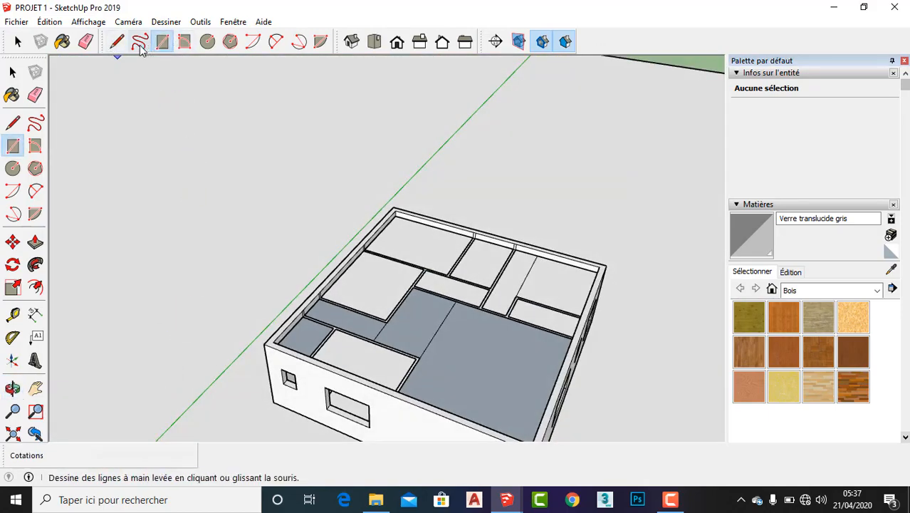
left_click(86, 41)
scroll(470, 345, "up", 3)
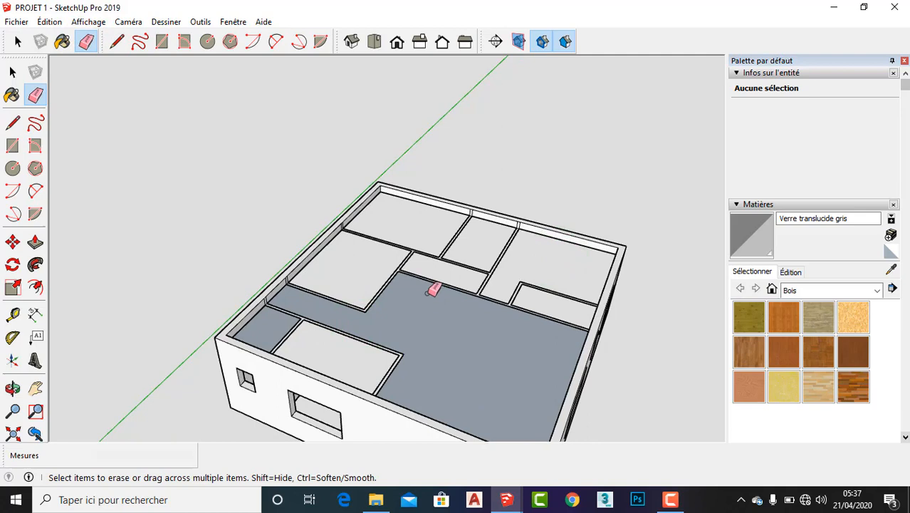
- Reverse the merged large ceiling face and the small corner room's ceiling face
key("space")
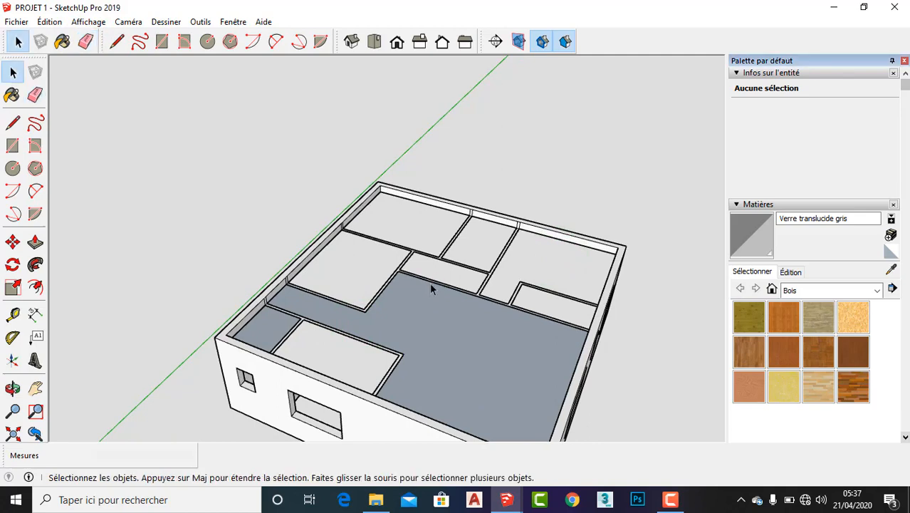
right_click(445, 332)
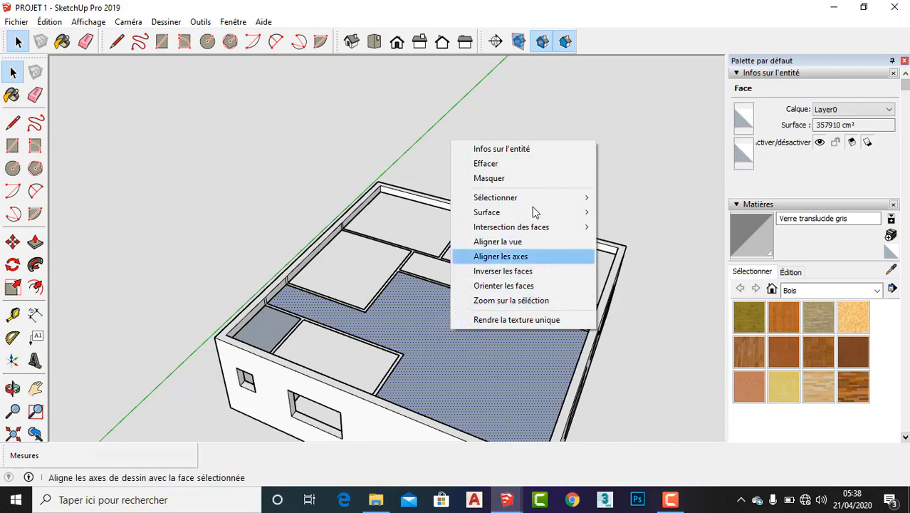
left_click(497, 271)
scroll(260, 321, "up", 4)
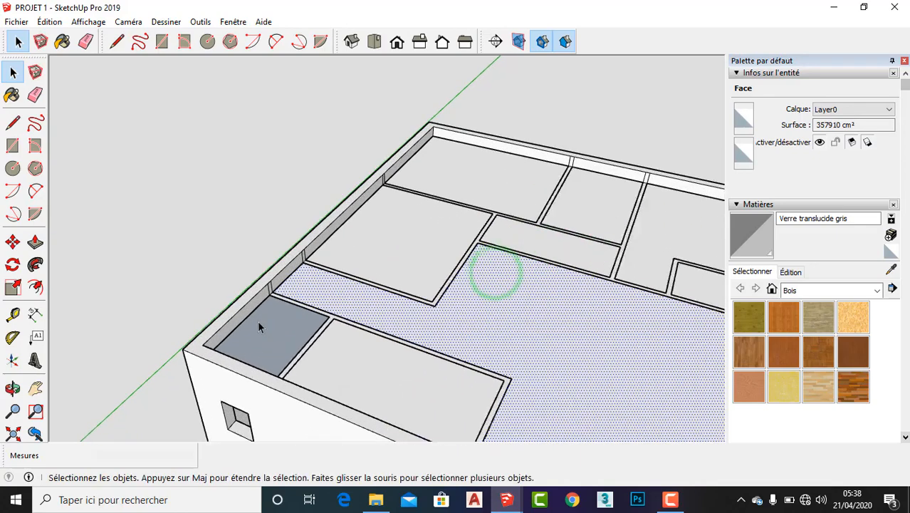
right_click(258, 322)
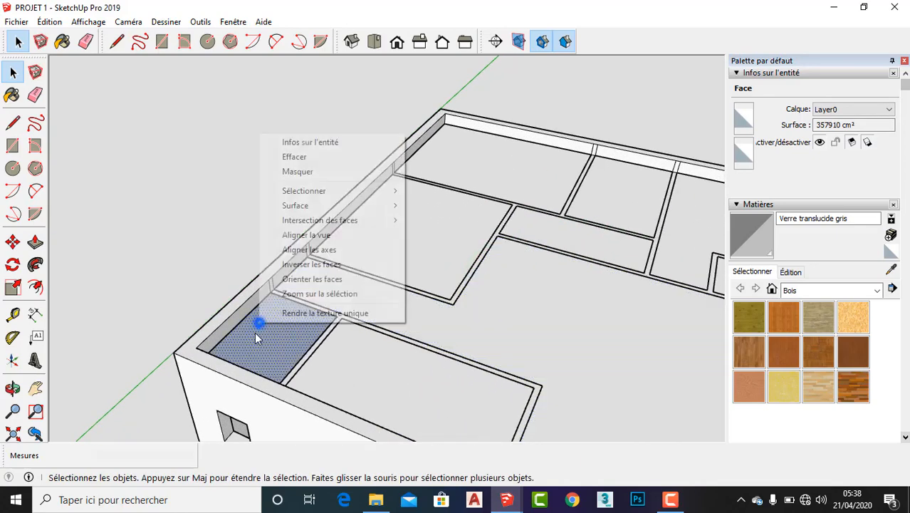
left_click(297, 265)
- Inspect the ceiling faces over all rooms from several sides of the house
left_click(194, 225)
scroll(209, 228, "down", 5)
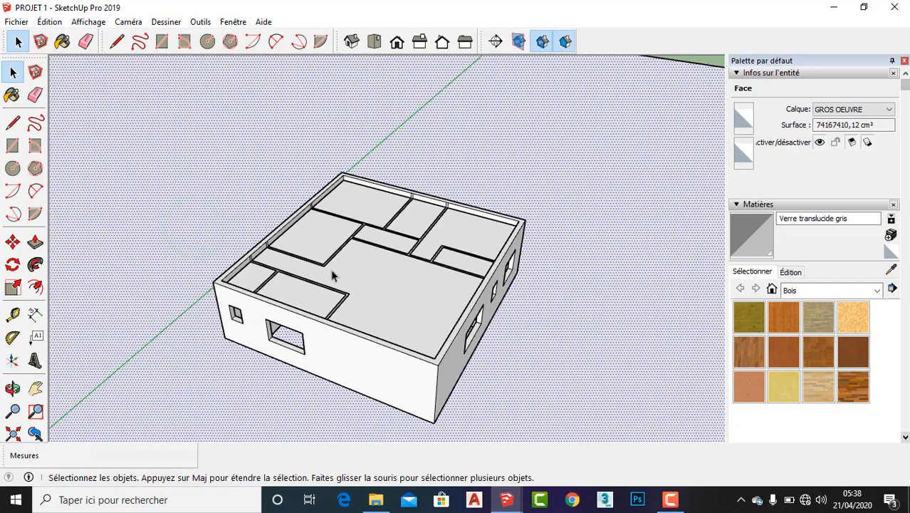
scroll(333, 276, "down", 3)
left_click(490, 87)
scroll(342, 258, "up", 7)
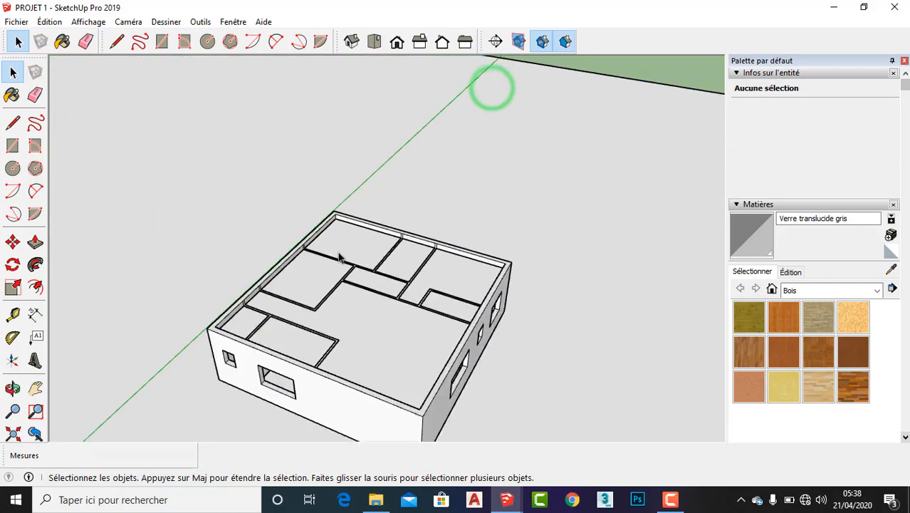
middle_click_drag(391, 319, 630, 402)
scroll(569, 278, "down", 5)
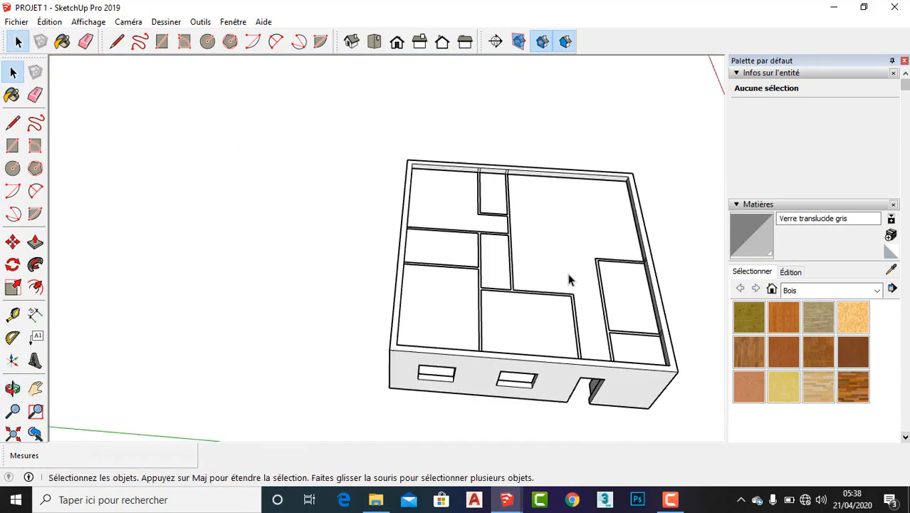
scroll(333, 287, "down", 3)
scroll(555, 277, "up", 8)
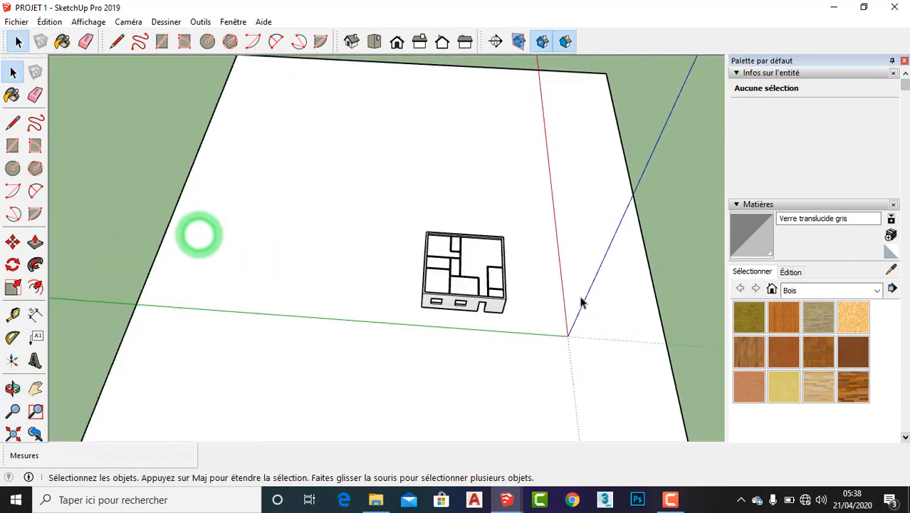
- Try moving the merged large ceiling face with its edges away from the house, undo the move and clear the selection
double_click(519, 245)
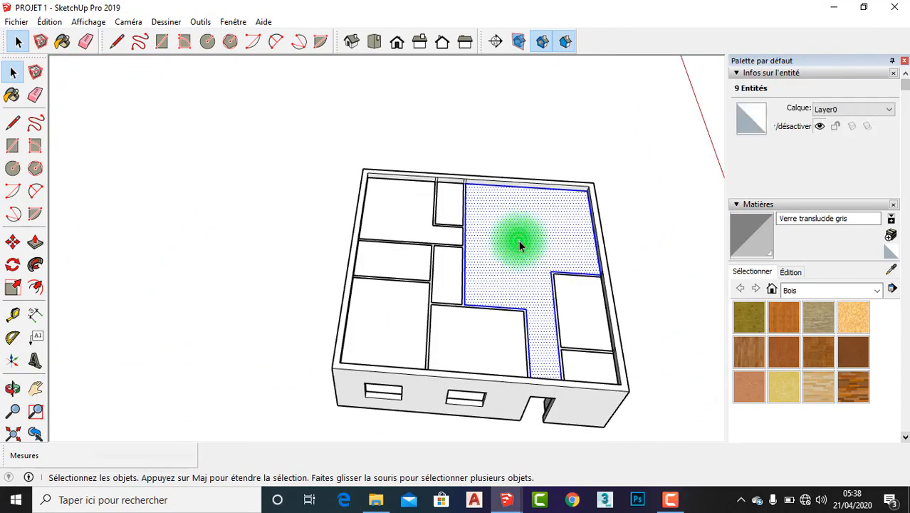
middle_click_drag(527, 267, 529, 235)
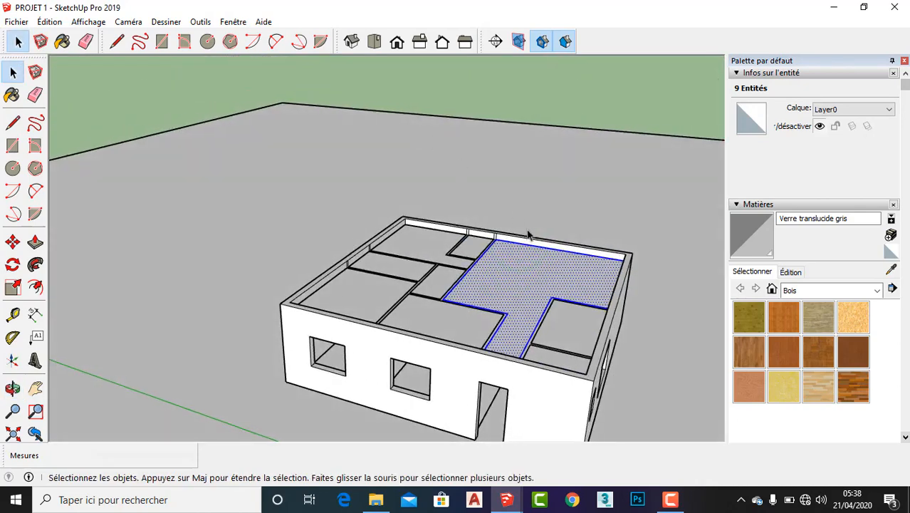
left_click(13, 242)
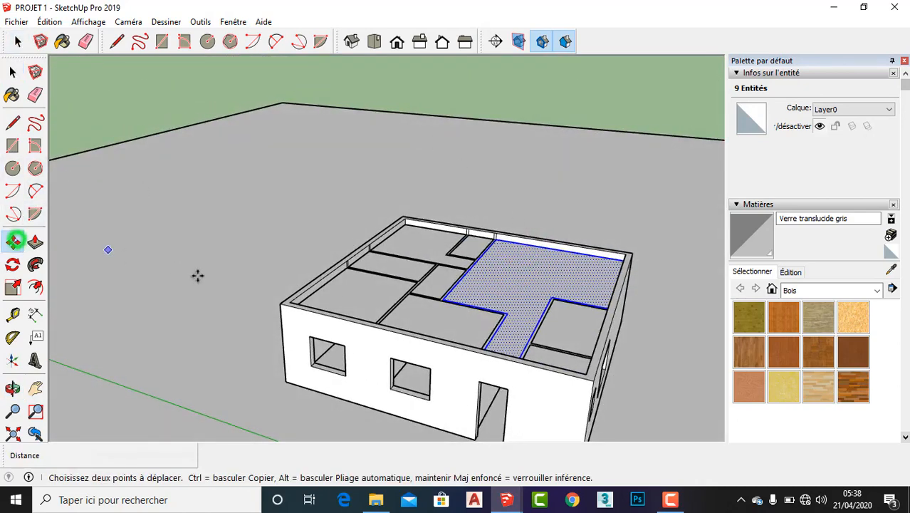
left_click(272, 355)
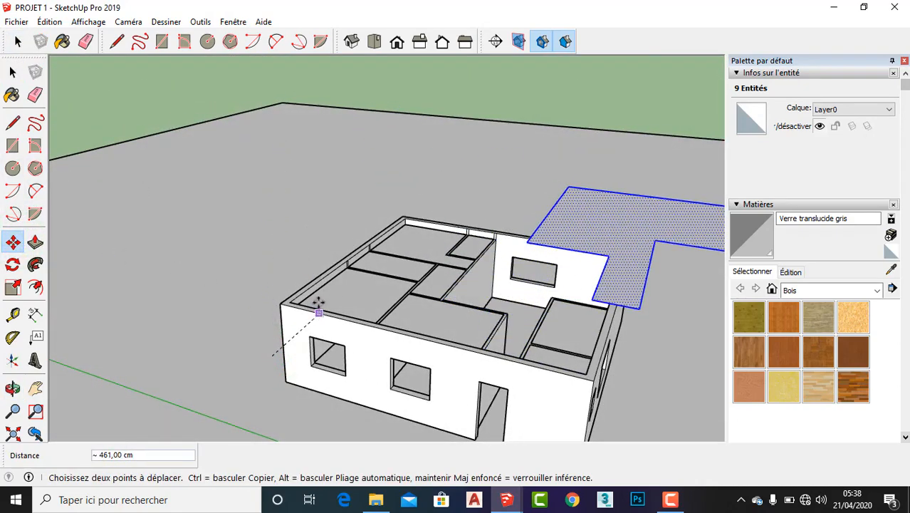
left_click(239, 112)
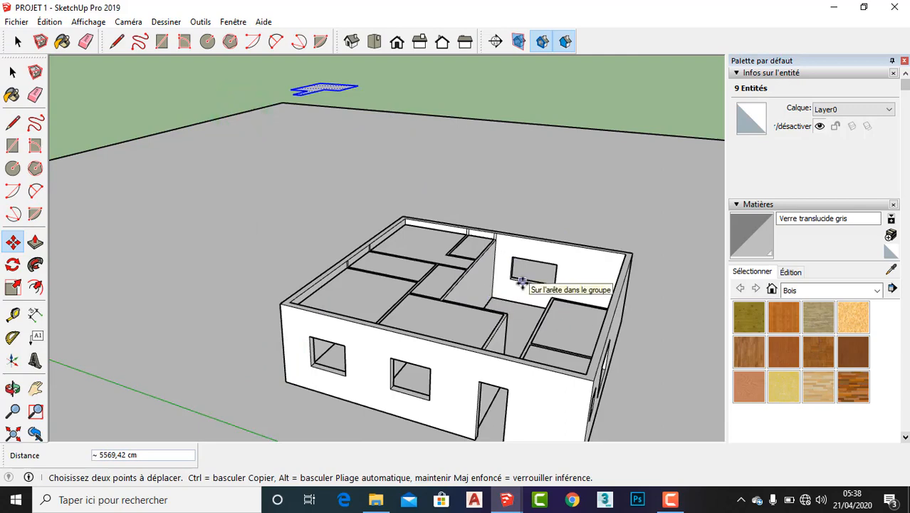
key("ctrl+z")
scroll(516, 272, "down", 3)
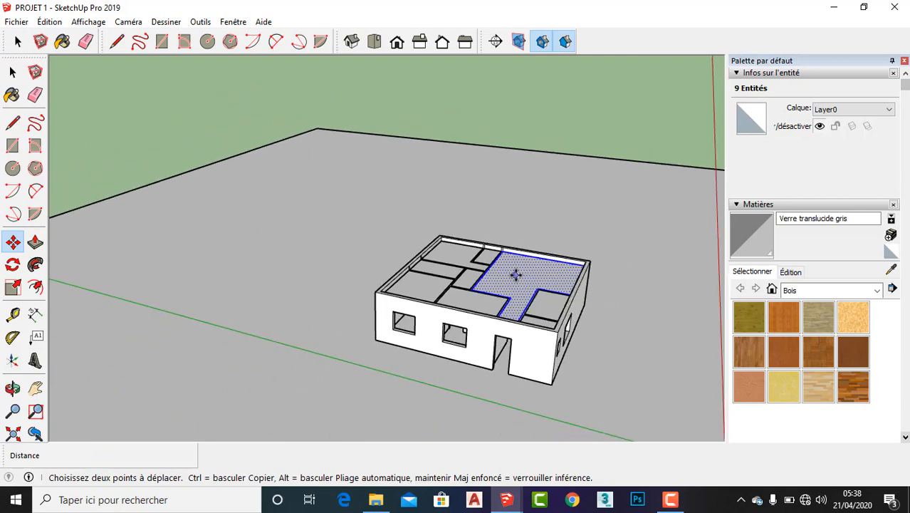
scroll(495, 322, "up", 4)
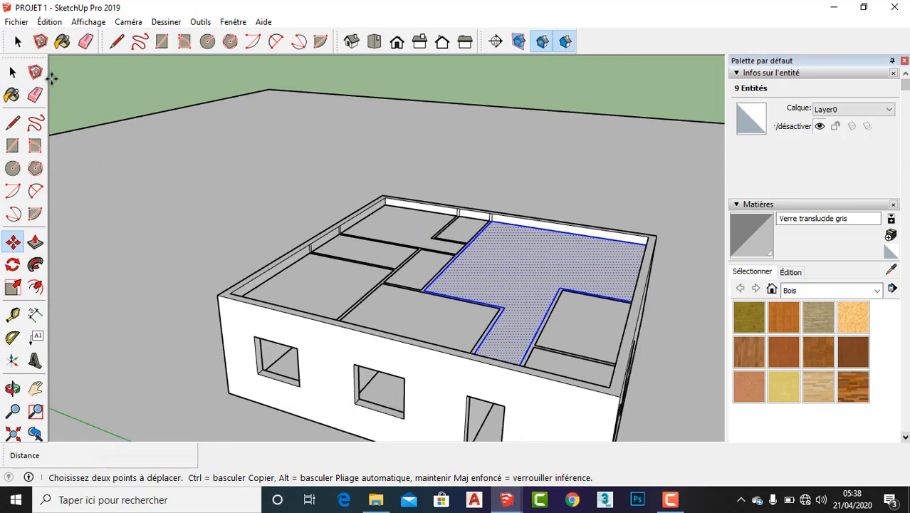
left_click(12, 72)
left_click(135, 73)
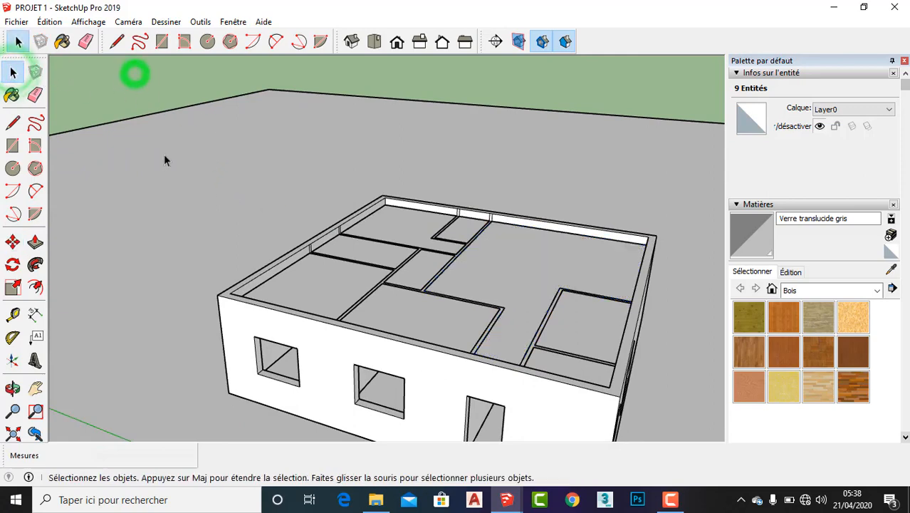
right_click(416, 331)
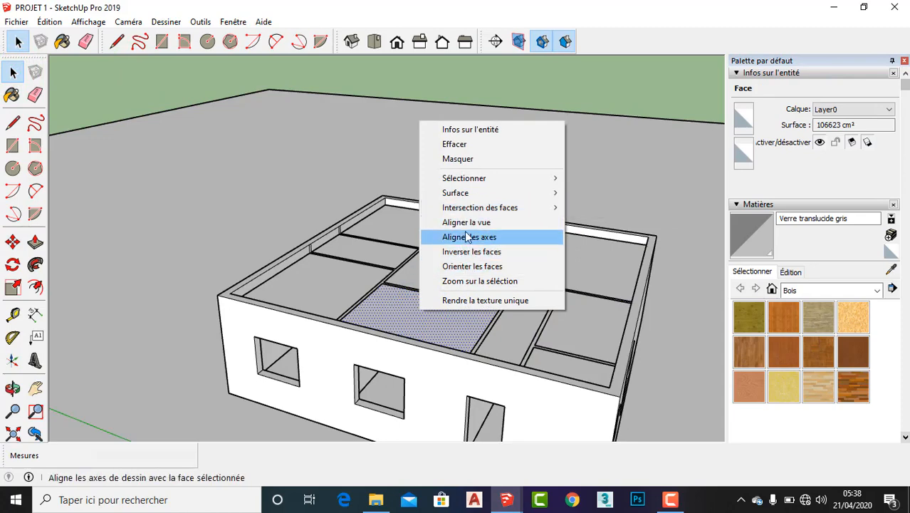
double_click(413, 310)
right_click(413, 311)
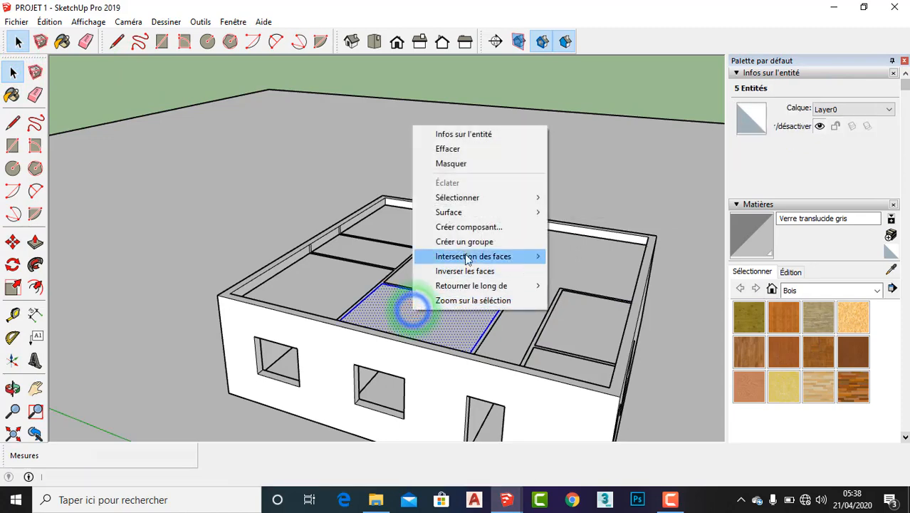
left_click(431, 89)
scroll(571, 316, "up", 3)
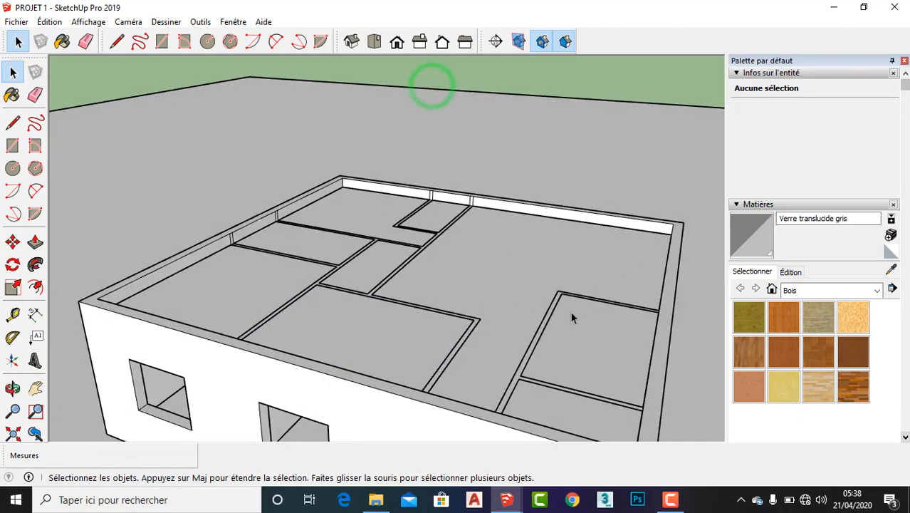
- Push the merged large ceiling face 2 cm downward to give it thickness
middle_click_drag(570, 317, 433, 383)
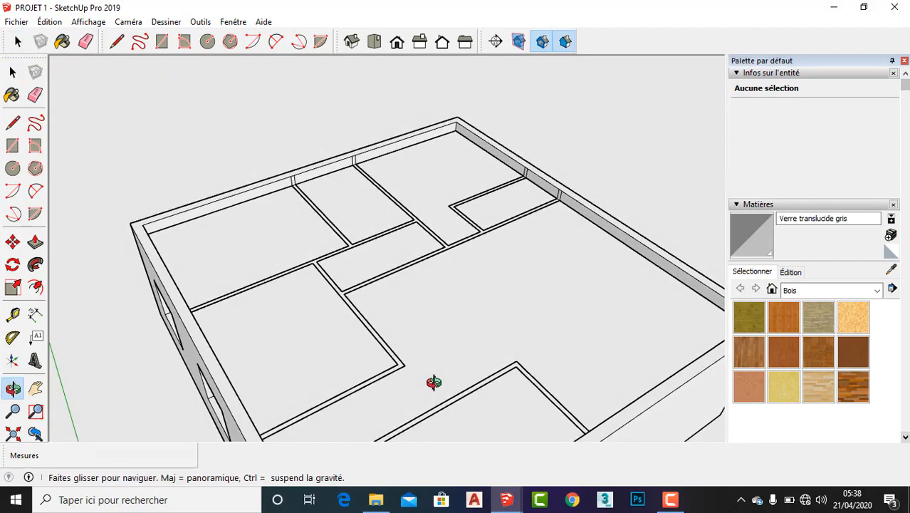
left_click(35, 243)
scroll(376, 150, "down", 3)
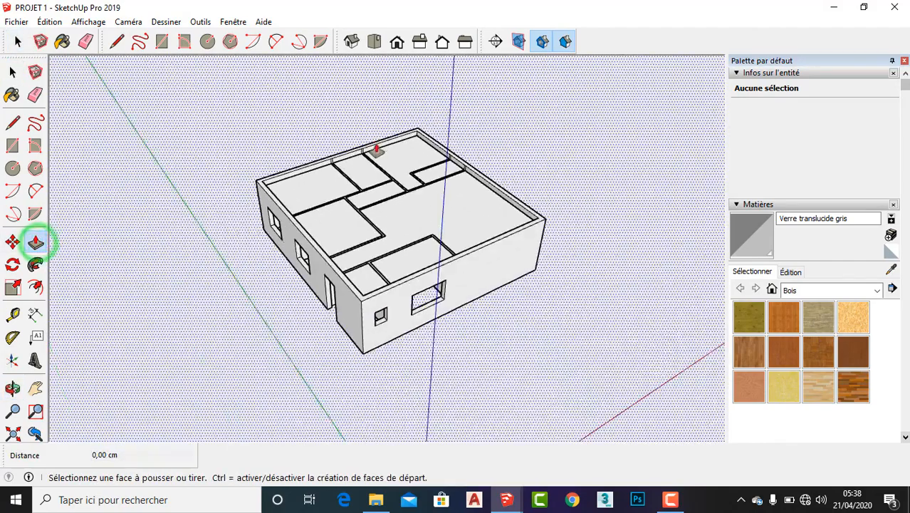
scroll(376, 149, "up", 8)
middle_click_drag(390, 246, 543, 183)
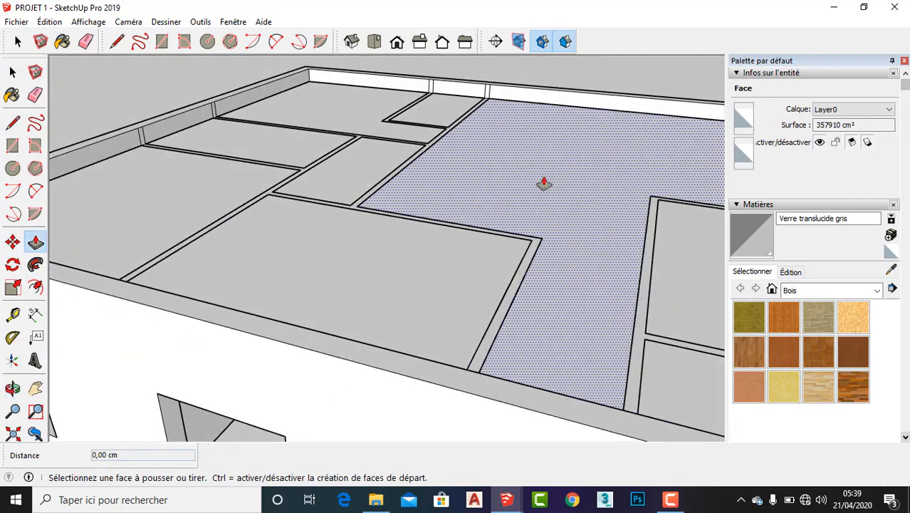
left_click(543, 183)
middle_click_drag(543, 240, 547, 284)
middle_click_drag(545, 216, 593, 329)
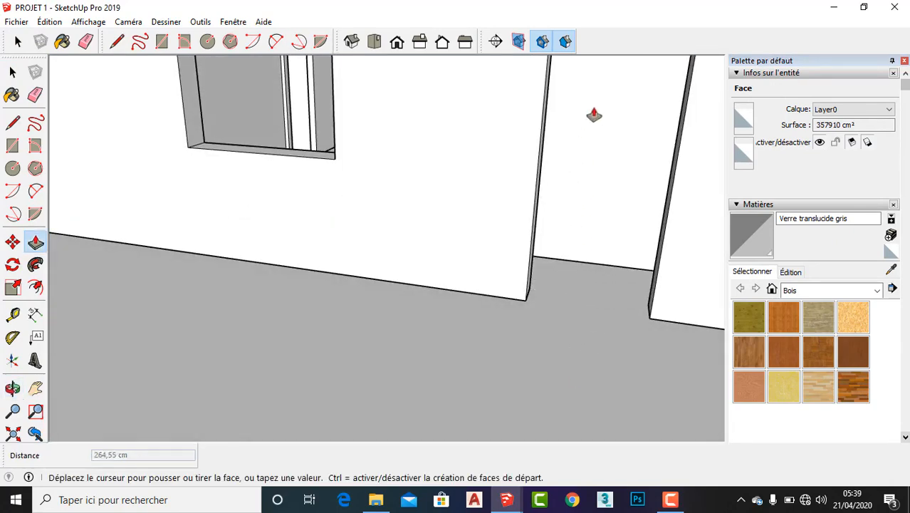
scroll(589, 198, "down", 2)
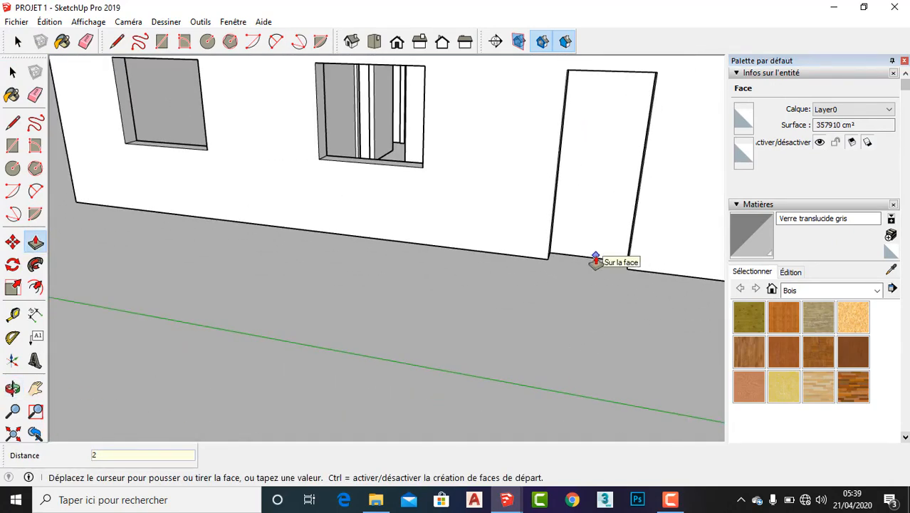
key("Return")
middle_click_drag(601, 251, 467, 224)
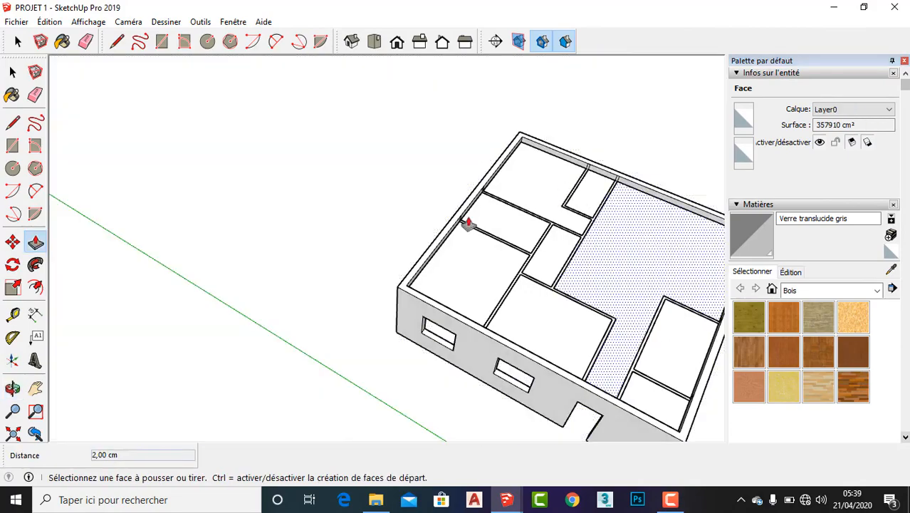
- Try pulling the ceilings of two rooms up by about 271 cm, then undo both extrusions
scroll(588, 200, "down", 5)
scroll(473, 204, "up", 5)
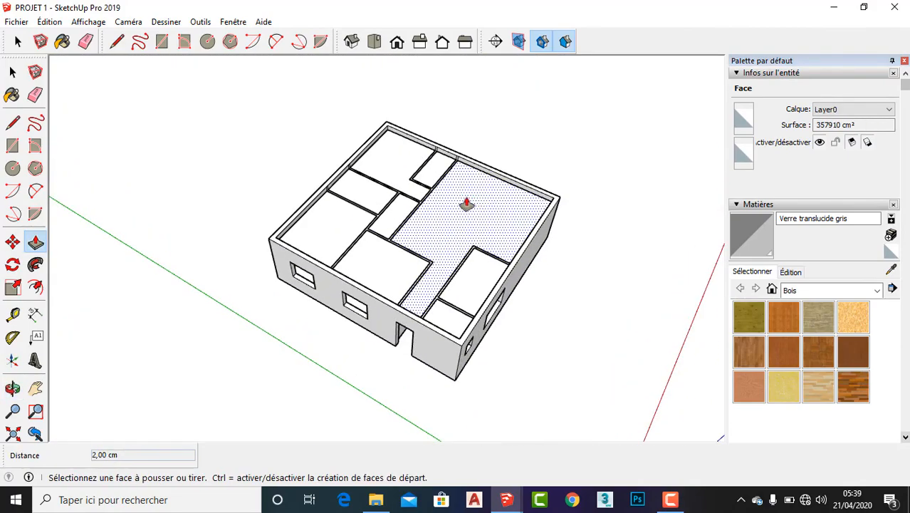
scroll(434, 282, "up", 3)
scroll(501, 300, "up", 2)
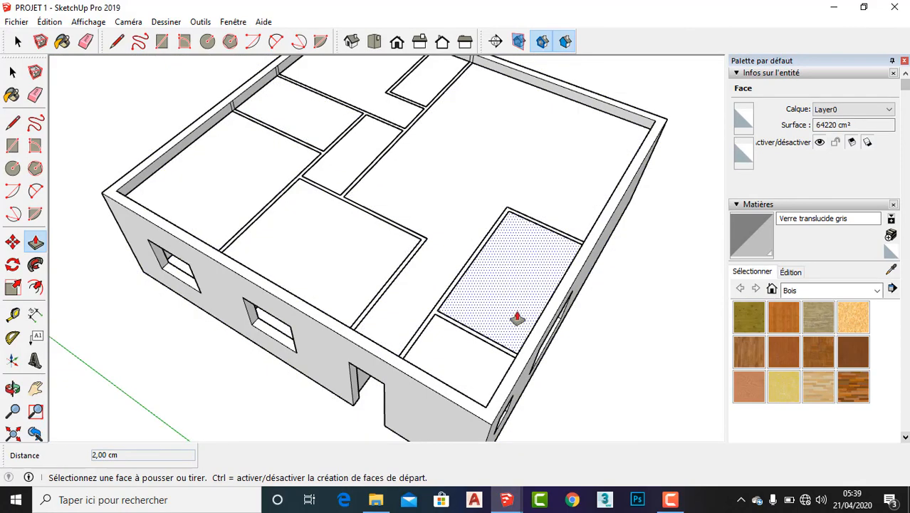
left_click(514, 275)
left_click(469, 356)
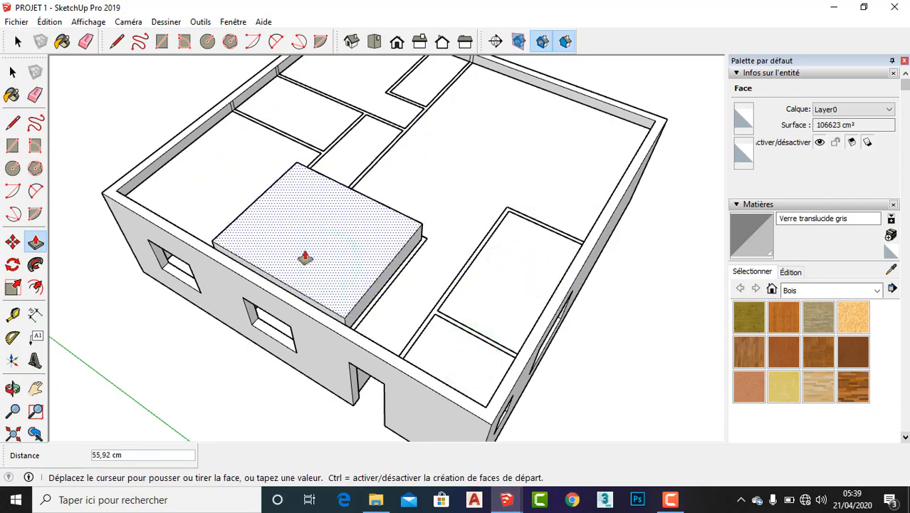
middle_click_drag(311, 254, 358, 156)
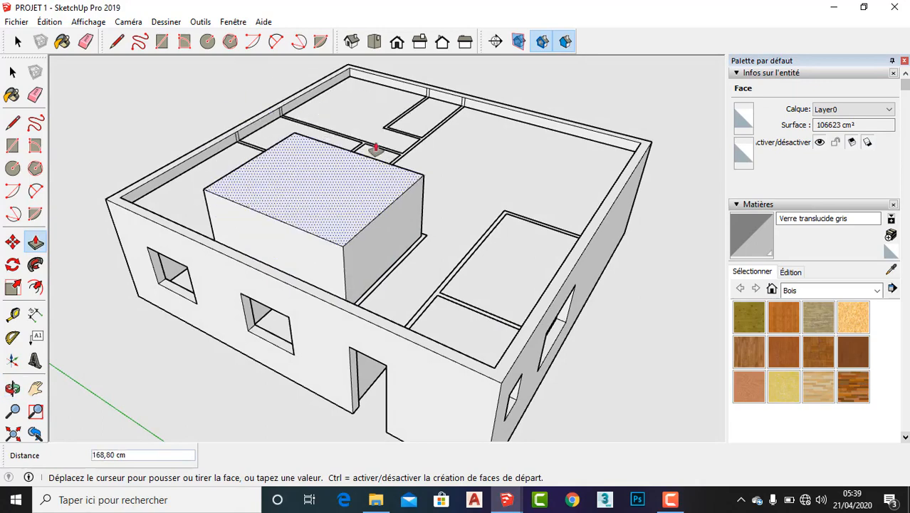
left_click(392, 145)
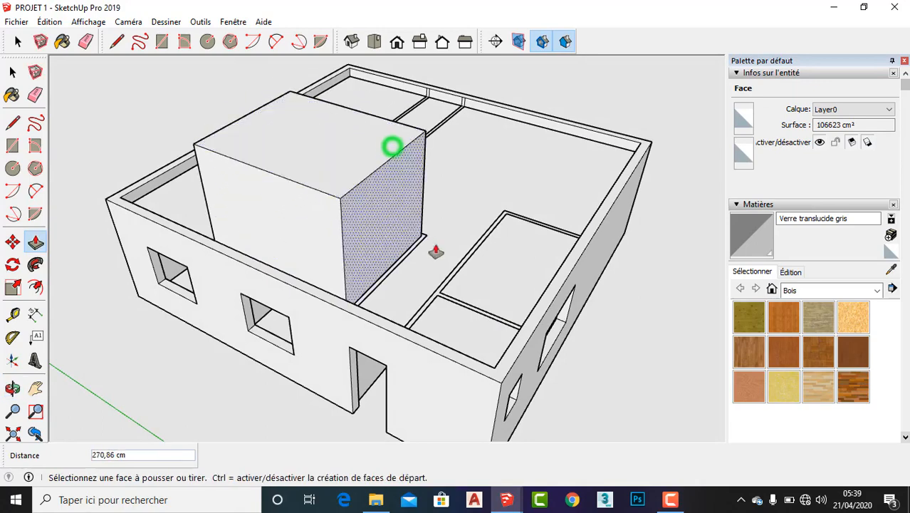
double_click(501, 281)
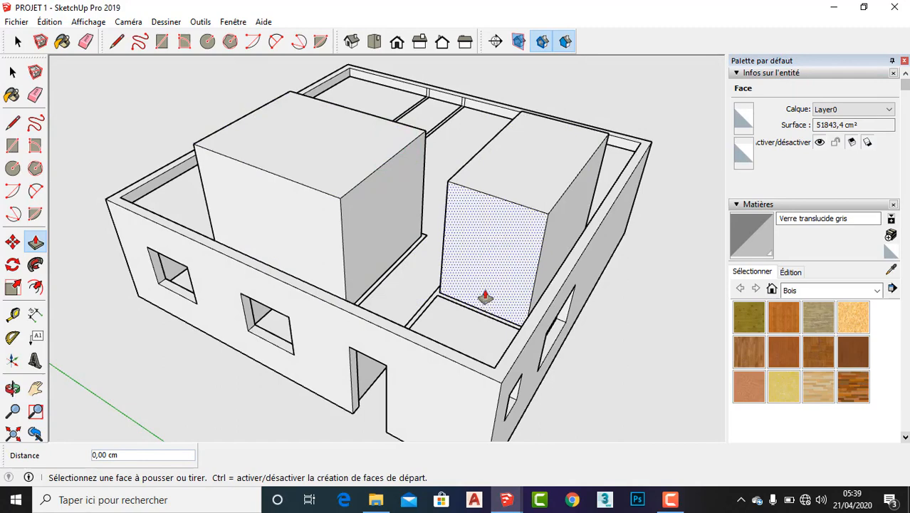
key("ctrl+z")
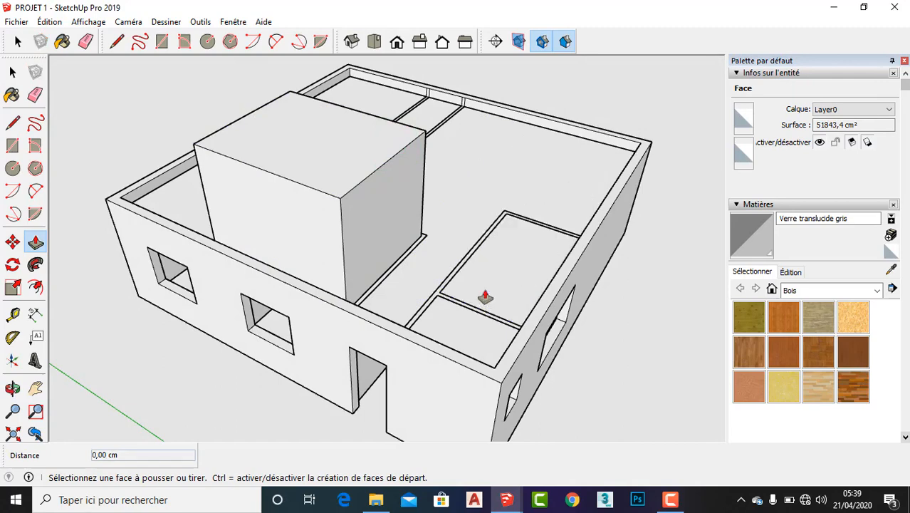
key("ctrl+z")
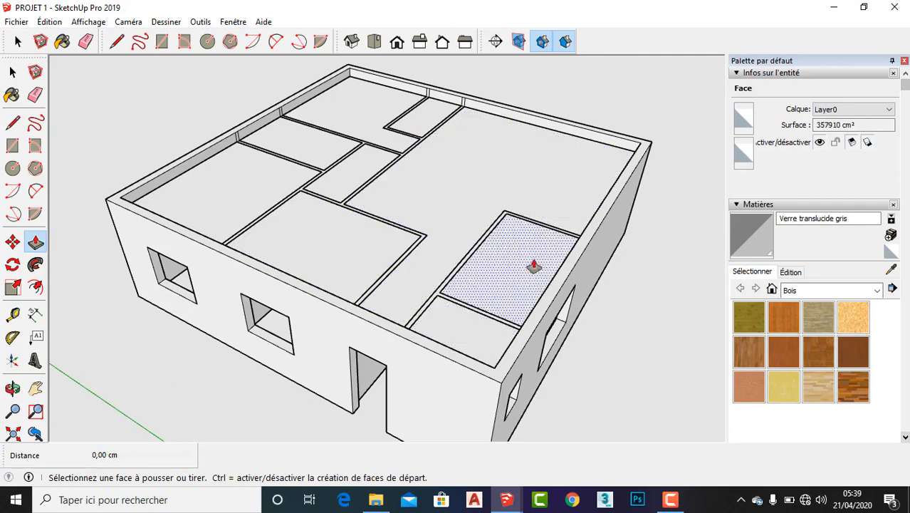
- Push the ceiling face of the room beside the entrance hall, behind the middle front window, by 2 cm
left_click(323, 243)
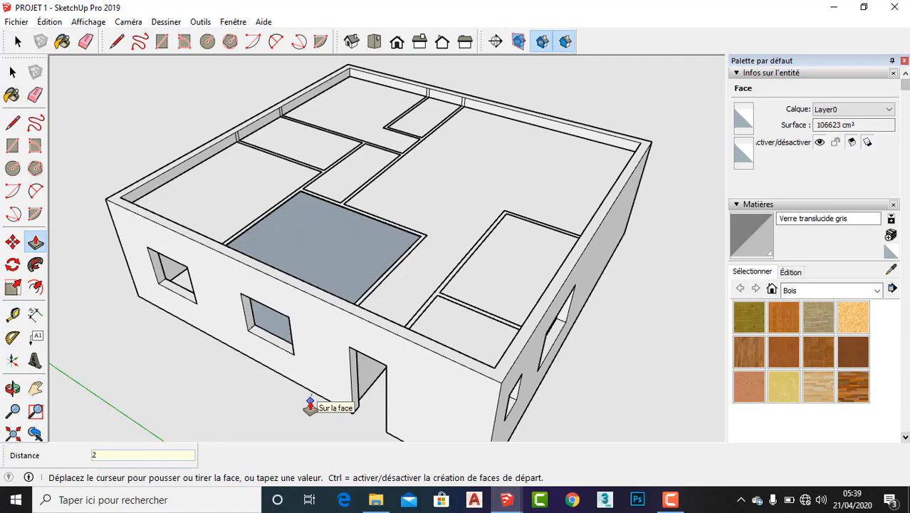
key("Return")
key("Escape")
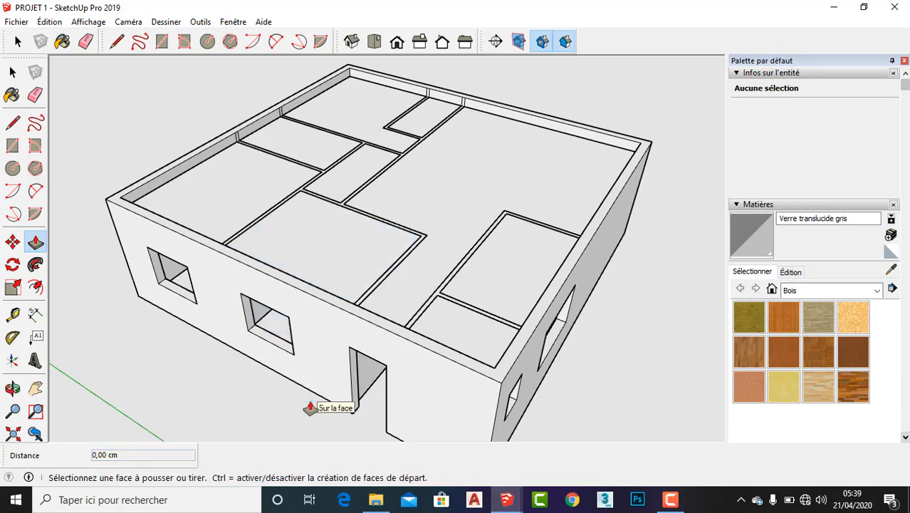
middle_click_drag(310, 407, 312, 269)
left_click(312, 268)
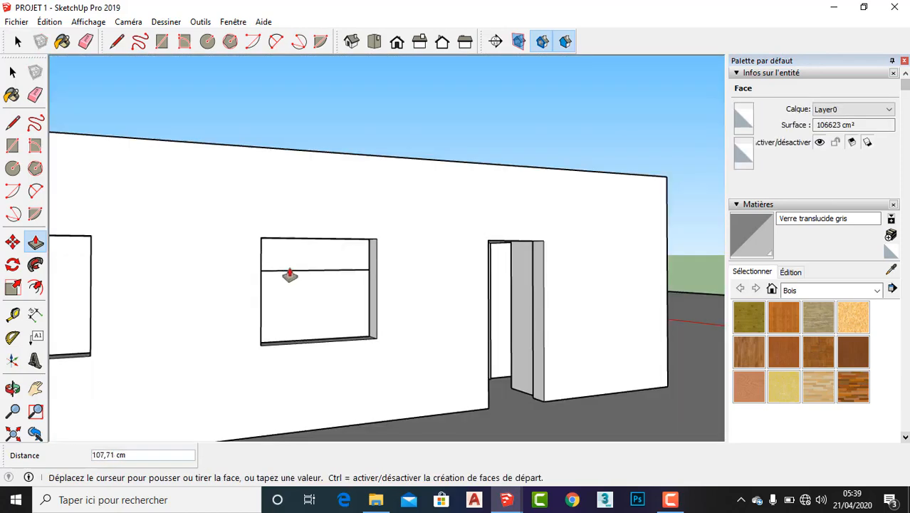
middle_click_drag(290, 275, 230, 447)
scroll(399, 266, "down", 4)
middle_click_drag(379, 295, 298, 367)
scroll(188, 258, "up", 2)
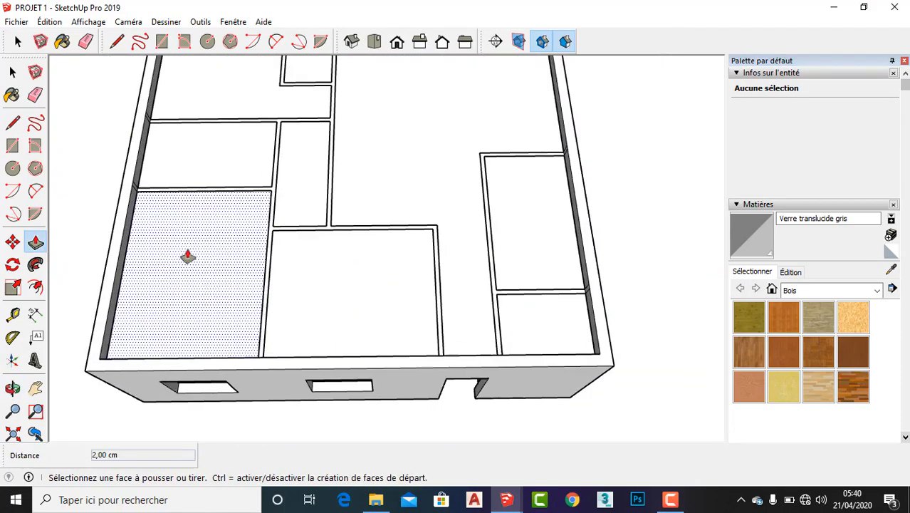
- Give the ceilings of the front corner room and the small central room a 2 cm thickness
left_click(198, 241)
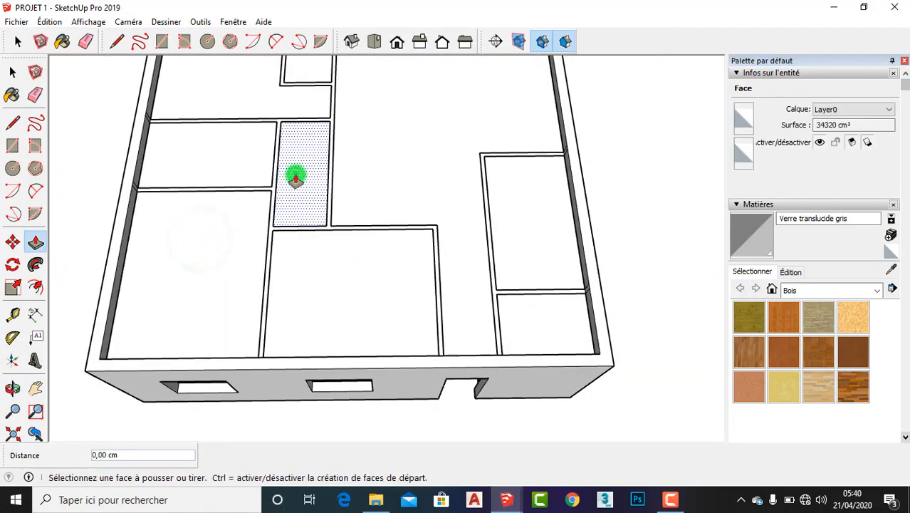
left_click(295, 176)
middle_click_drag(314, 349, 305, 319)
scroll(306, 335, "down", 3)
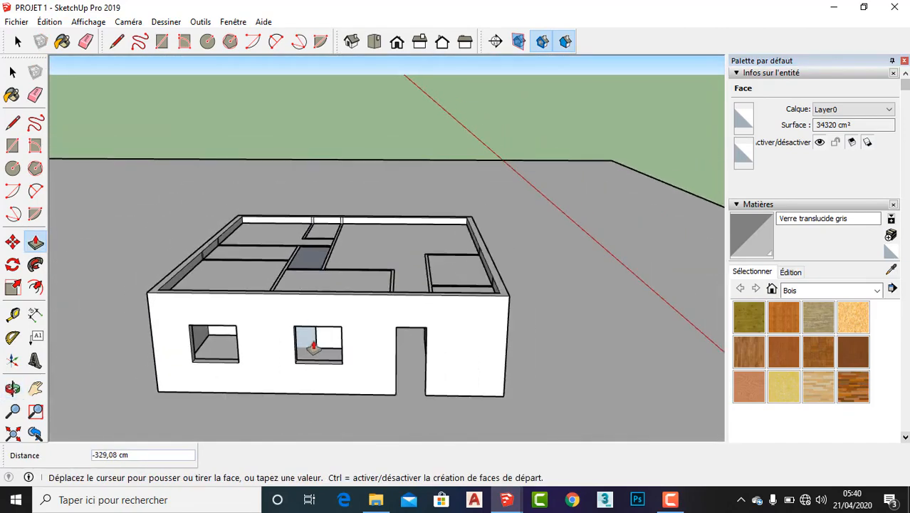
key("Escape")
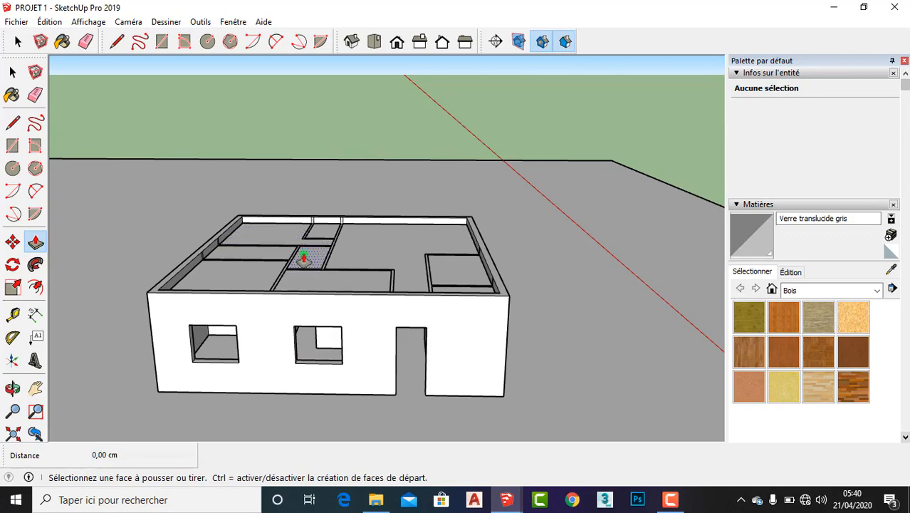
left_click(304, 258)
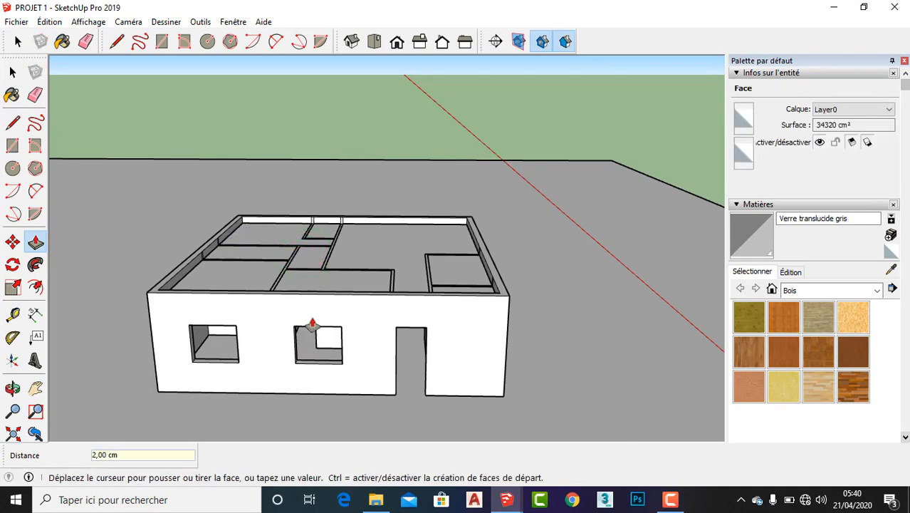
scroll(349, 245, "up", 3)
middle_click_drag(374, 268, 424, 444)
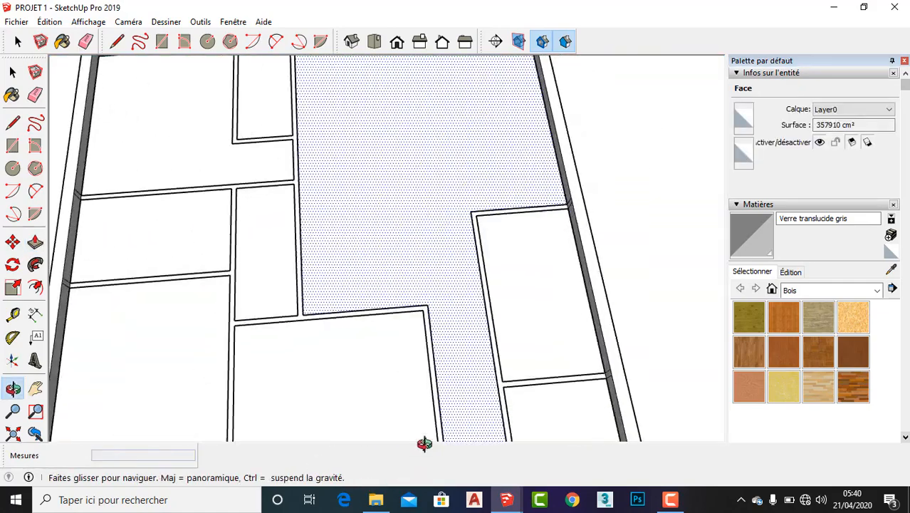
- Give the ceilings of the narrow side room, the L-shaped back room and the small back room a 2 cm thickness
scroll(543, 264, "down", 4)
scroll(400, 329, "up", 4)
middle_click_drag(400, 329, 346, 171)
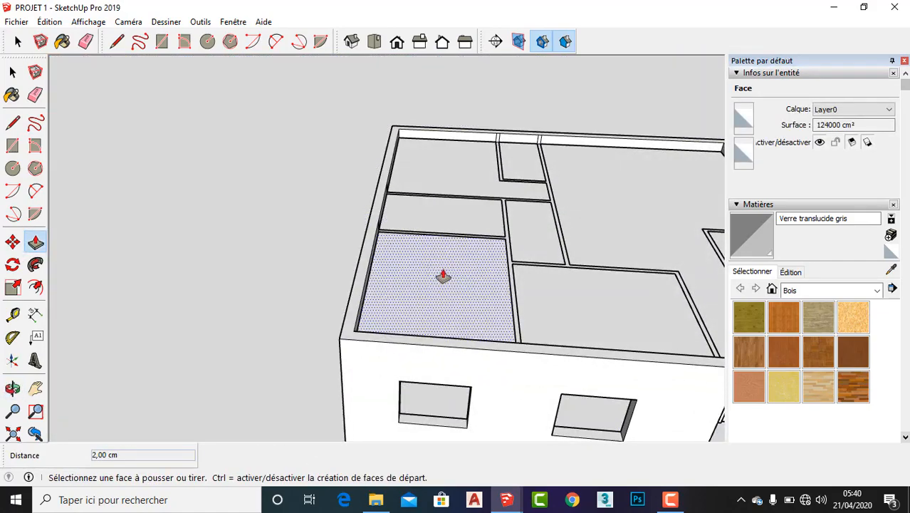
left_click(451, 280)
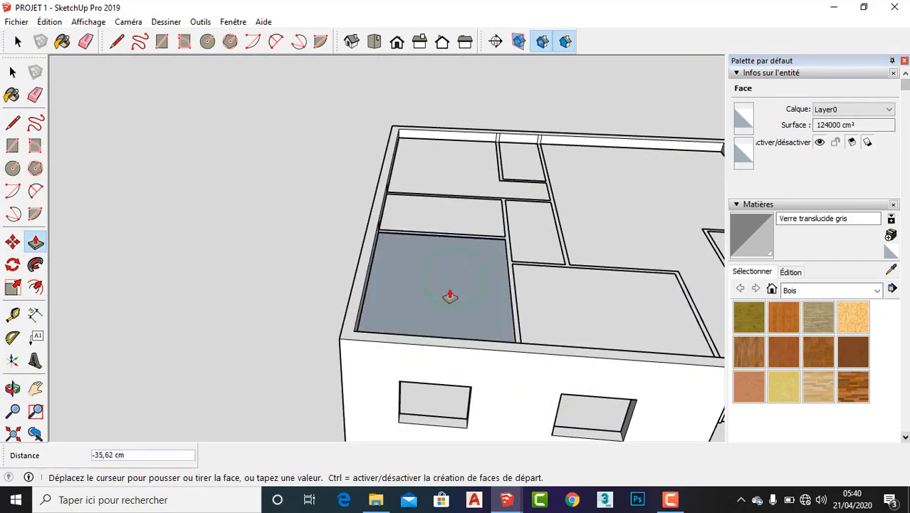
key("Escape")
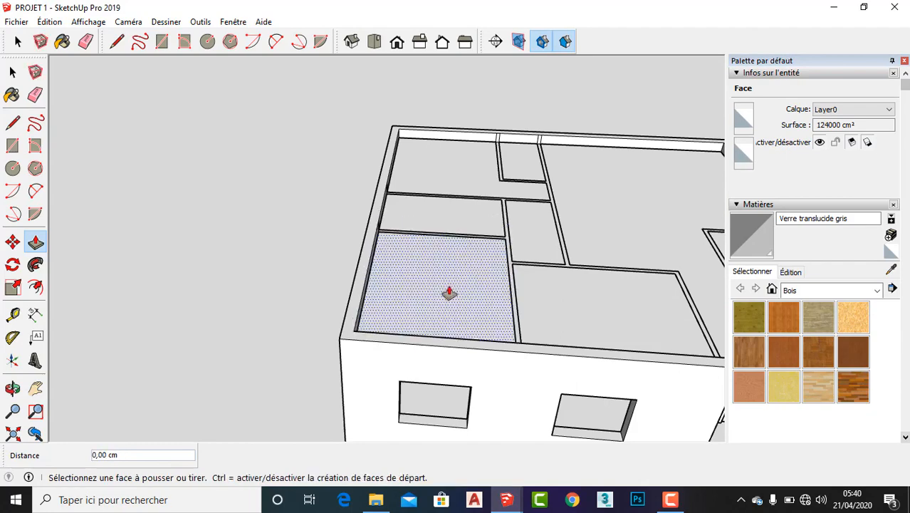
scroll(470, 211, "up", 3)
left_click(462, 225)
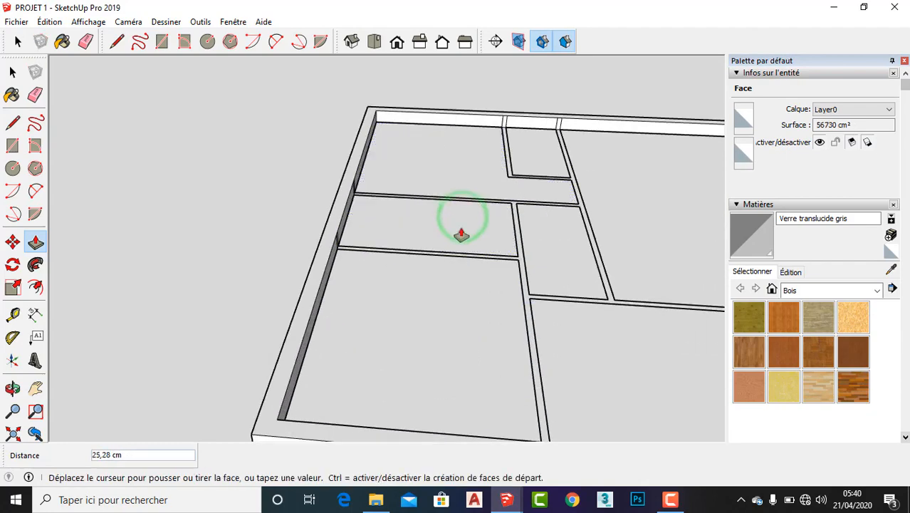
left_click(454, 178)
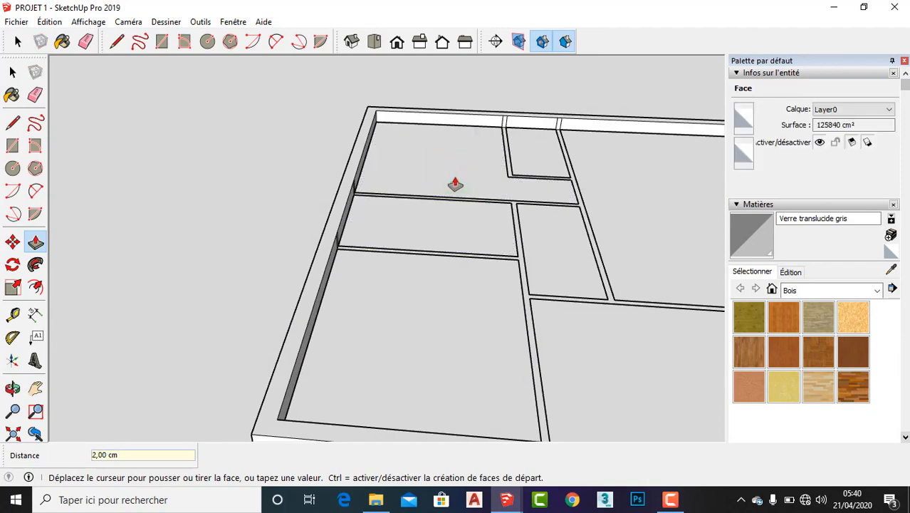
left_click(543, 148)
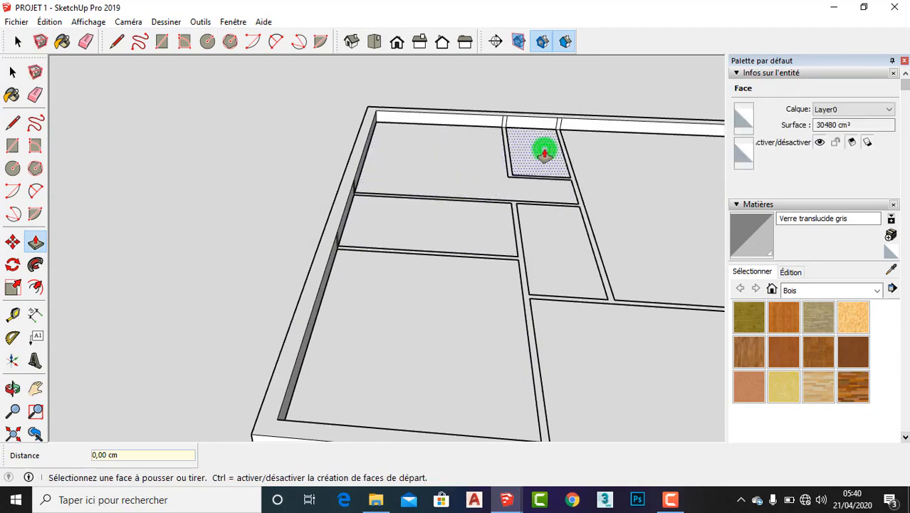
- Try Push/Pull on the large merged ceiling and the surrounding room ceilings in turn, cancelling each push
middle_click_drag(430, 192, 594, 250)
left_click(626, 205)
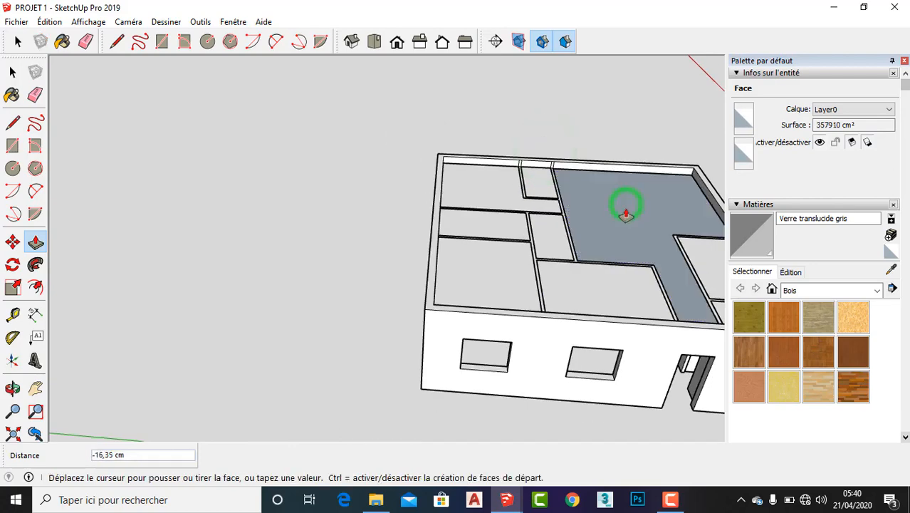
middle_click_drag(605, 206, 542, 213)
key("Escape")
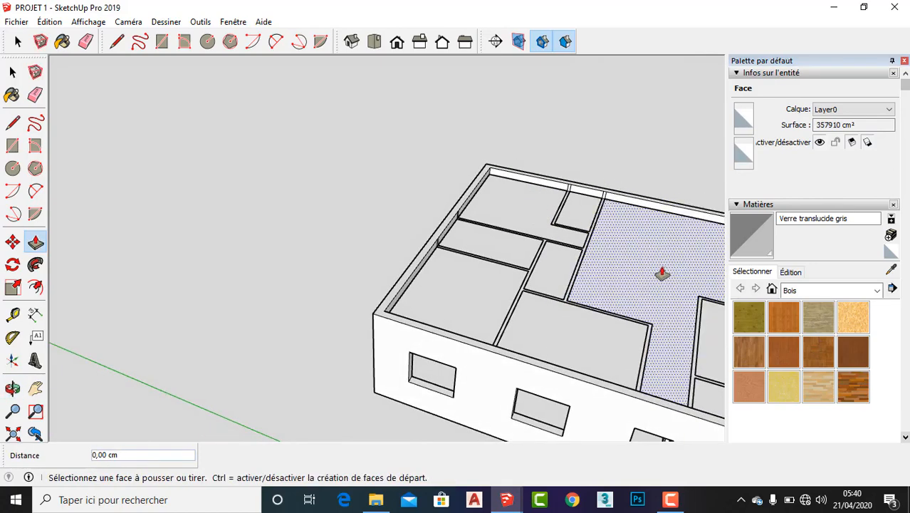
middle_click_drag(660, 271, 654, 264)
left_click(653, 260)
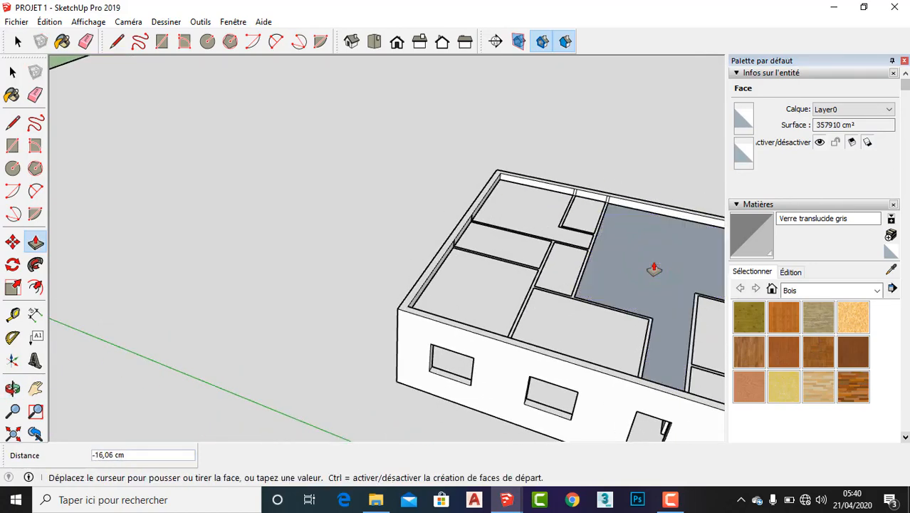
scroll(654, 269, "up", 2)
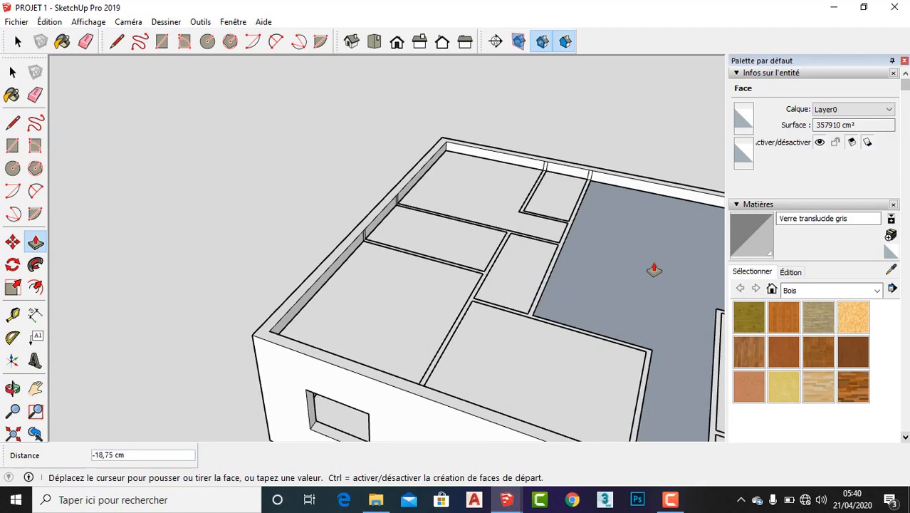
key("Escape")
left_click(485, 193)
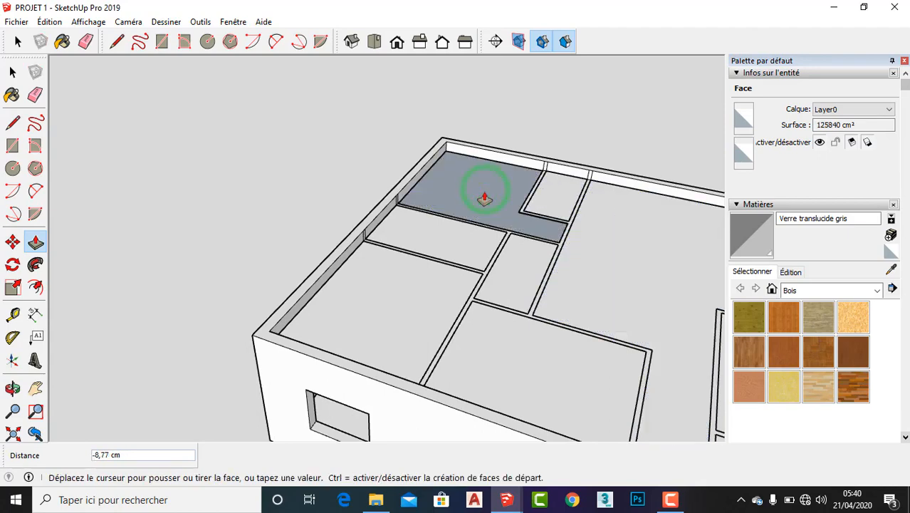
key("Escape")
left_click(388, 320)
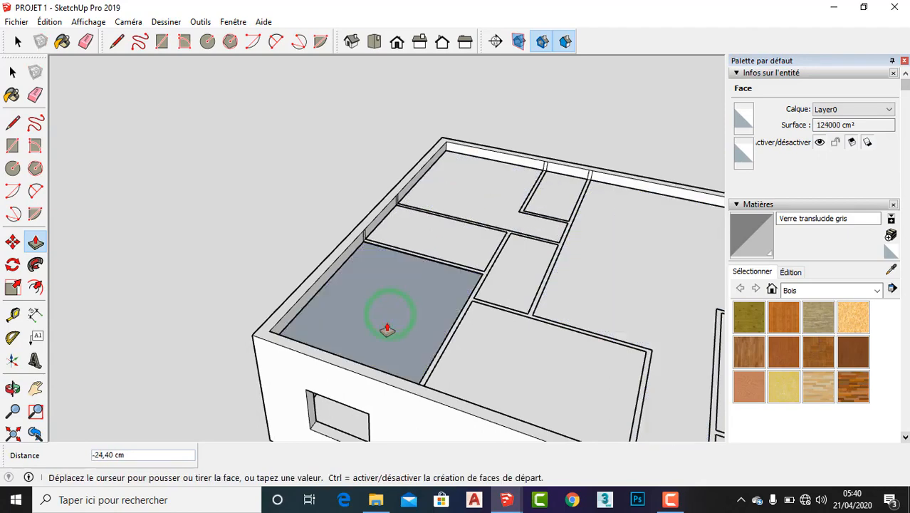
key("Escape")
left_click(432, 225)
key("Escape")
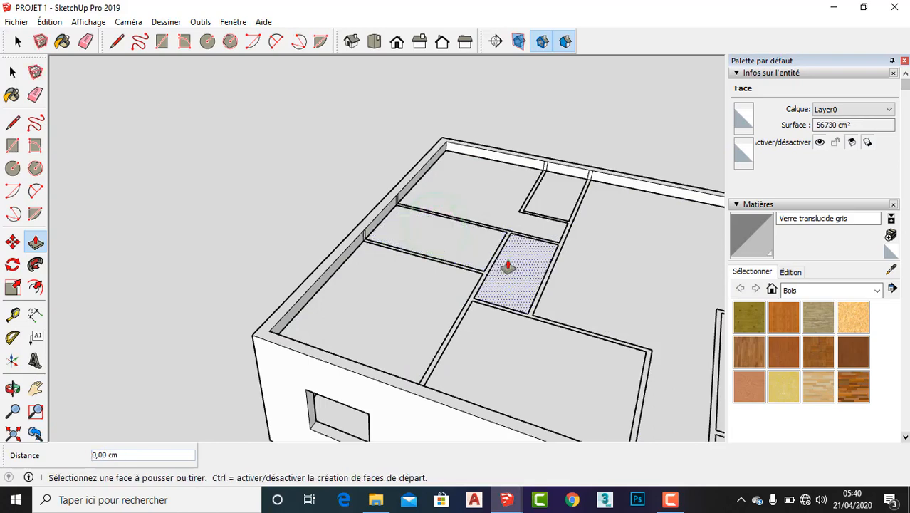
left_click(507, 266)
key("Escape")
left_click(555, 183)
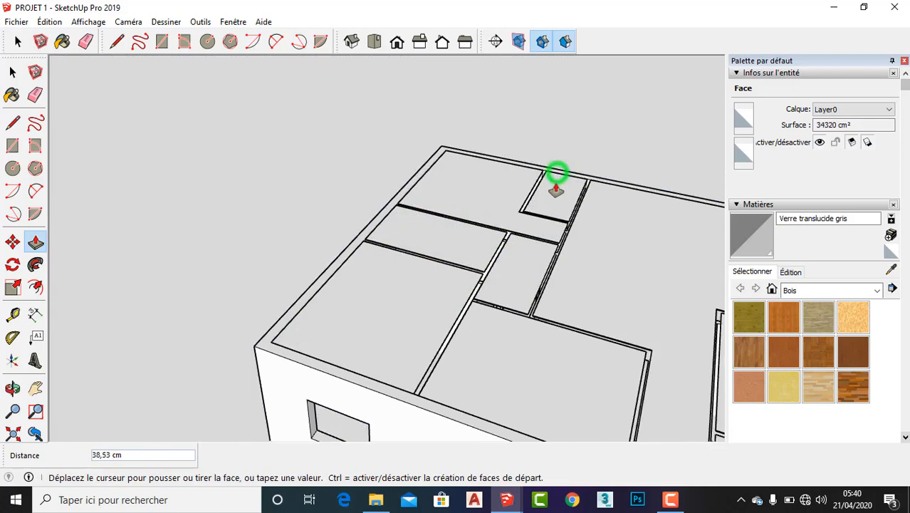
key("Escape")
left_click(553, 187)
key("Escape")
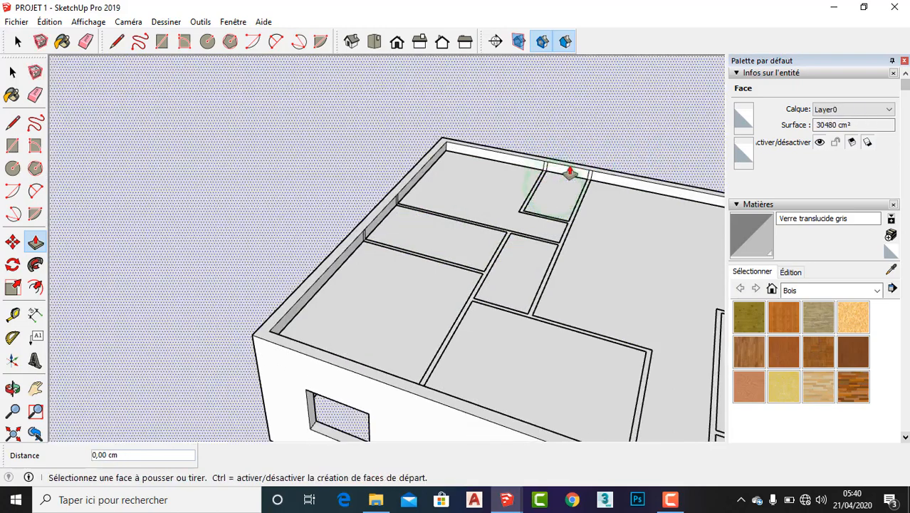
left_click(570, 173)
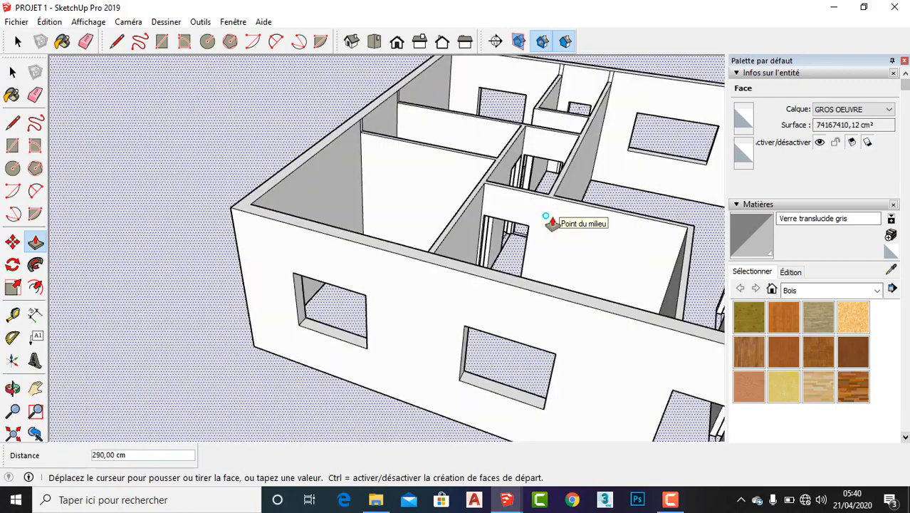
scroll(552, 225, "down", 5)
key("Escape")
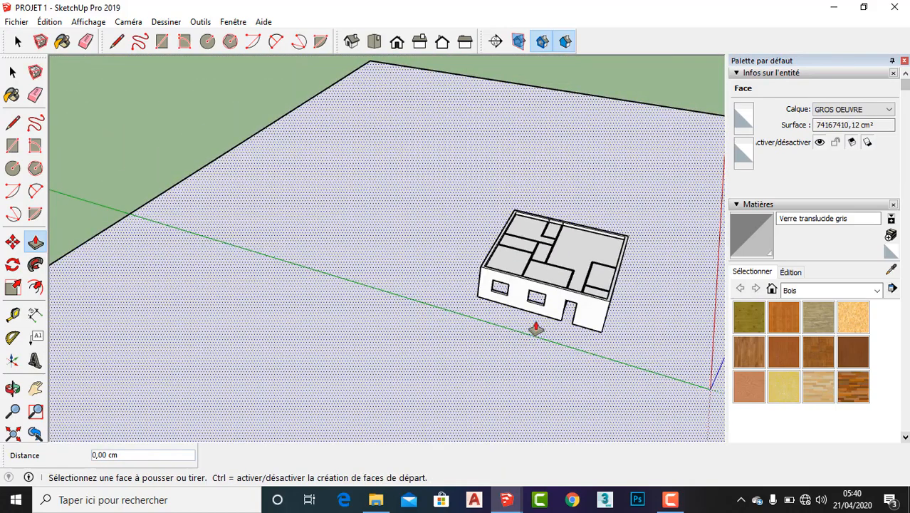
scroll(545, 310, "down", 3)
left_click(12, 72)
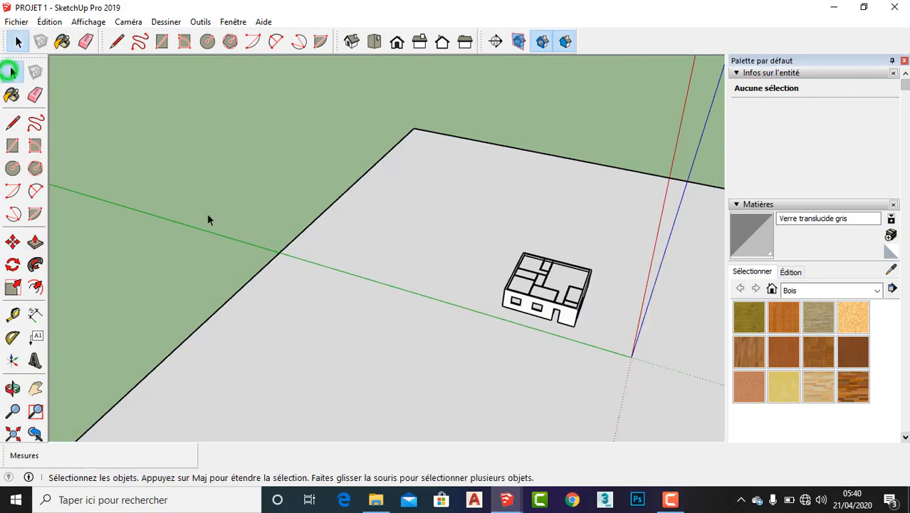
- Select the ceiling faces of all rooms together with their bounding edges and make them one group
scroll(613, 296, "up", 7)
middle_click_drag(451, 324, 383, 363)
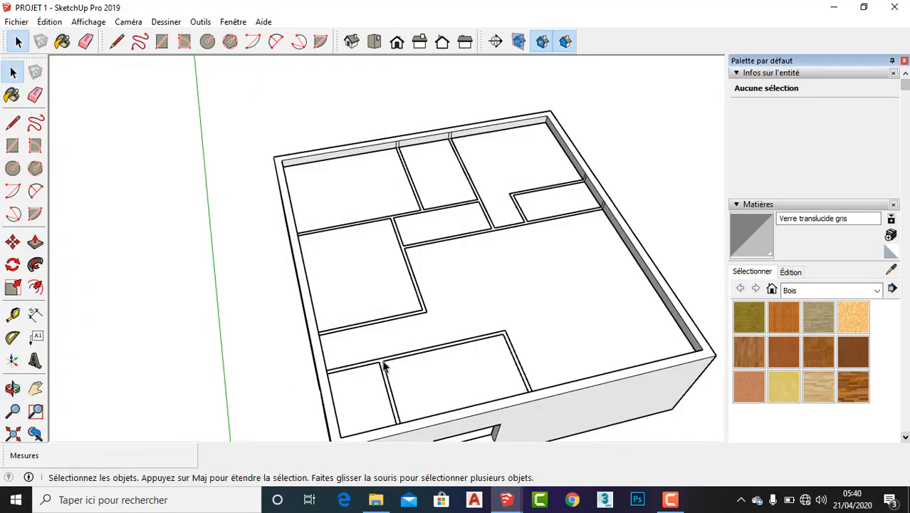
scroll(318, 220, "down", 3)
scroll(441, 260, "up", 3)
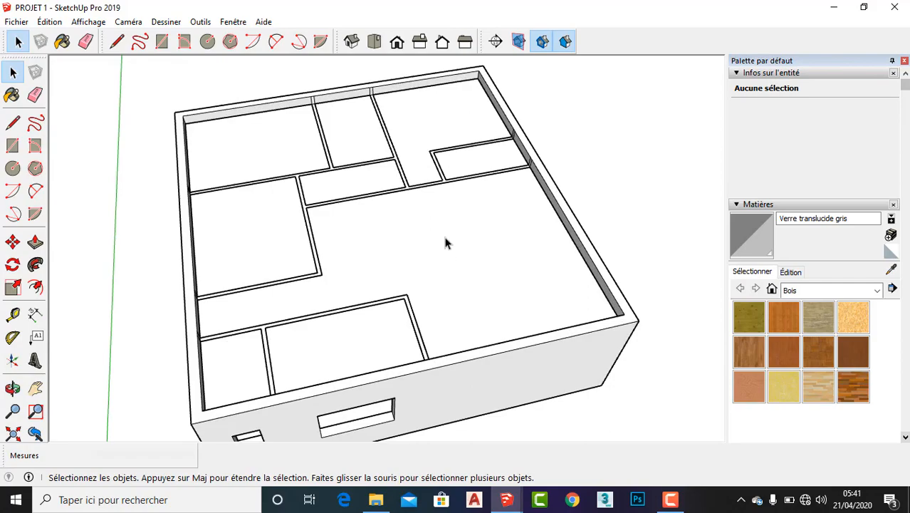
double_click(445, 237)
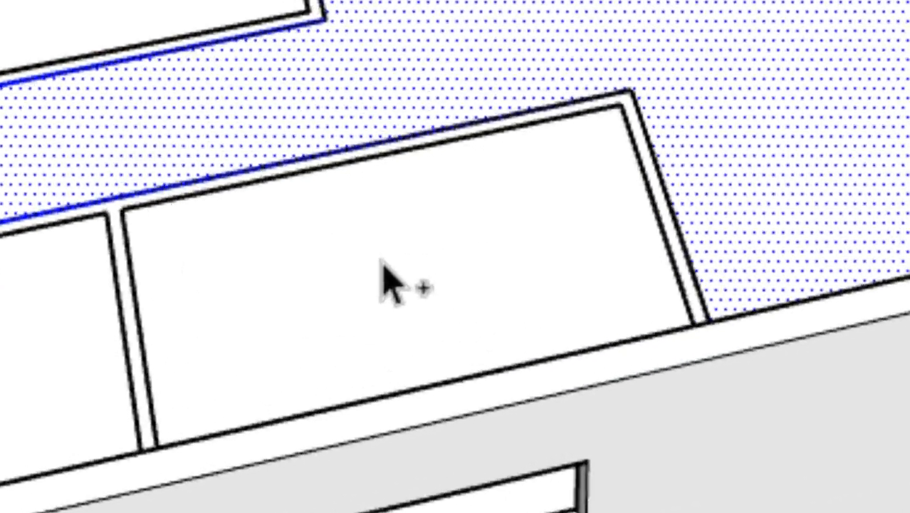
left_click(377, 242, "ctrl")
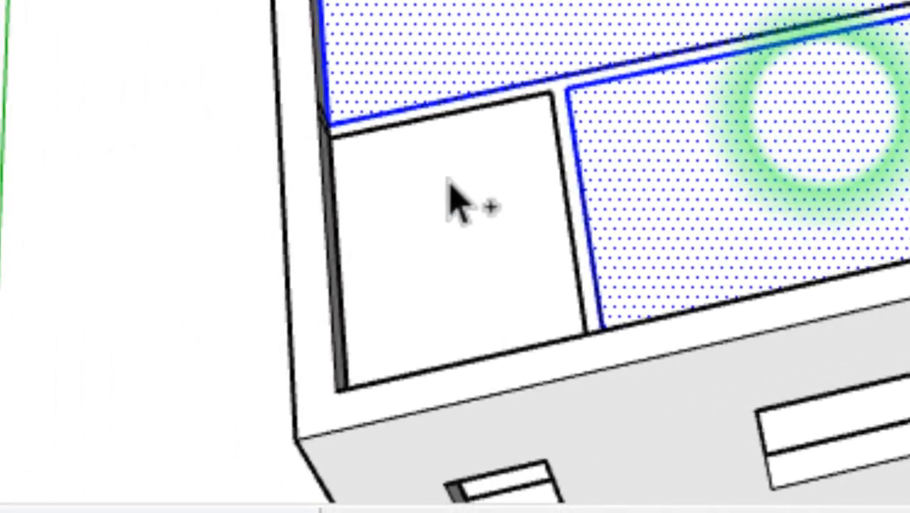
double_click(331, 213, "ctrl")
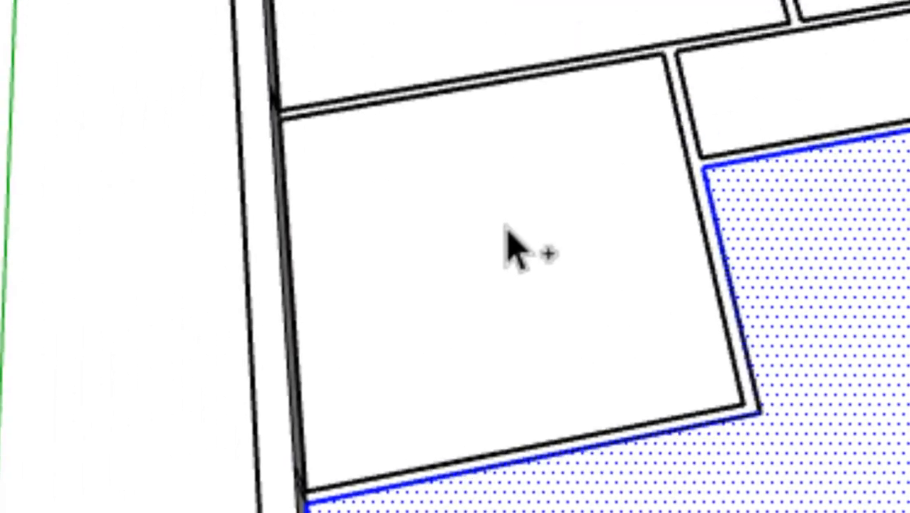
double_click(507, 222, "ctrl")
double_click(624, 214, "ctrl")
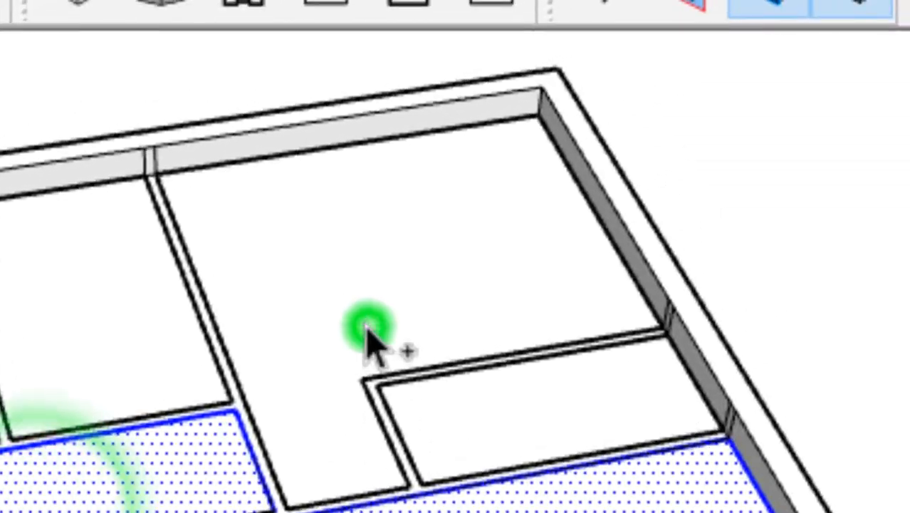
double_click(367, 334, "ctrl")
double_click(492, 420, "ctrl")
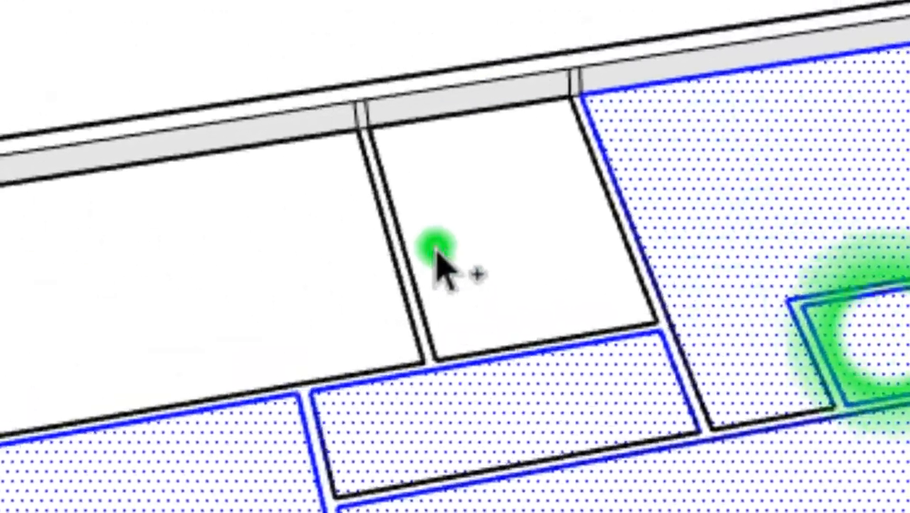
double_click(438, 252, "ctrl")
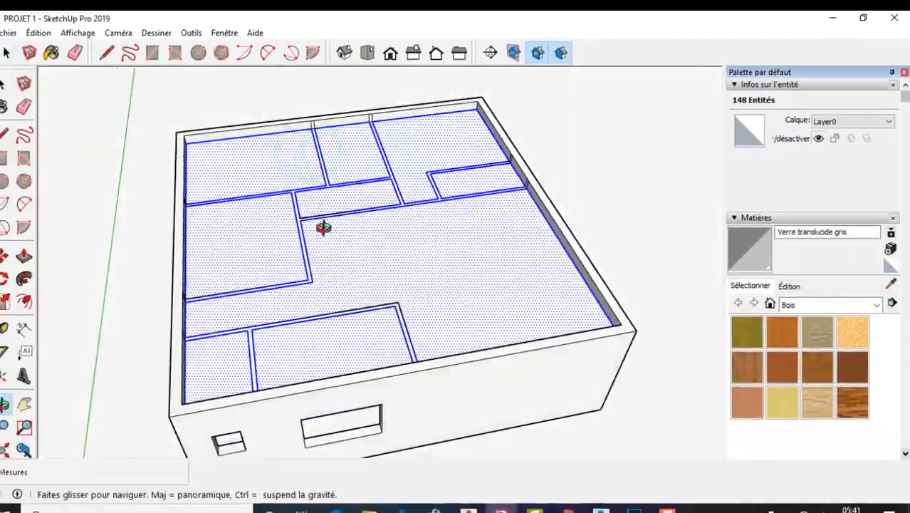
mouse_move(323, 227)
middle_mouse_down()
mouse_move(478, 101)
mouse_move(642, 138)
mouse_move(437, 305)
middle_mouse_up()
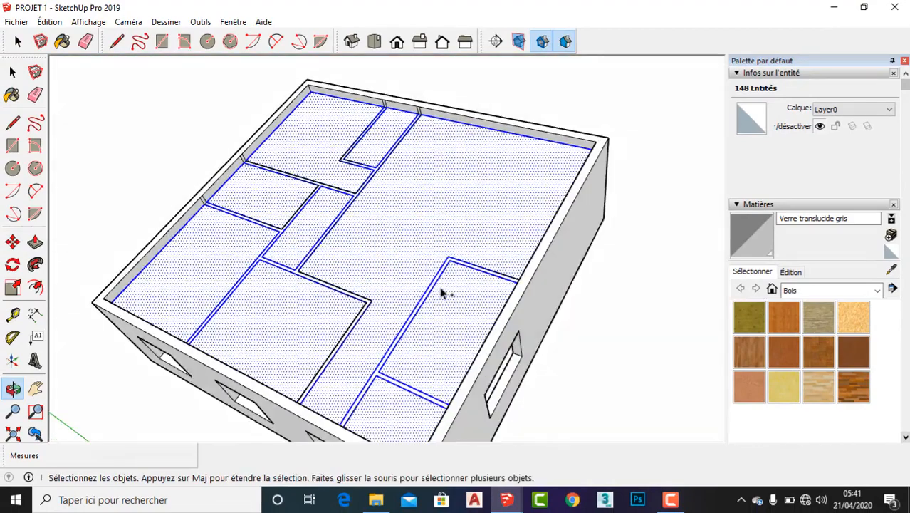
right_click(417, 213)
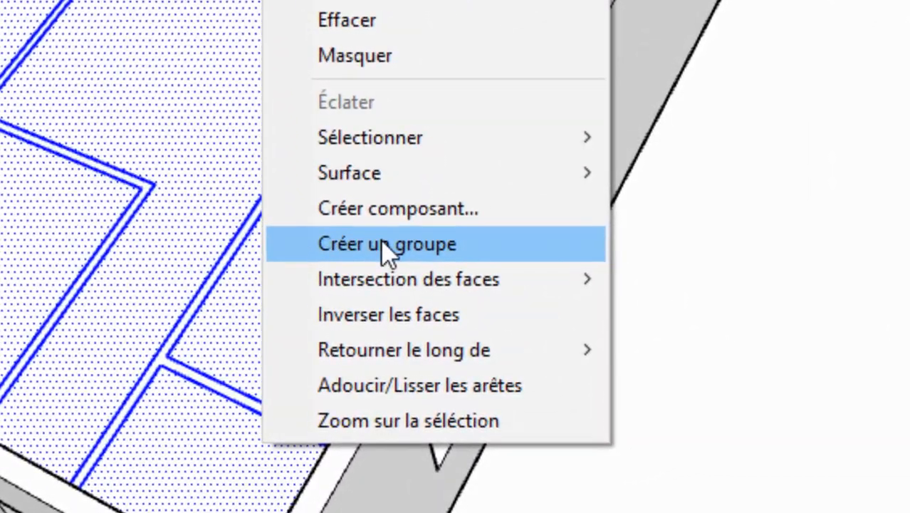
left_click(422, 265)
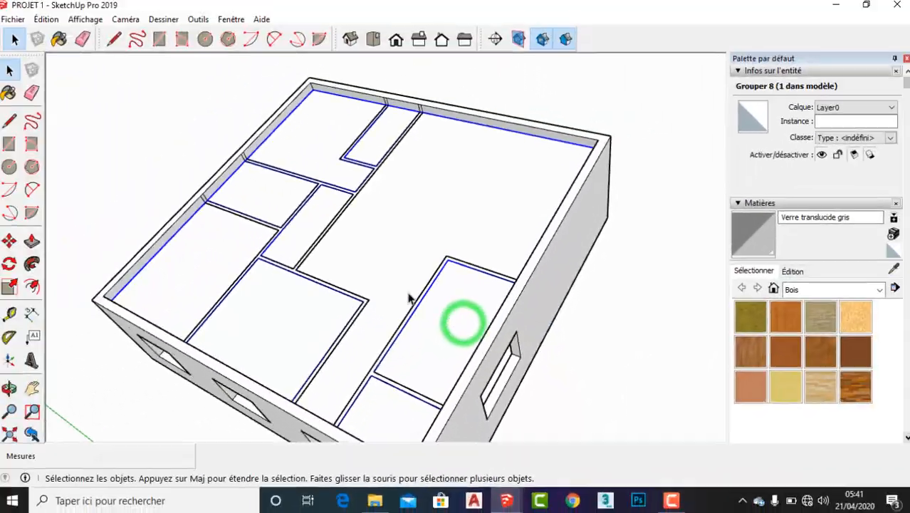
- Clear the selection and inspect the grouped ceilings between the walls from close up and from above
scroll(411, 298, "down", 3)
middle_click_drag(420, 292, 349, 186)
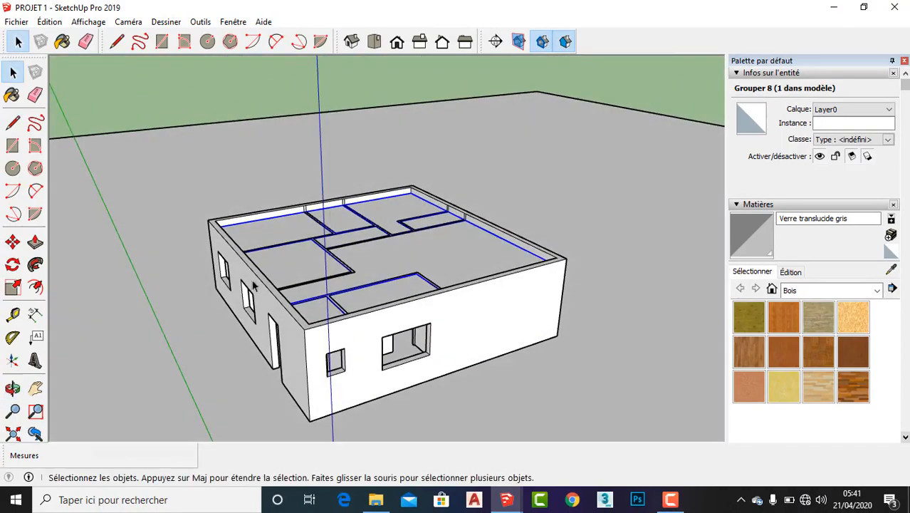
left_click(198, 313)
left_click(211, 113)
scroll(278, 185, "up", 3)
scroll(383, 254, "up", 3)
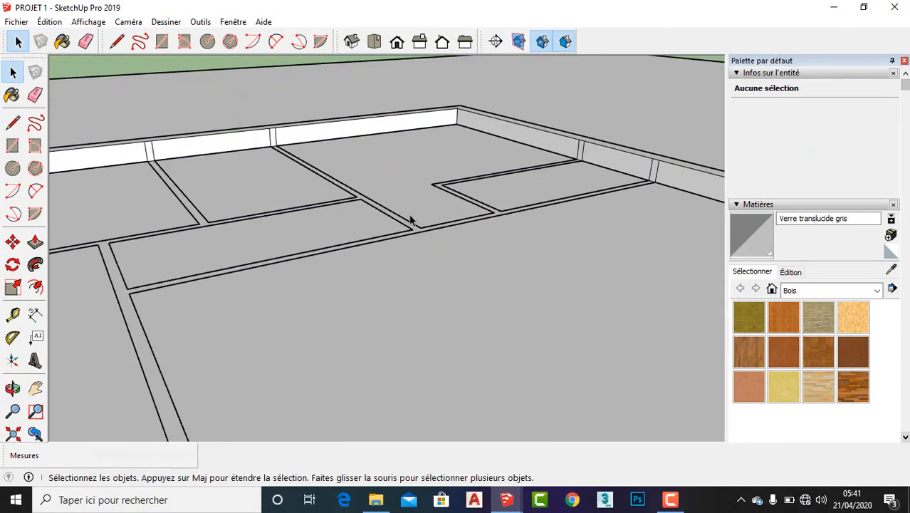
scroll(355, 331, "up", 4)
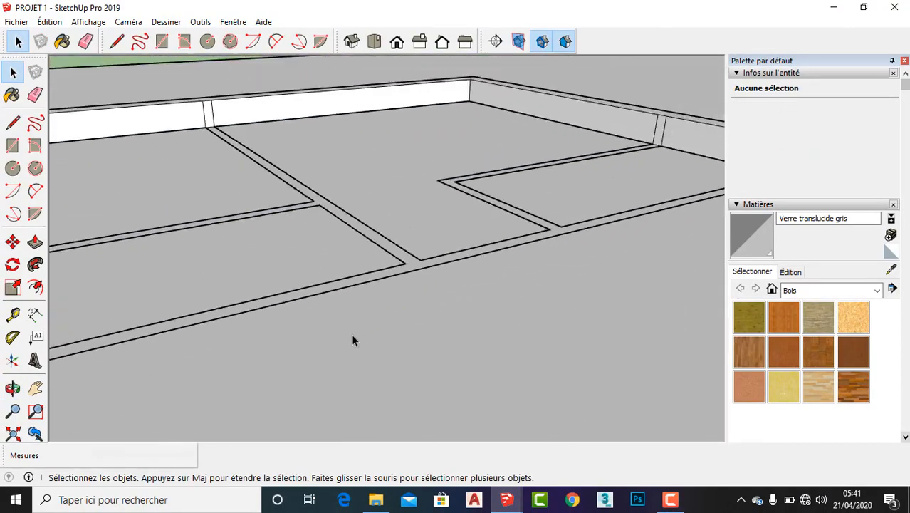
scroll(353, 340, "down", 6)
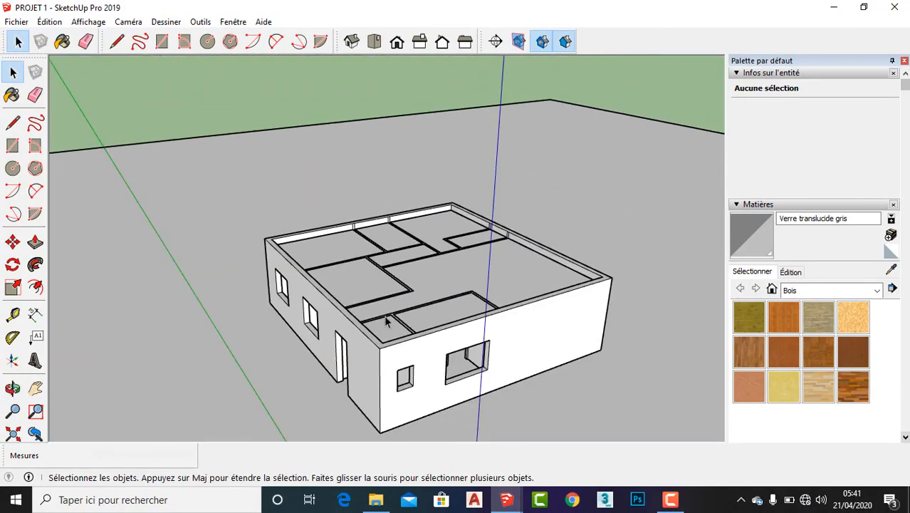
mouse_move(471, 225)
middle_mouse_down()
mouse_move(551, 229)
mouse_move(721, 428)
mouse_move(456, 222)
middle_mouse_up()
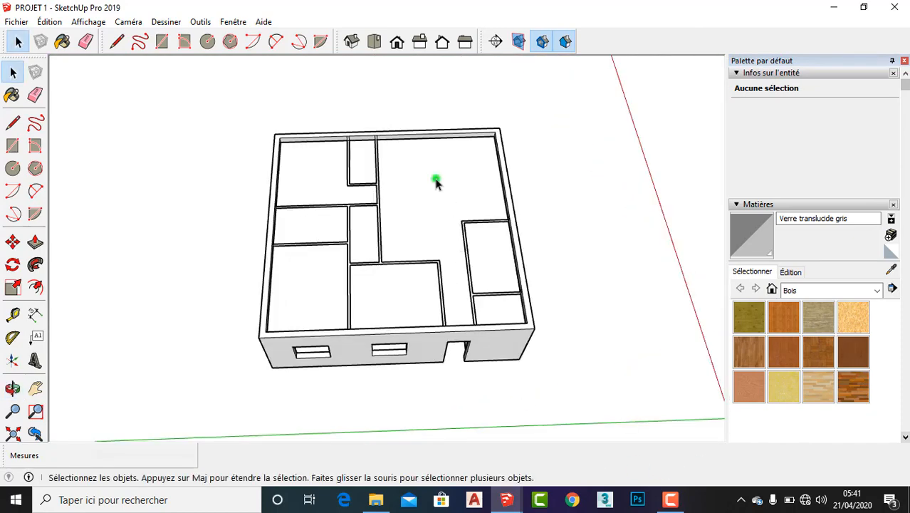
- Move the ceiling group away from the house by about 1313 cm
left_click(392, 203)
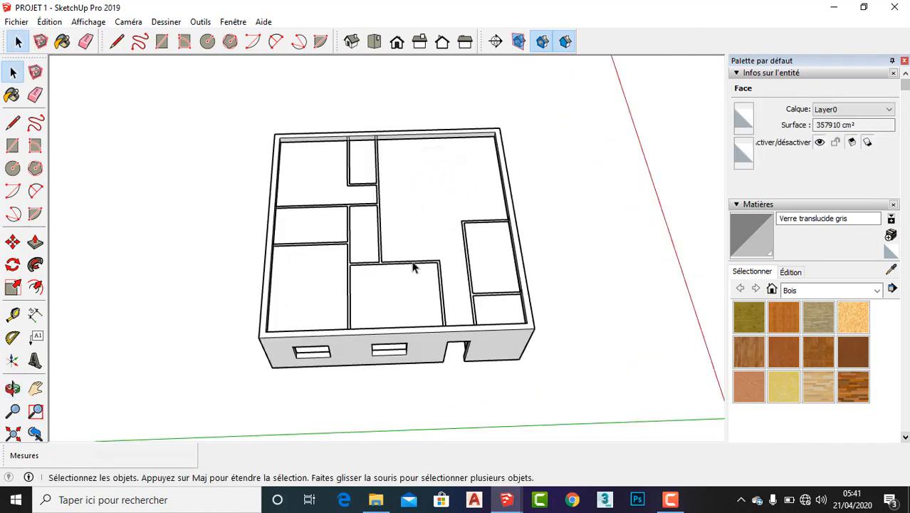
key("m")
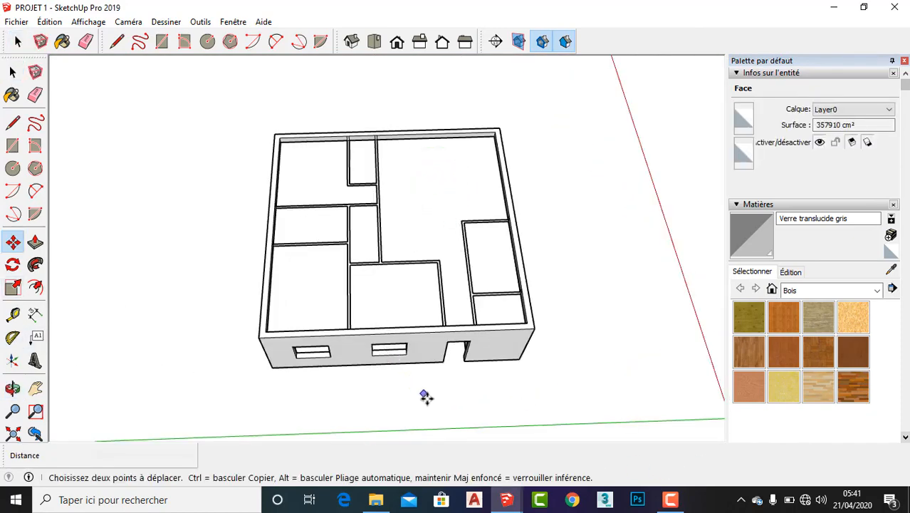
left_click(426, 396)
key("Escape")
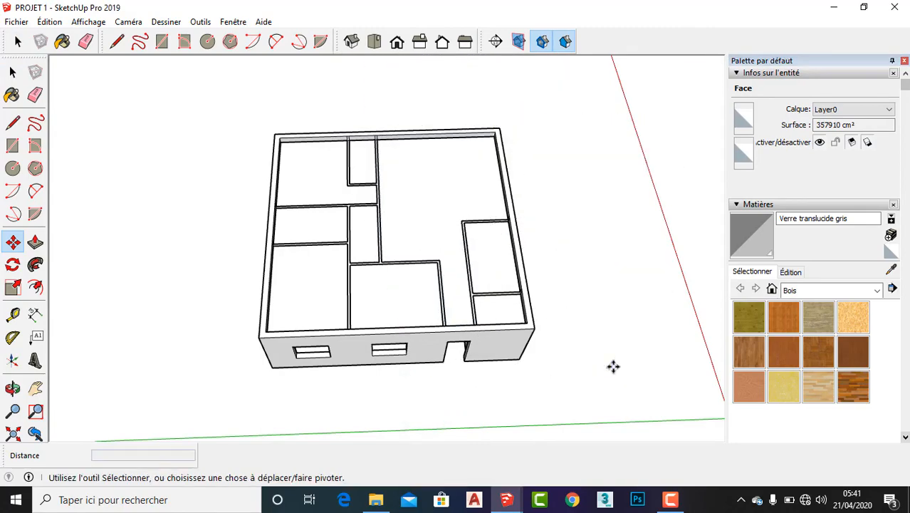
left_click(415, 244)
left_click(269, 61)
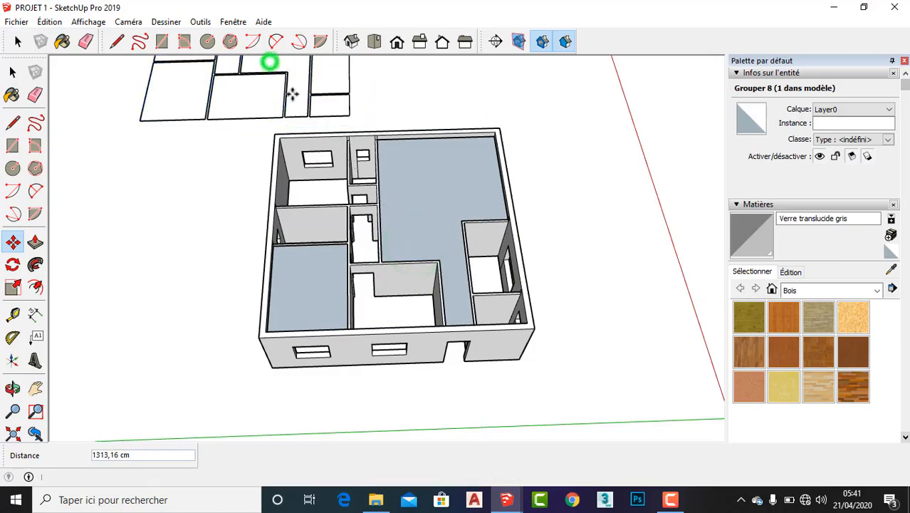
- Examine the opened house and the displaced ceiling group from several sides for ceiling faces left behind
middle_click_drag(398, 231, 660, 326)
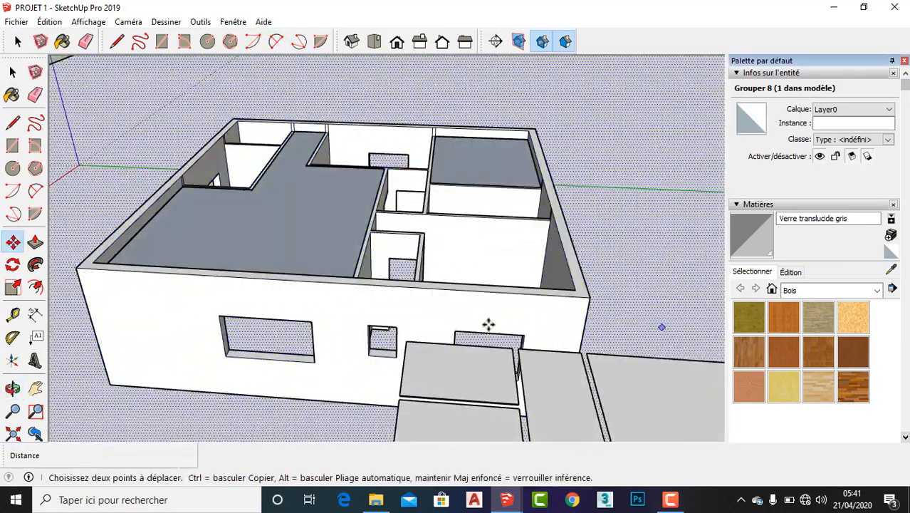
scroll(299, 255, "up", 3)
middle_click_drag(244, 247, 536, 203)
scroll(356, 187, "up", 2)
middle_click_drag(349, 188, 461, 280)
scroll(462, 280, "down", 5)
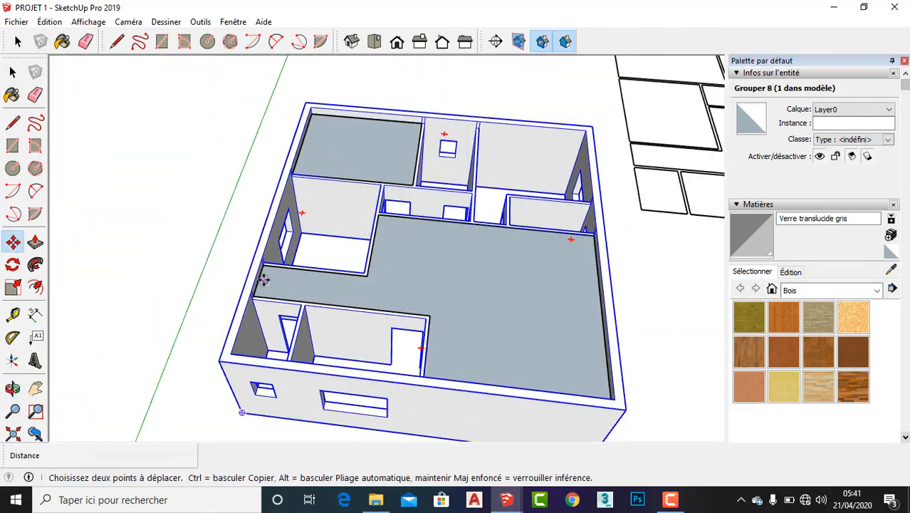
scroll(262, 289, "down", 1)
scroll(267, 299, "down", 2)
middle_click_drag(295, 289, 563, 256)
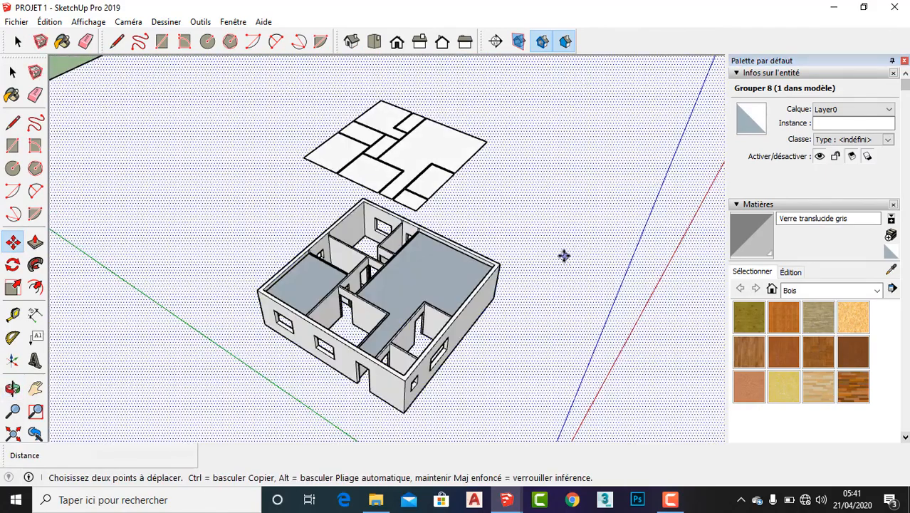
- Undo the move and the grouping of the ceilings
left_click(548, 245)
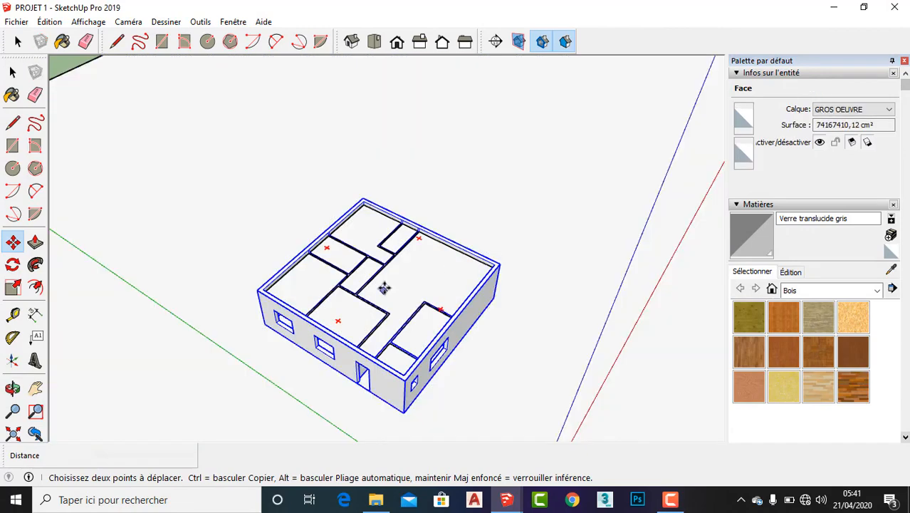
key("space")
left_click(395, 279)
scroll(397, 279, "up", 2)
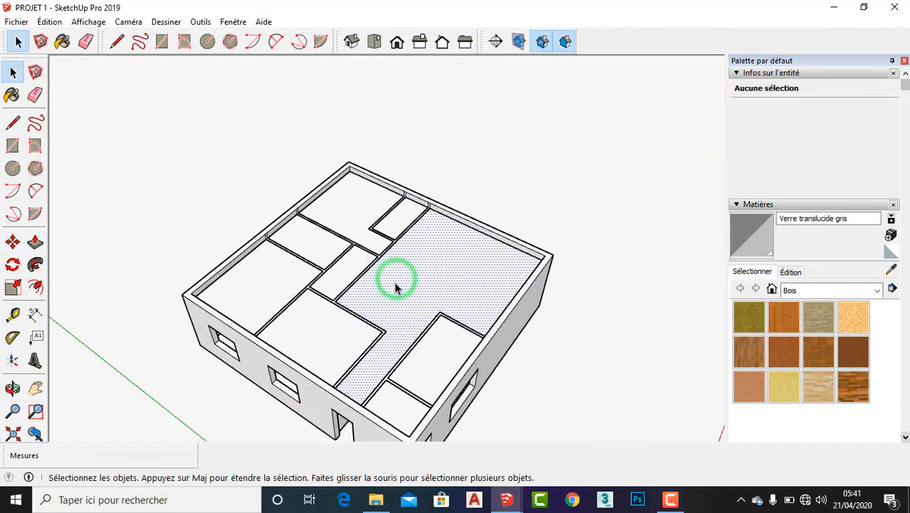
- Check the ceiling faces of the front, side and back rooms one by one by selecting each
left_click(262, 305)
scroll(292, 330, "up", 2)
left_click(305, 326)
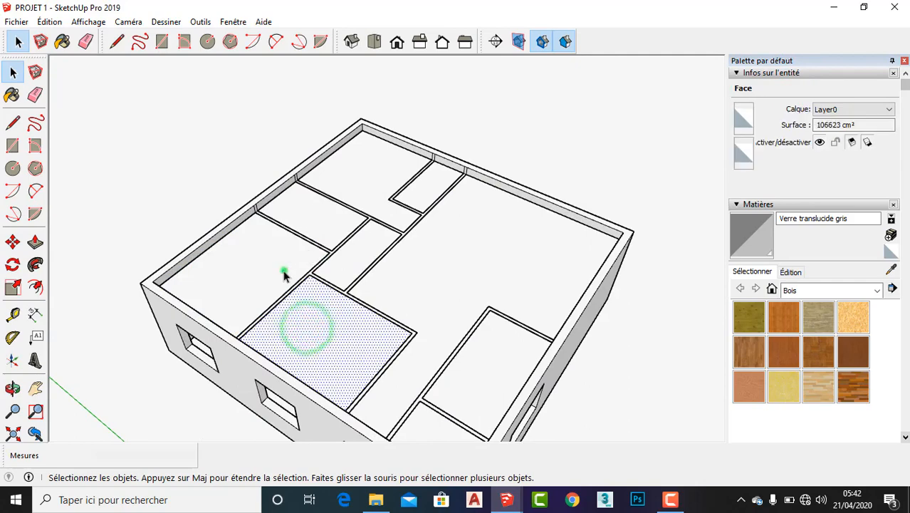
left_click(283, 270)
left_click(329, 221)
left_click(368, 173)
middle_click_drag(370, 228, 366, 205)
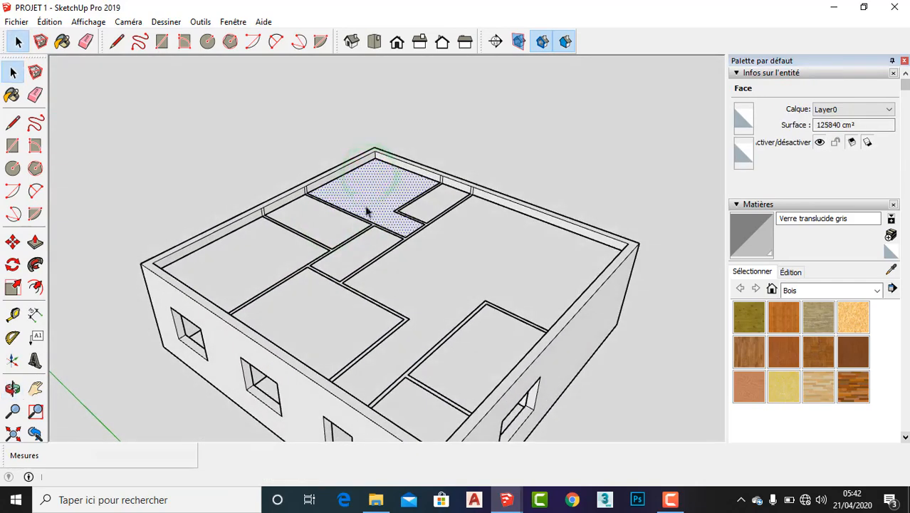
scroll(388, 220, "down", 3)
scroll(390, 223, "down", 2)
scroll(400, 289, "up", 3)
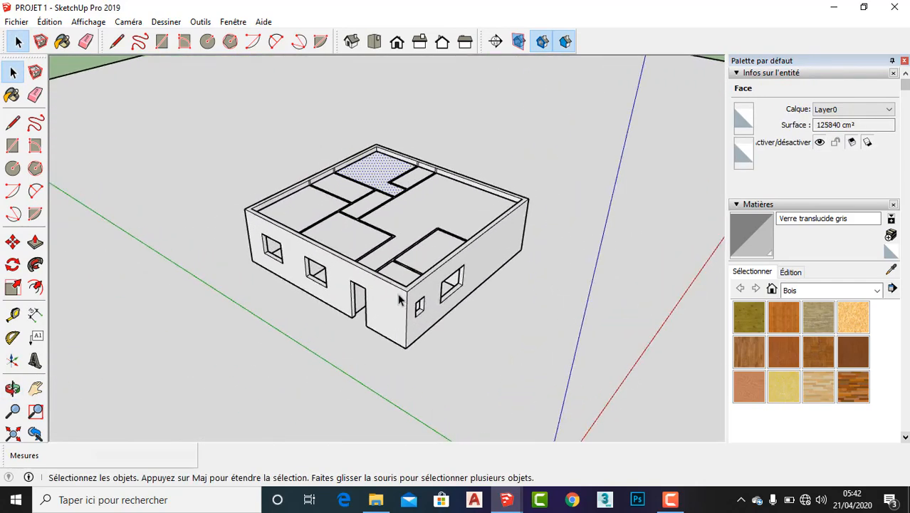
- Group all the room ceiling slabs together, leaving the walls group out of the selection
middle_click_drag(405, 297, 512, 70)
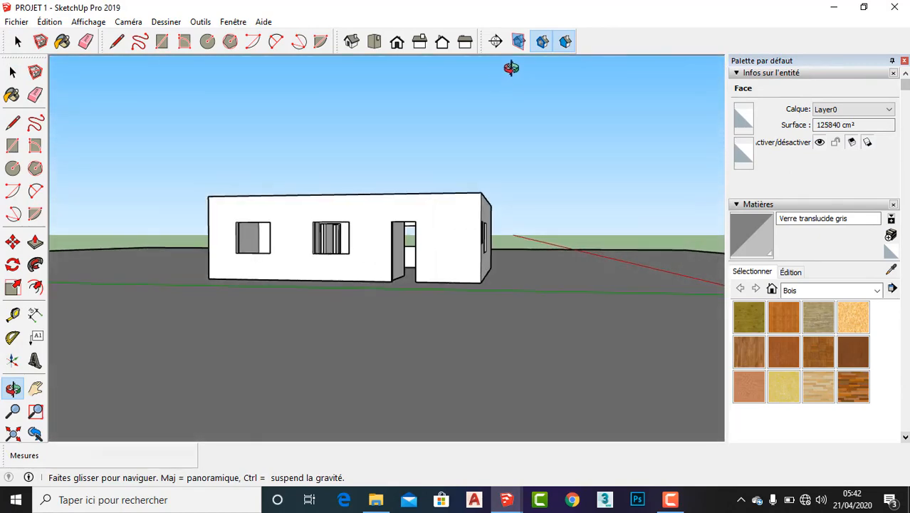
left_click(441, 43)
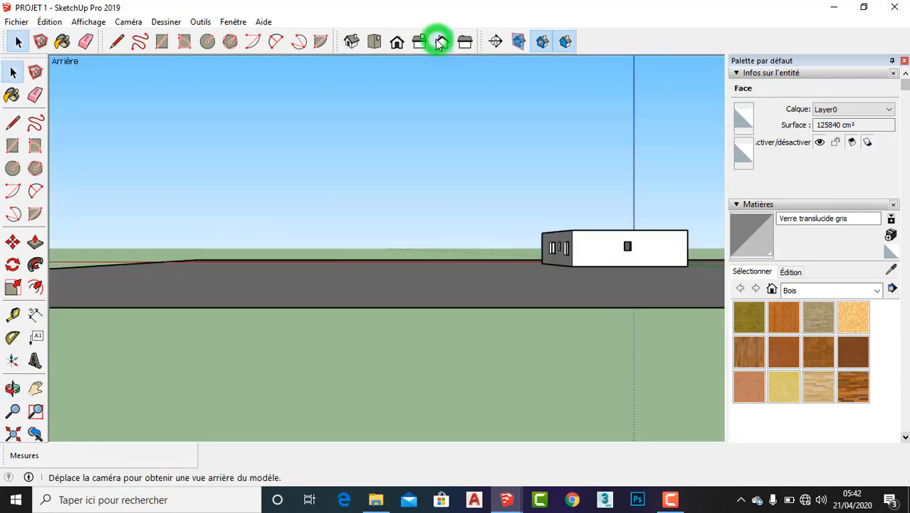
scroll(524, 235, "up", 4)
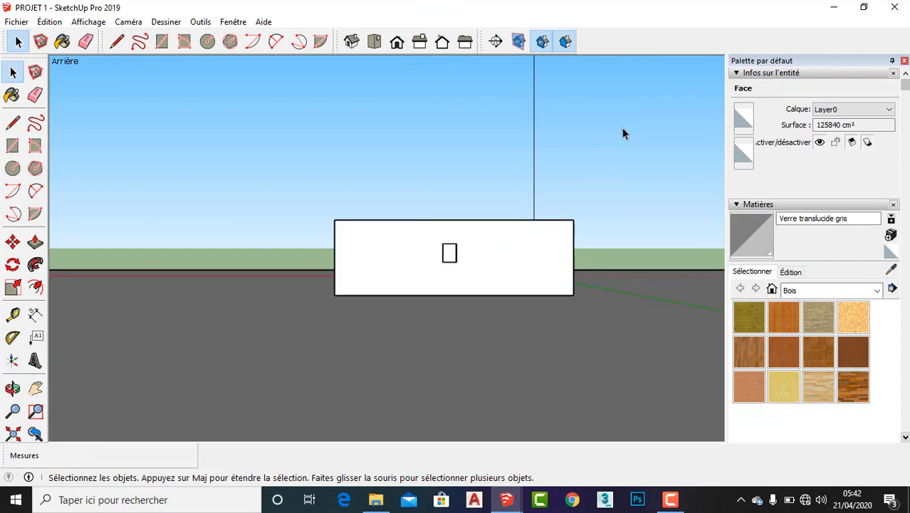
left_click_drag(624, 123, 479, 235)
left_click_drag(308, 253, 309, 253)
middle_click_drag(383, 225, 178, 319)
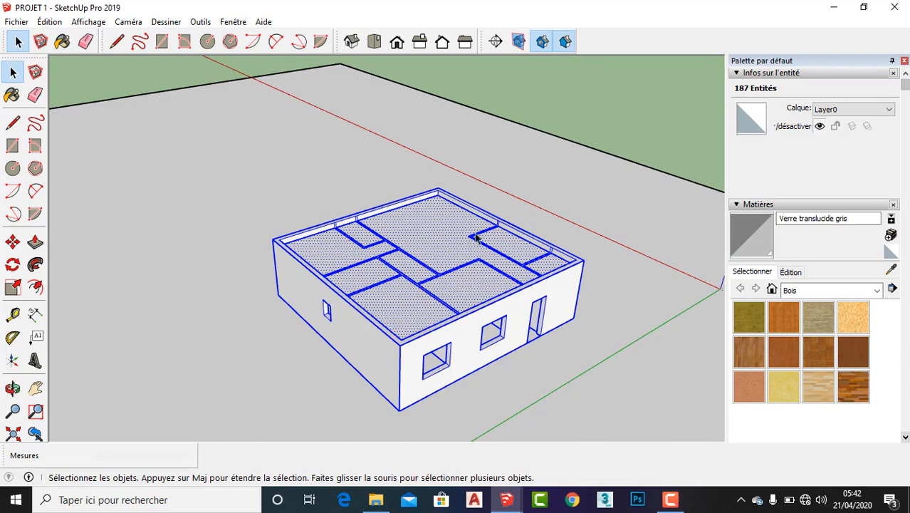
key("shift")
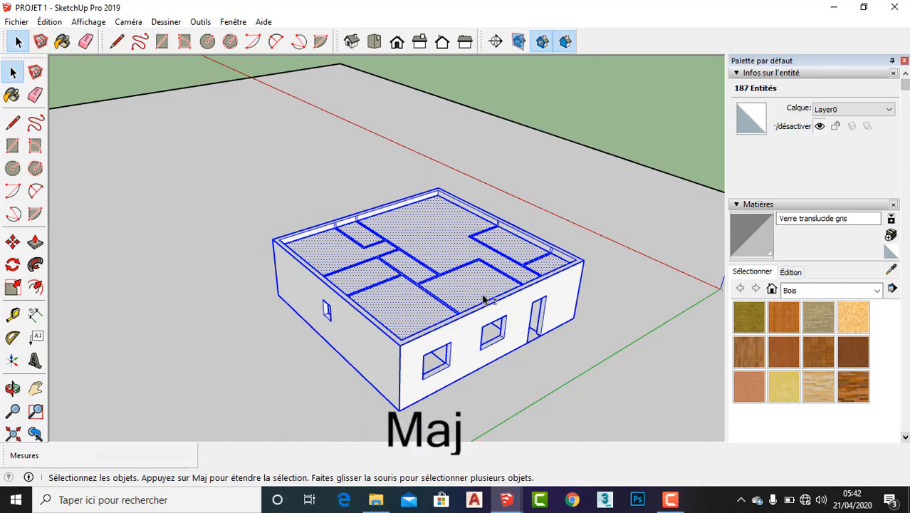
left_click(469, 353, "shift")
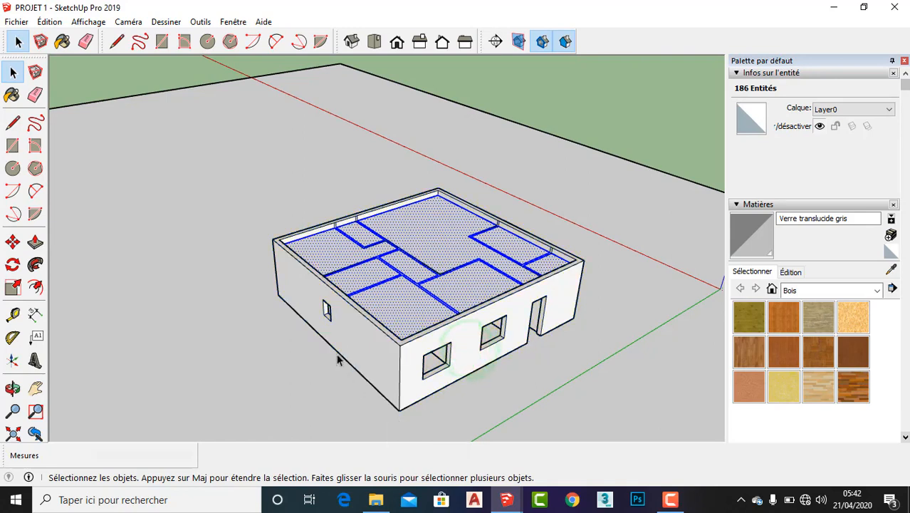
right_click(430, 232)
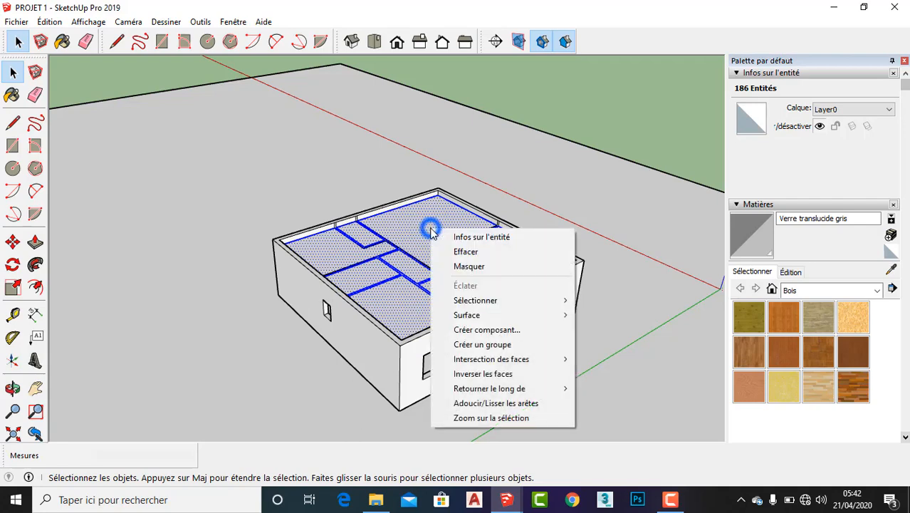
left_click(476, 346)
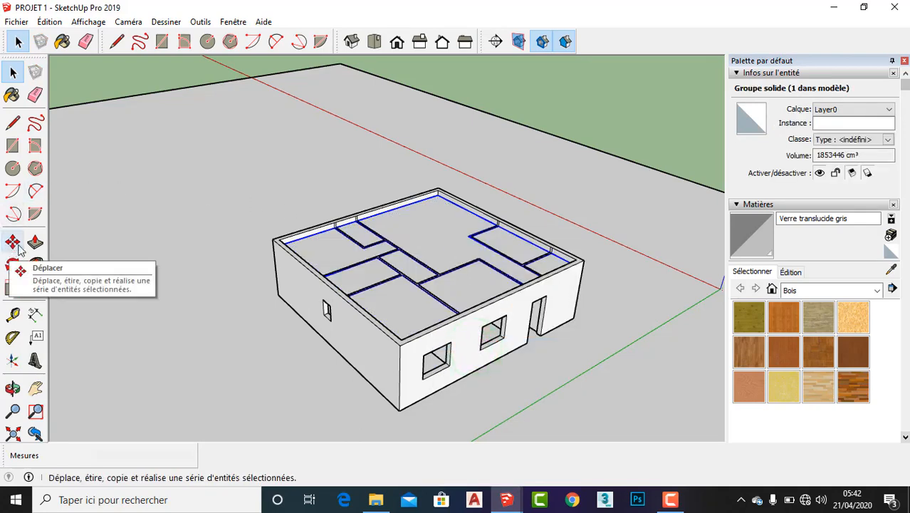
- Move the ceiling group off the house to check the rooms beneath, and return it to its place
key("m")
left_click(283, 365)
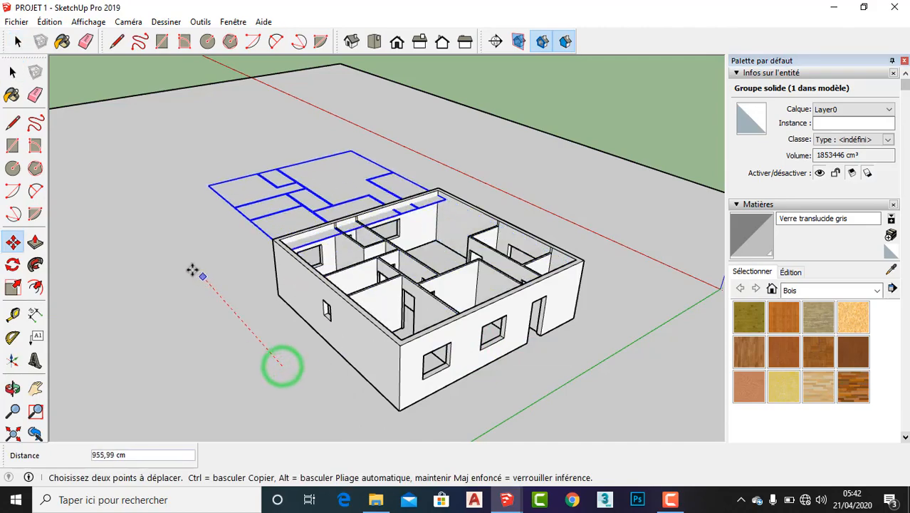
middle_click_drag(119, 198, 527, 257)
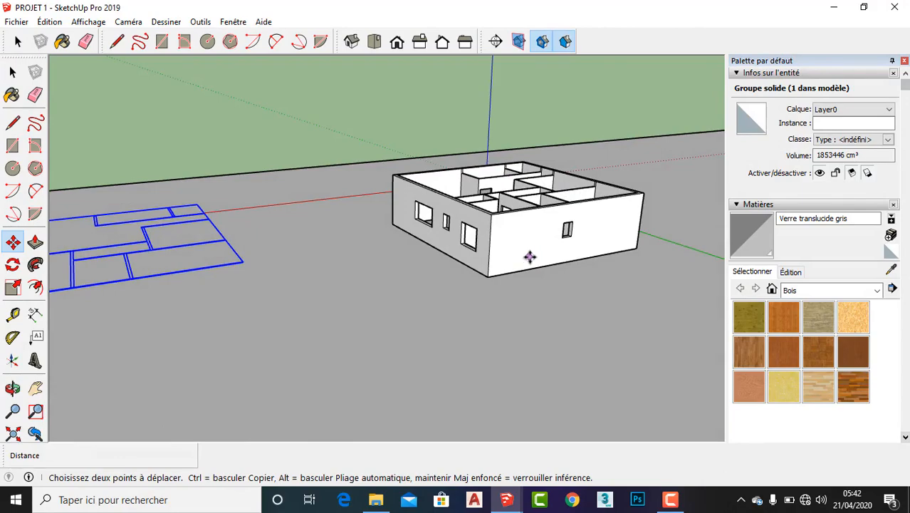
left_click(529, 257)
- Deselect the ceiling group and examine the house with its ceilings in place from above and several sides
scroll(544, 176, "up", 5)
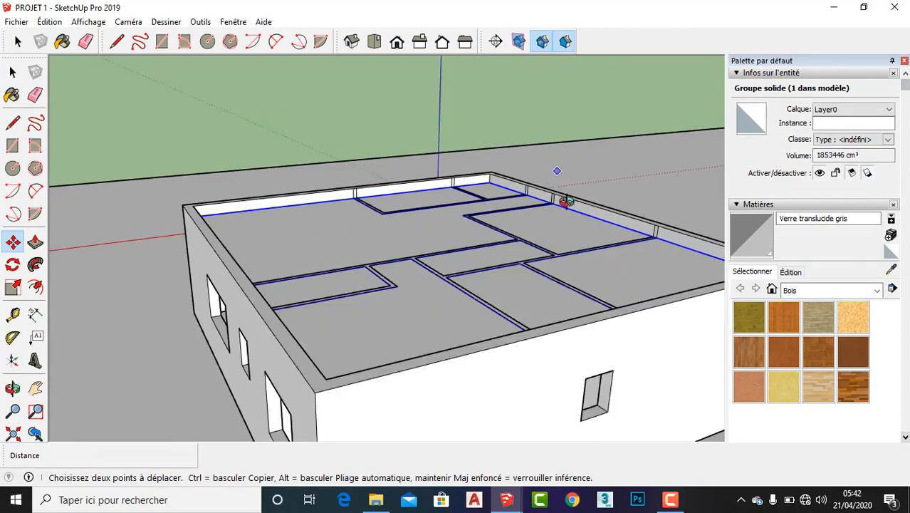
middle_click_drag(565, 200, 665, 367)
left_click(12, 72)
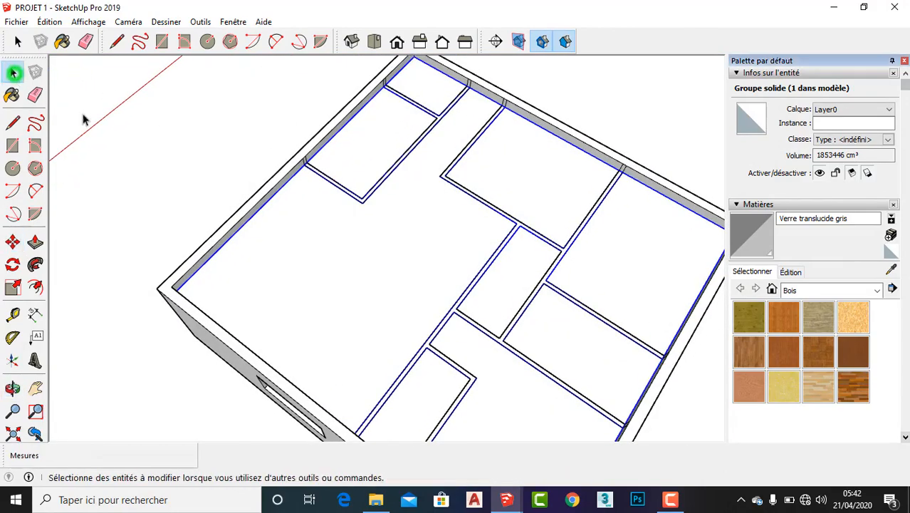
scroll(474, 197, "down", 6)
left_click(172, 118)
scroll(463, 201, "up", 3)
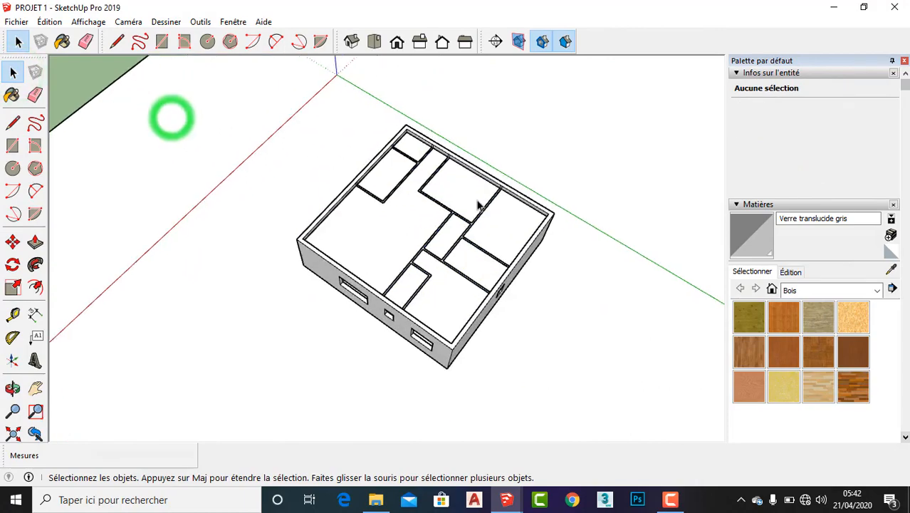
middle_click_drag(480, 203, 501, 190)
scroll(456, 223, "up", 2)
middle_click_drag(457, 222, 584, 145)
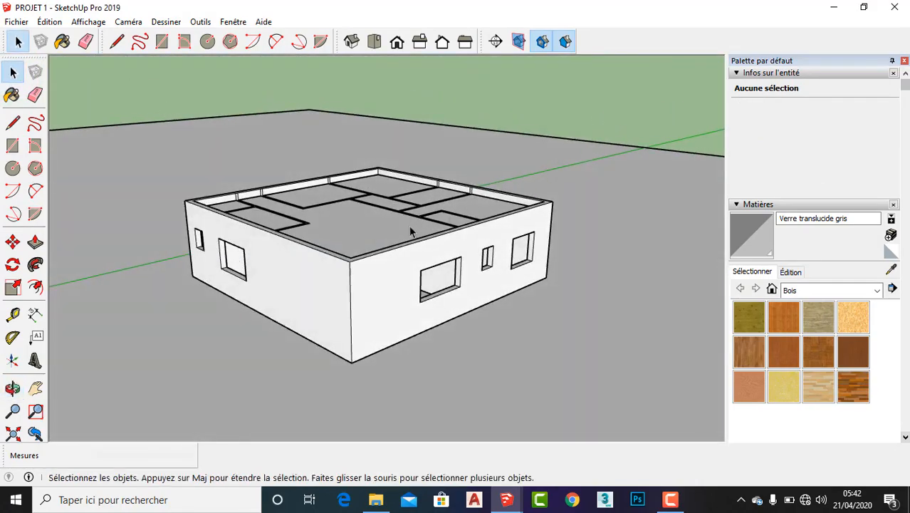
middle_click_drag(411, 231, 753, 332)
scroll(370, 292, "down", 2)
- Draw a 2000 × 3000 cm rectangle on the ground across the green axis, outside the edge of the large white terrain
scroll(404, 296, "down", 10)
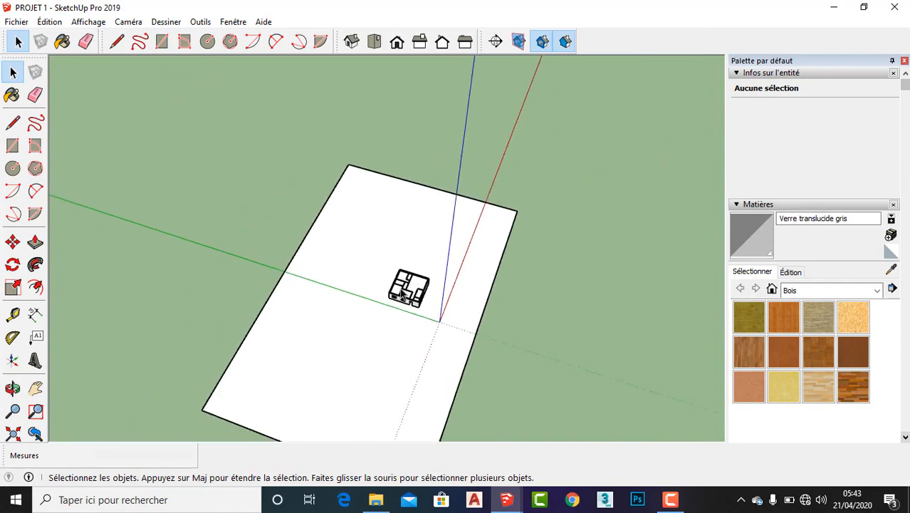
scroll(398, 294, "up", 3)
scroll(411, 286, "down", 5)
scroll(394, 274, "up", 4)
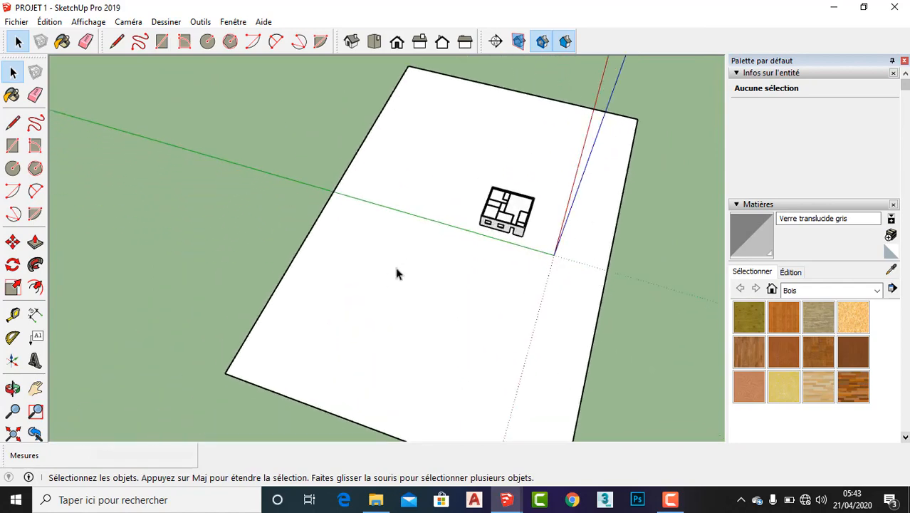
scroll(396, 274, "down", 3)
left_click(12, 146)
scroll(254, 203, "up", 3)
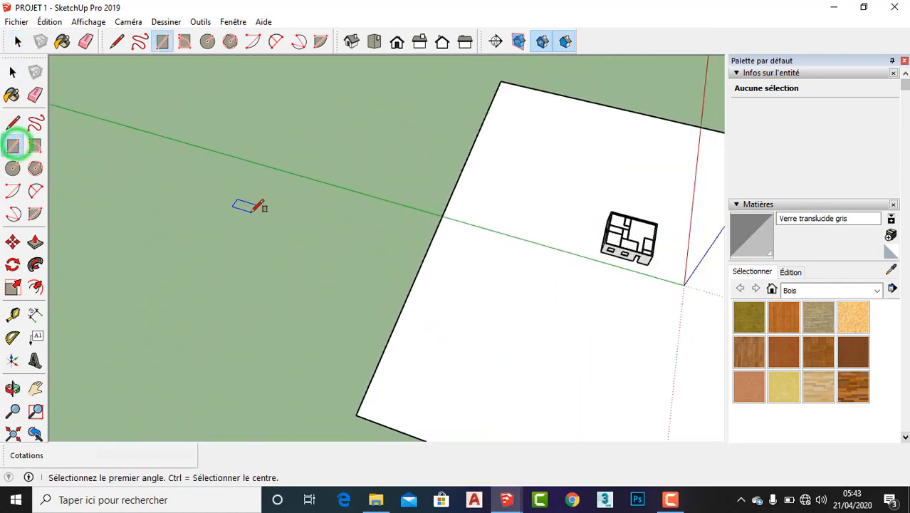
middle_click_drag(254, 203, 483, 274)
scroll(435, 226, "up", 3)
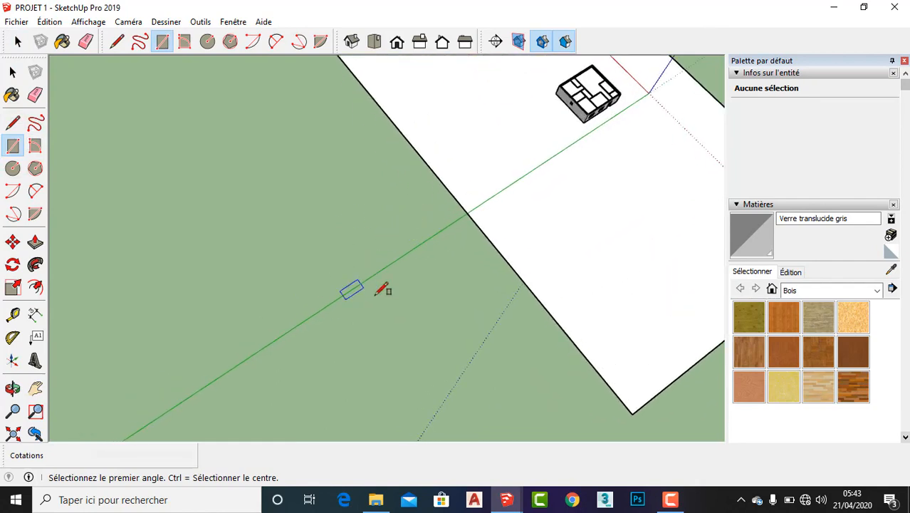
left_click(311, 226)
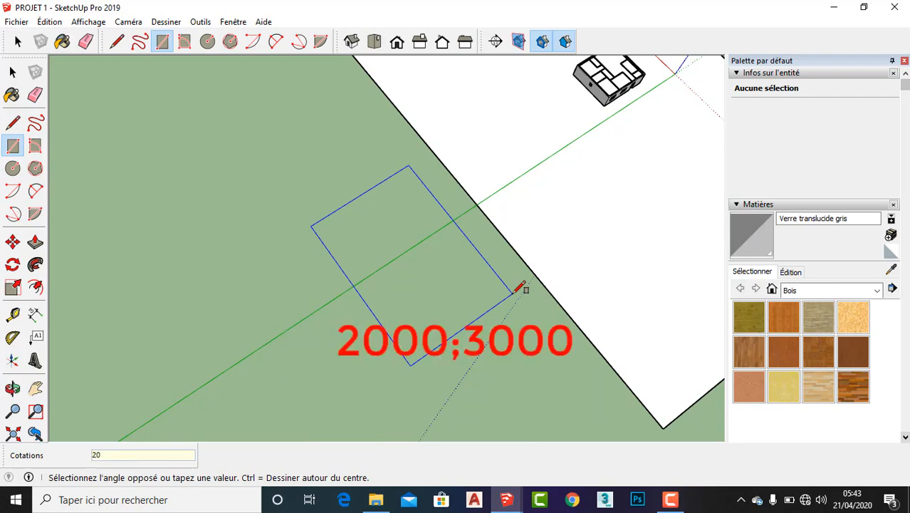
key("shift")
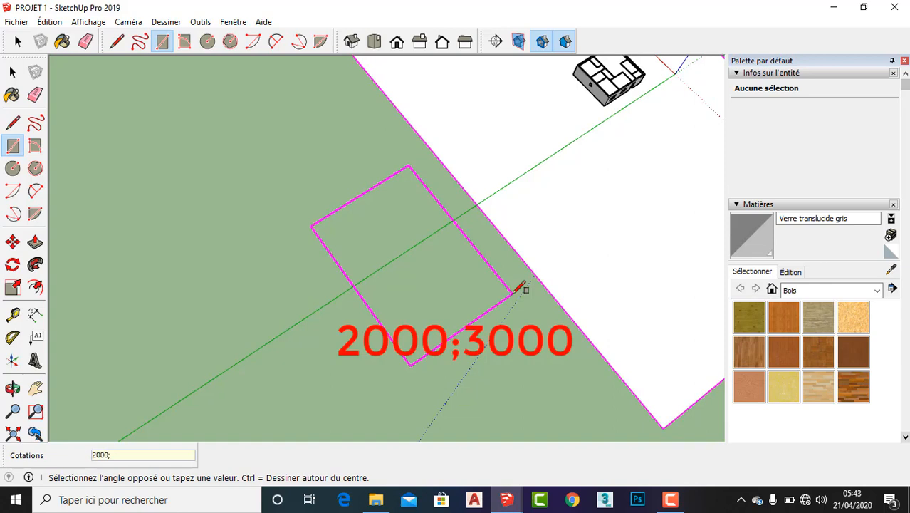
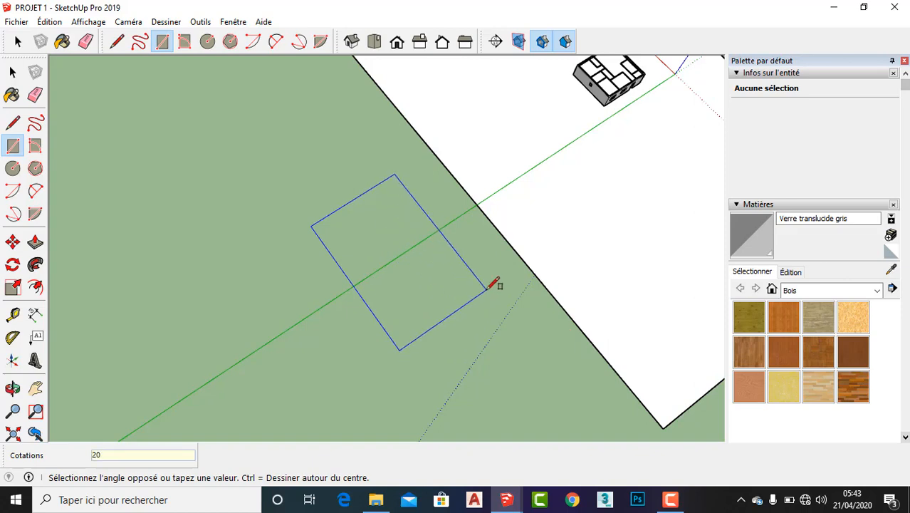
key("shift")
key("Return")
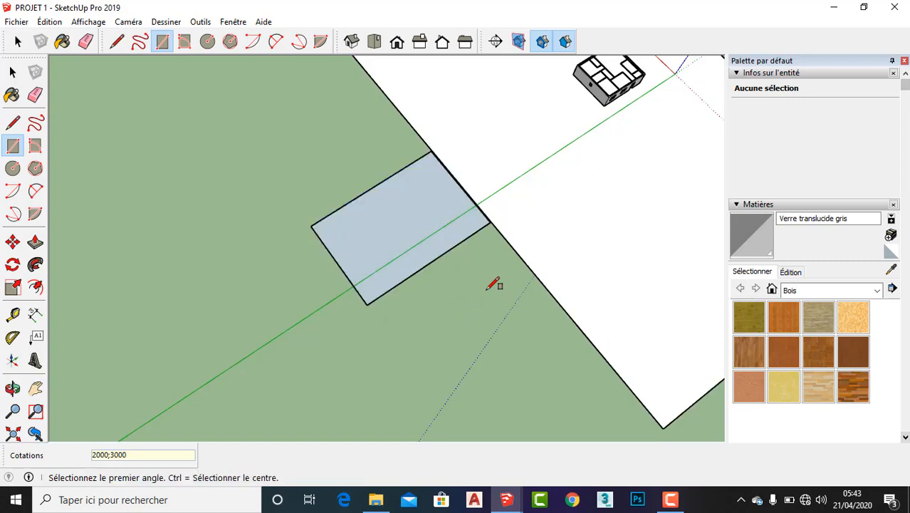
- Make a group from the new rectangle's face and its edges
scroll(487, 290, "up", 1)
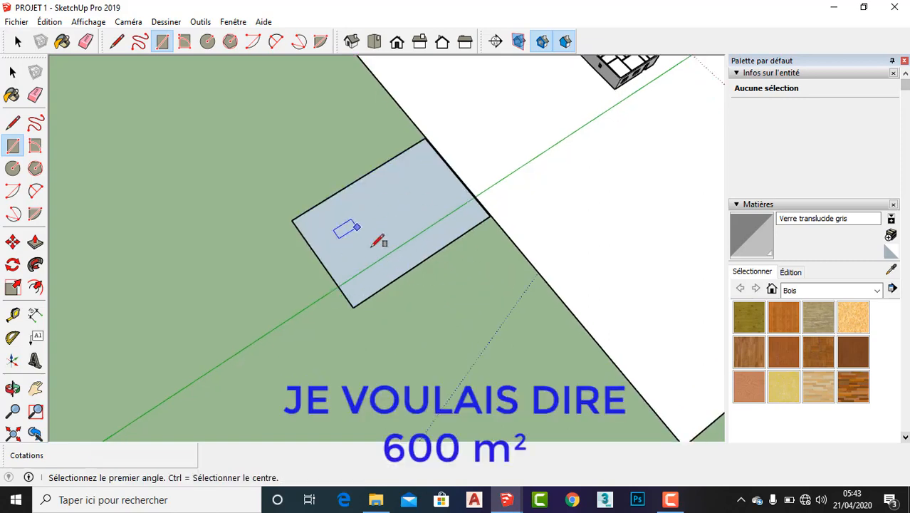
left_click(12, 72)
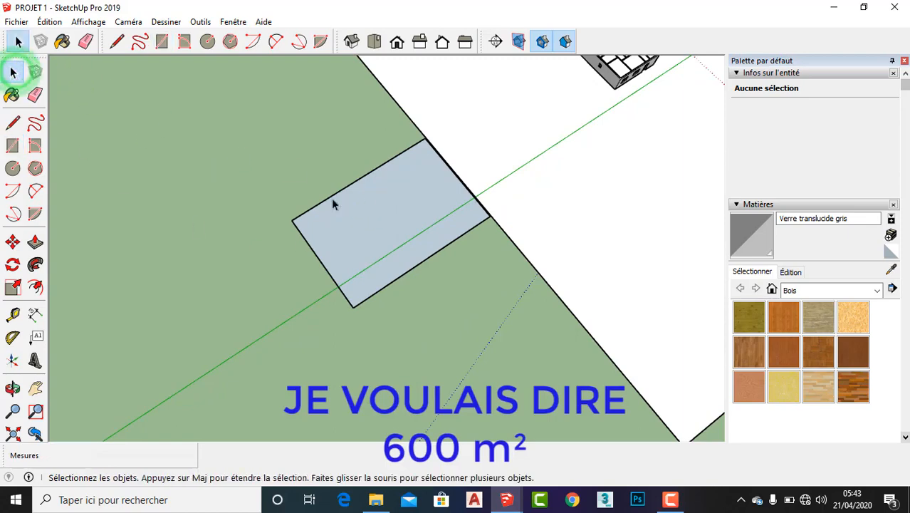
double_click(370, 222)
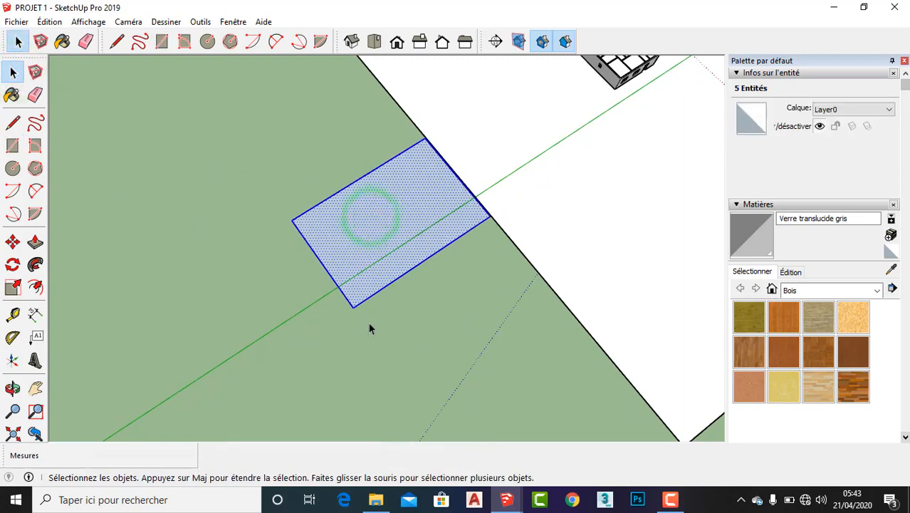
scroll(369, 327, "down", 2)
scroll(417, 279, "up", 2)
middle_click_drag(417, 279, 414, 228)
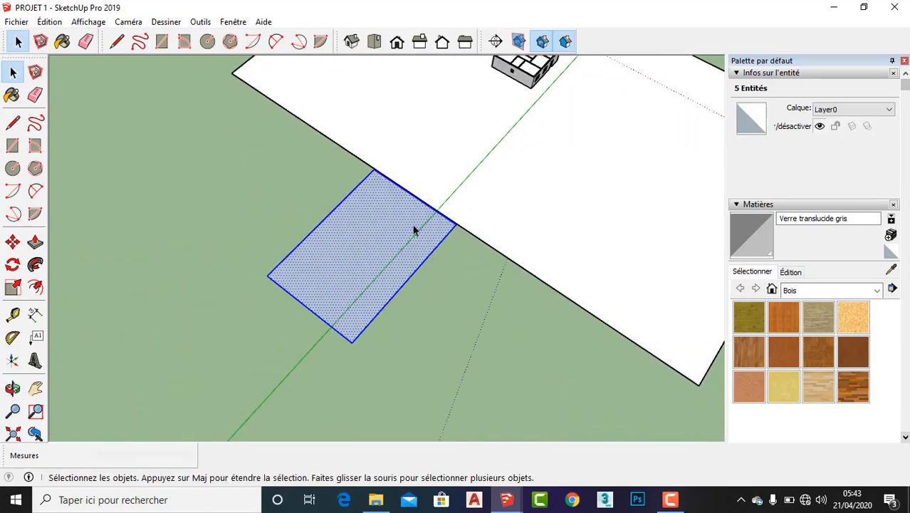
right_click(346, 248)
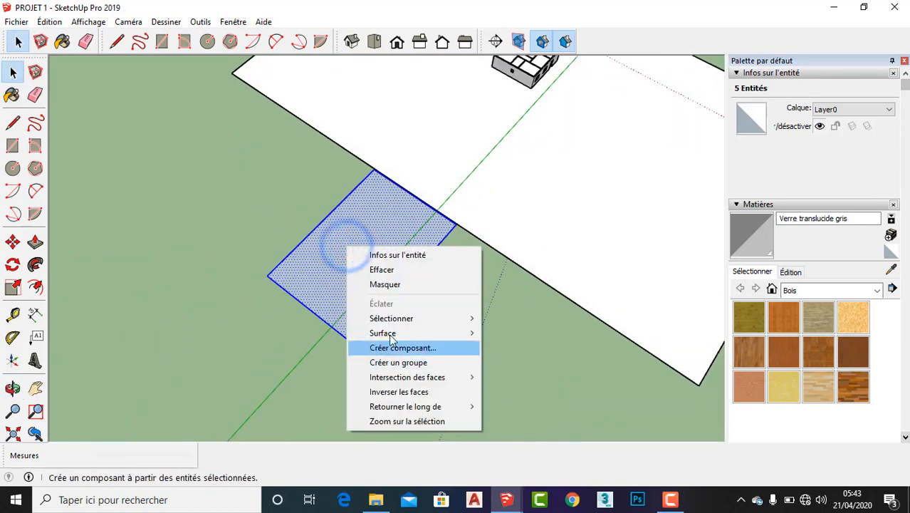
left_click(402, 365)
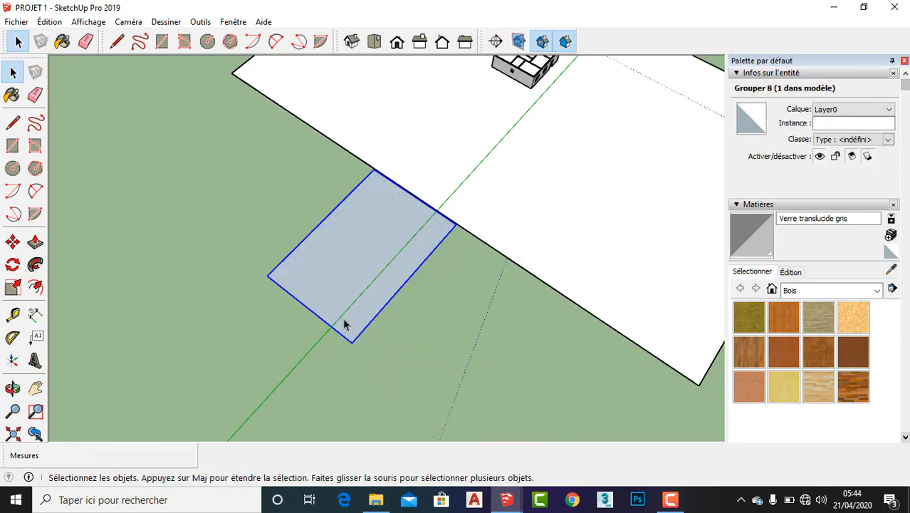
- Rotate the rectangle group 90° about its centre in the ground plane
key("q")
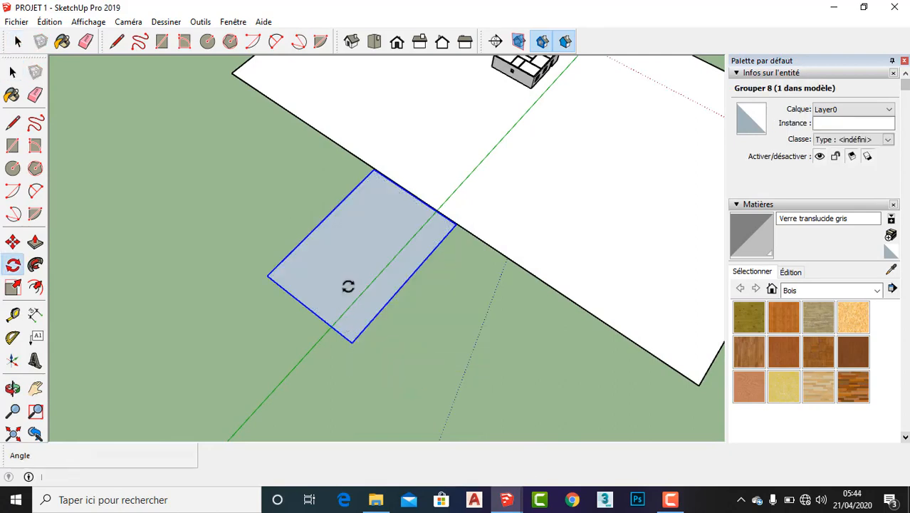
left_click(365, 247)
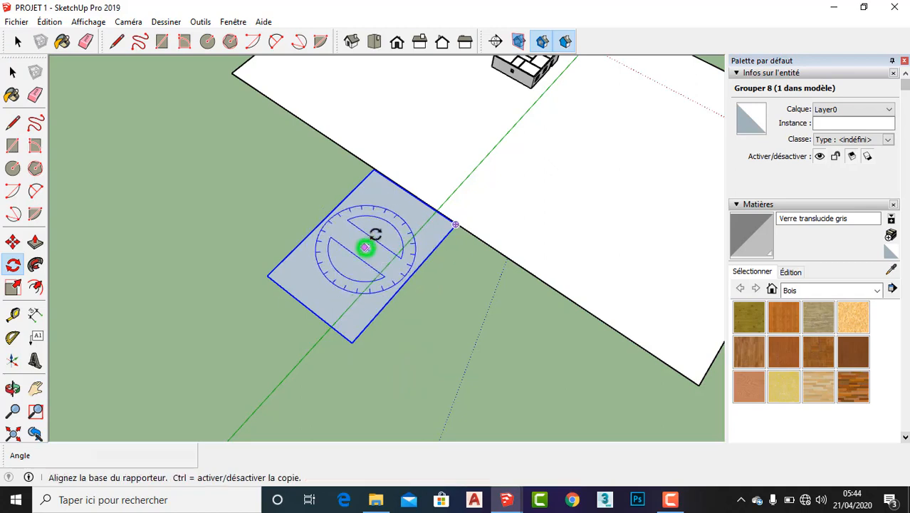
left_click(397, 218)
left_click(425, 291)
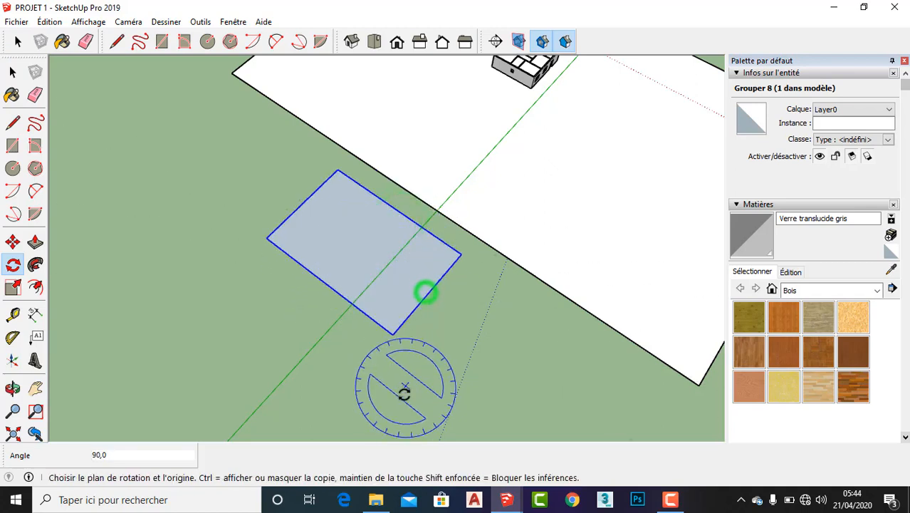
- Move the rectangle group along the green axis from its outer corner so it lies beneath and around the house
key("m")
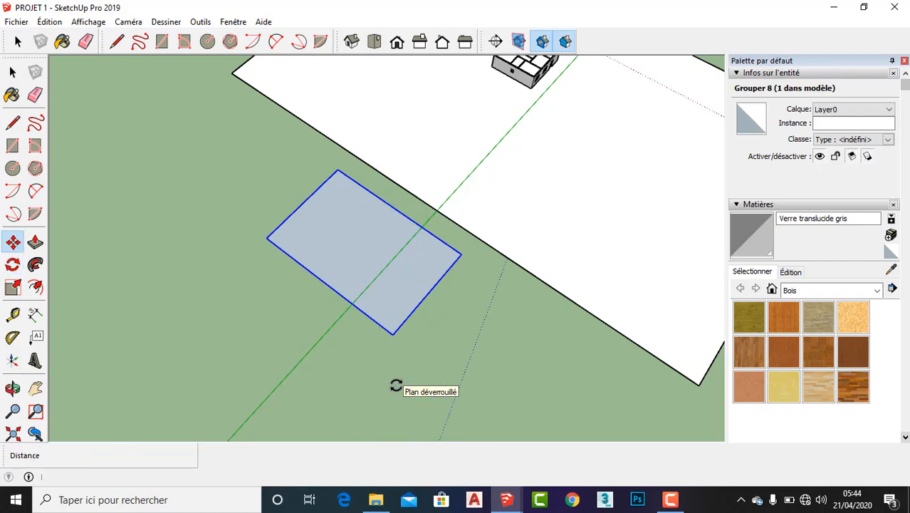
left_click(388, 332)
scroll(482, 219, "down", 3)
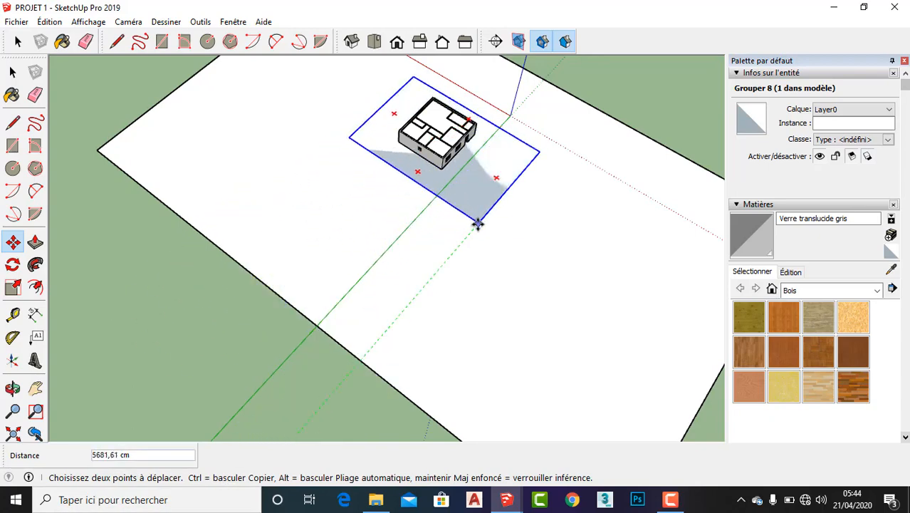
left_click(487, 225)
- Delete the large white terrain's face and edges around the smaller plot
middle_click_drag(436, 311, 227, 324)
key("space")
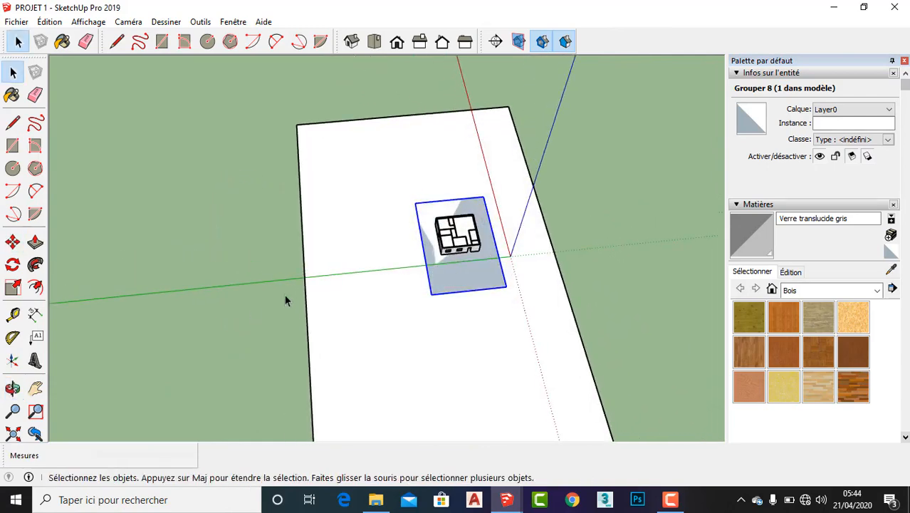
double_click(303, 135)
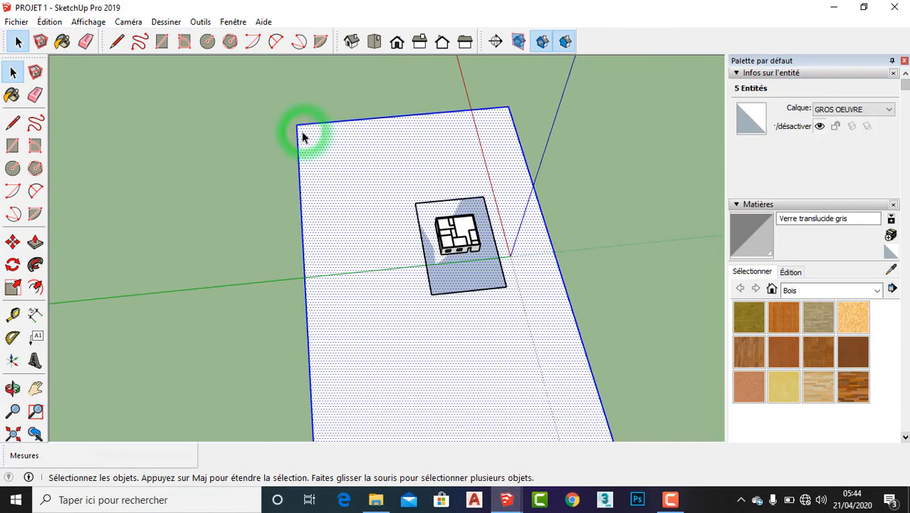
key("Delete")
- Examine the house and its plot from several sides
scroll(459, 211, "up", 4)
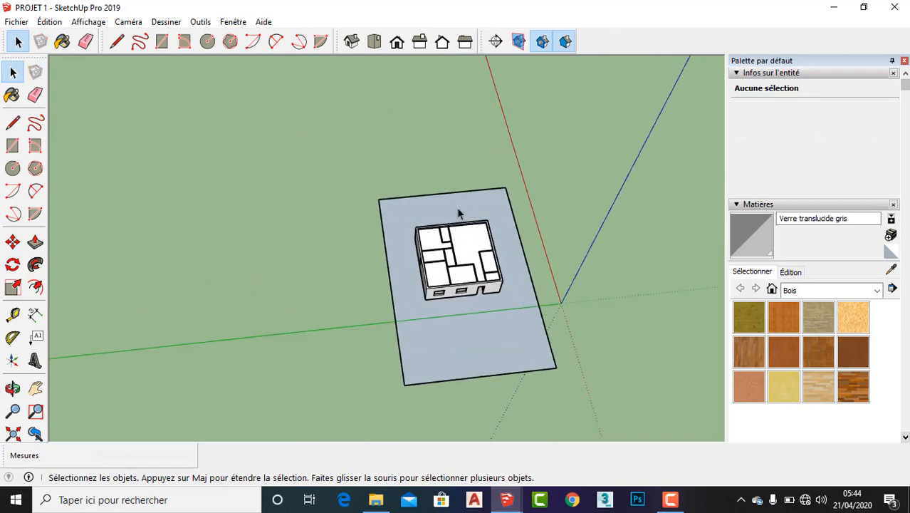
middle_click_drag(461, 265, 413, 190)
scroll(463, 308, "up", 4)
middle_click_drag(459, 309, 117, 286)
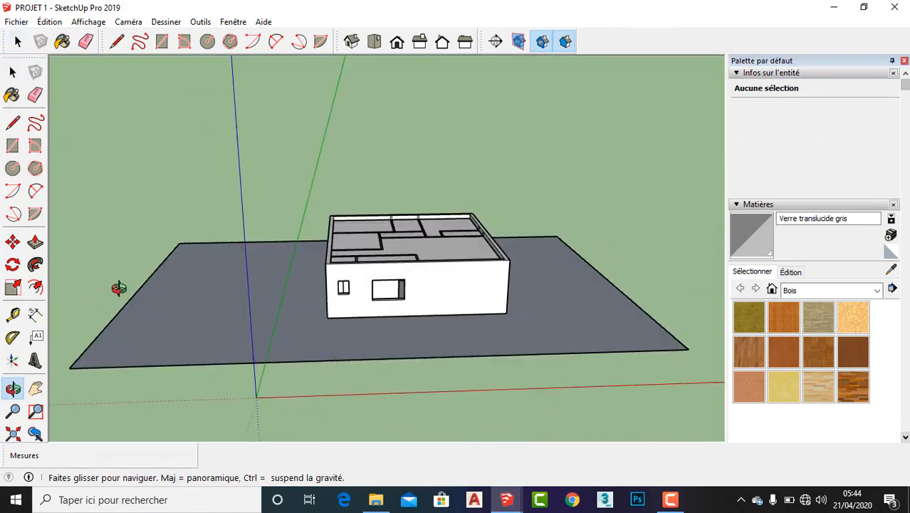
middle_click_drag(351, 331, 478, 246)
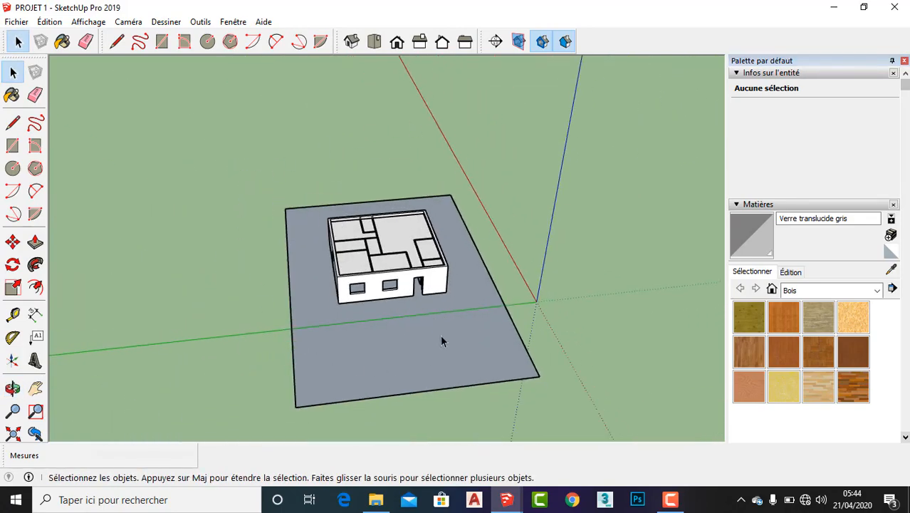
middle_click_drag(391, 341, 363, 293)
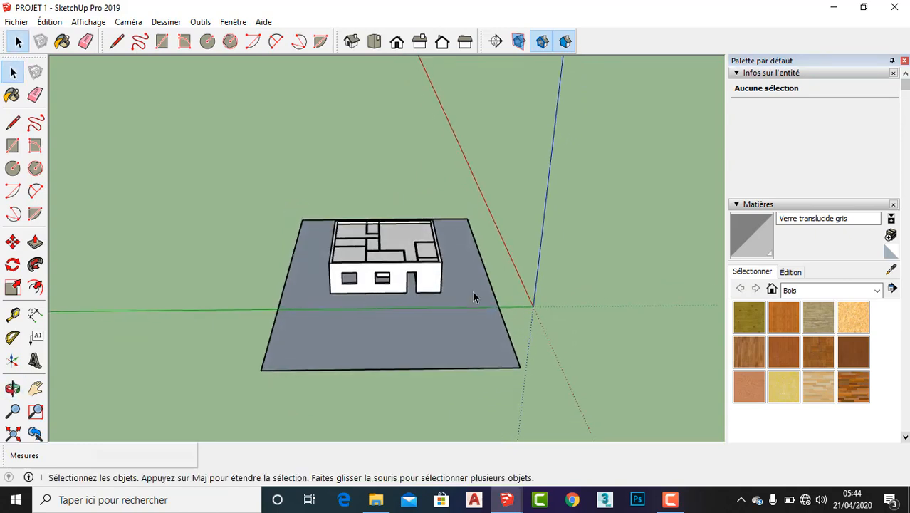
scroll(436, 308, "up", 3)
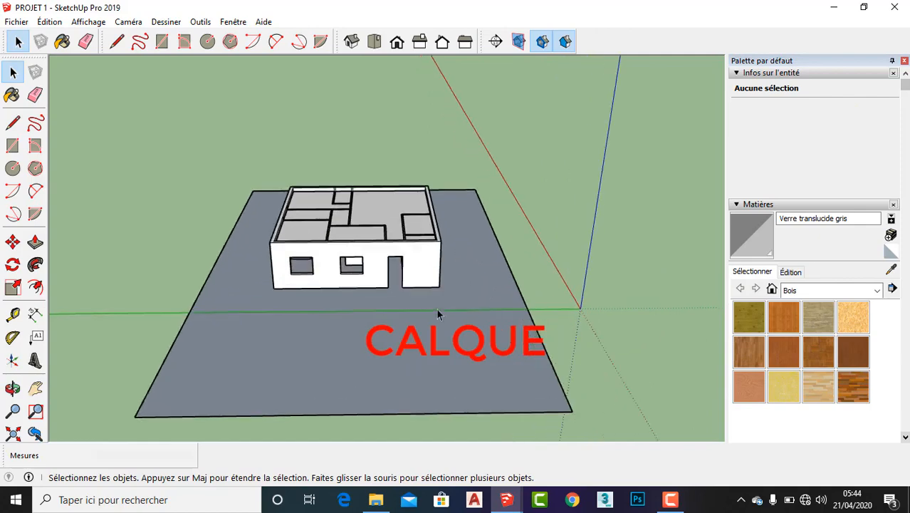
middle_click_drag(435, 307, 514, 260)
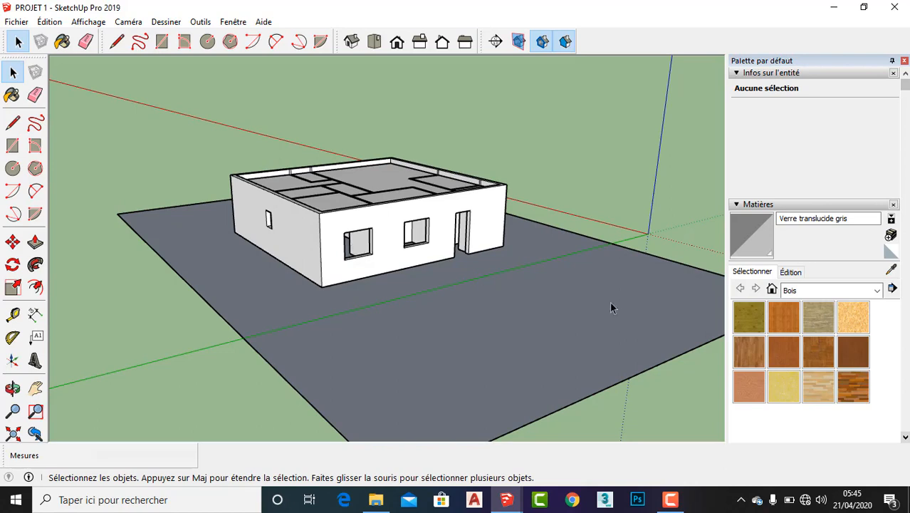
left_click(607, 152)
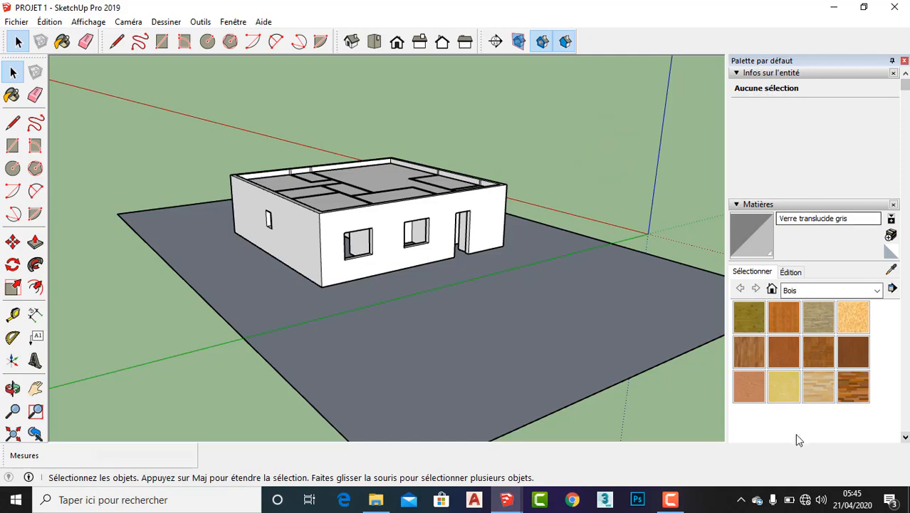
- Collapse the entity info, materials and instructor sections and expand the model's layer list
left_click(742, 75)
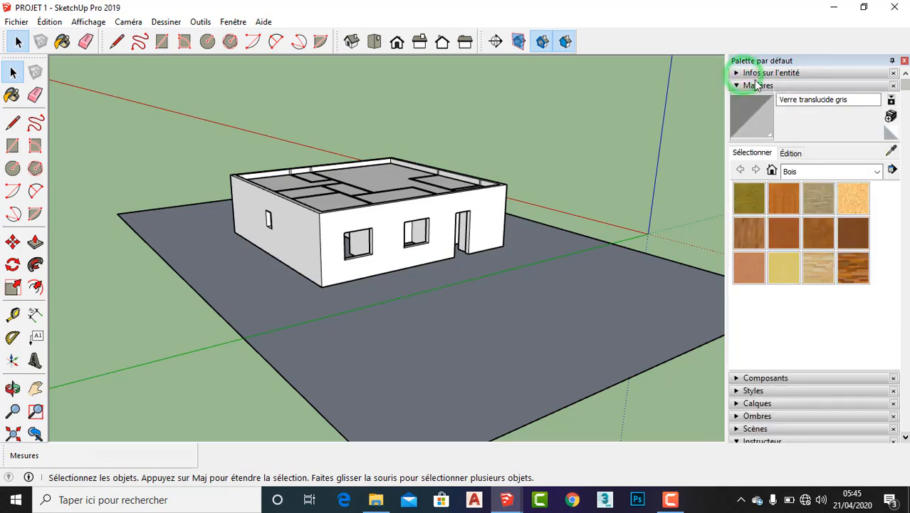
left_click(750, 86)
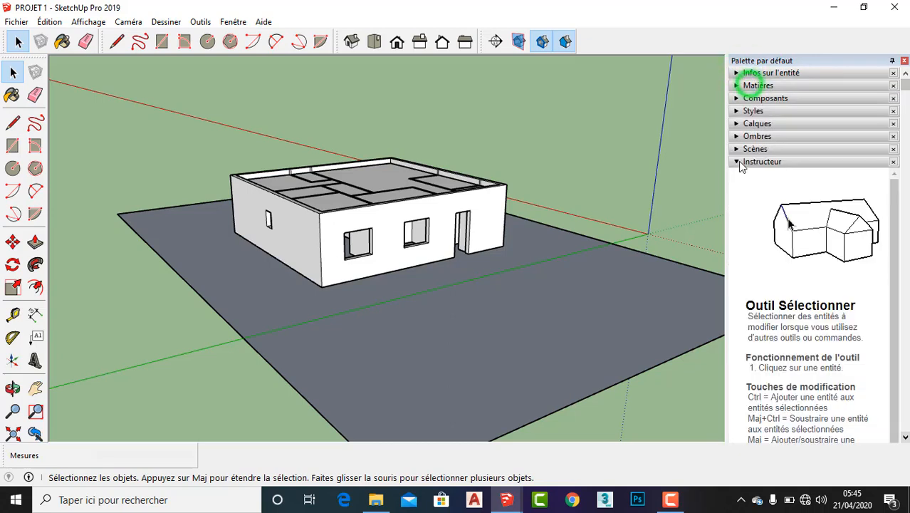
left_click(752, 162)
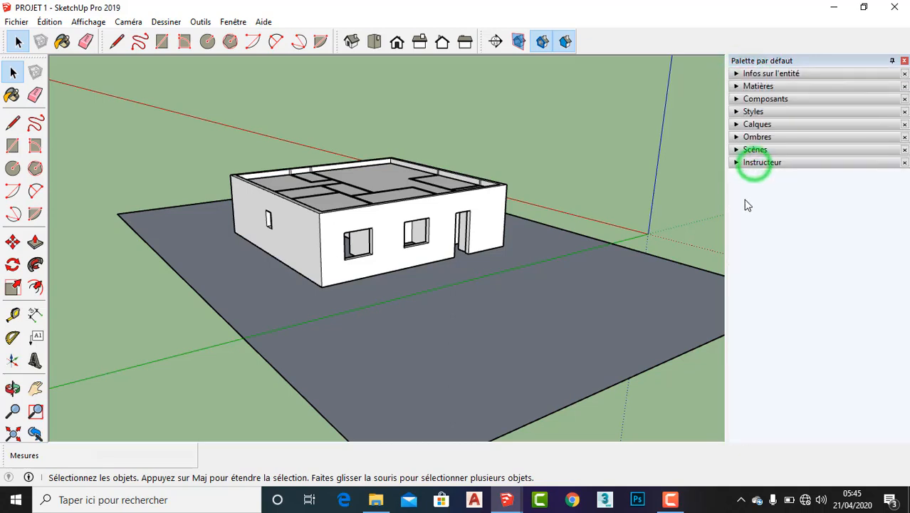
left_click(777, 128)
- Review the model's existing layers and switch the MURS layer's visibility off and back on
scroll(753, 203, "down", 1)
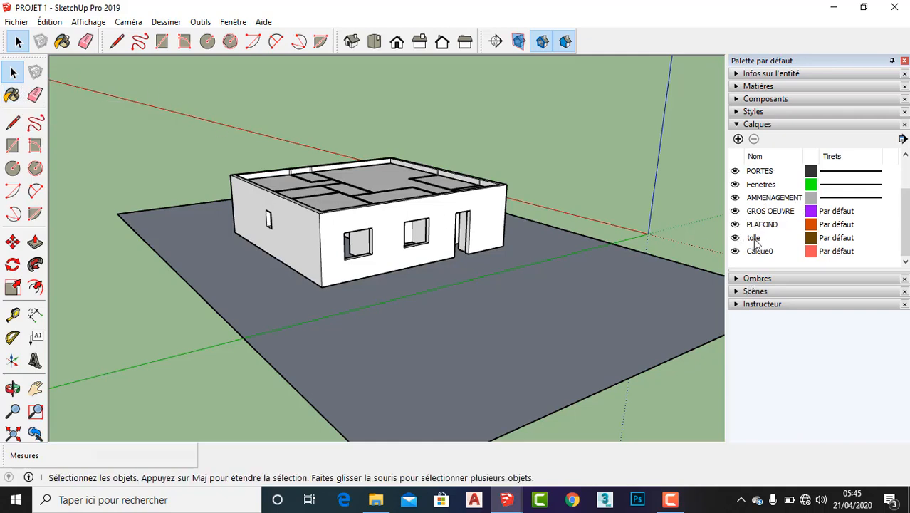
scroll(771, 228, "up", 1)
scroll(767, 246, "down", 1)
left_click(763, 210)
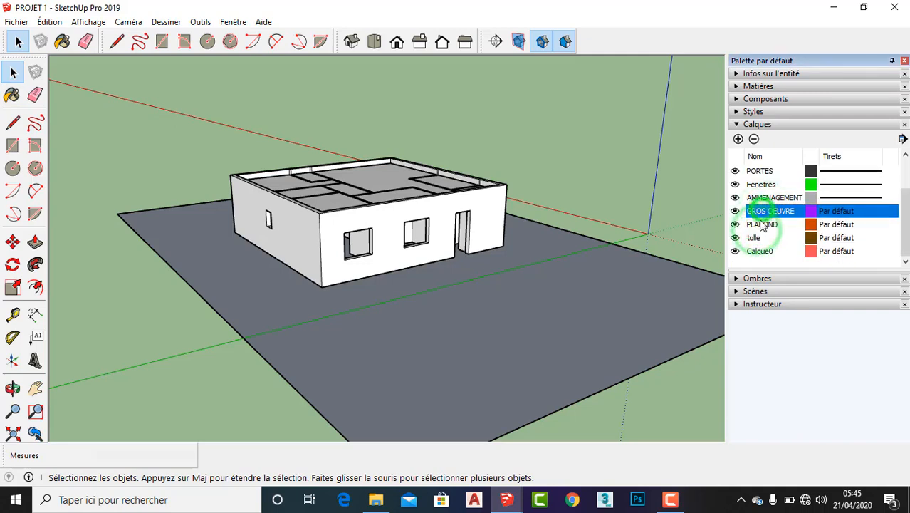
scroll(766, 207, "up", 1)
left_click(757, 185)
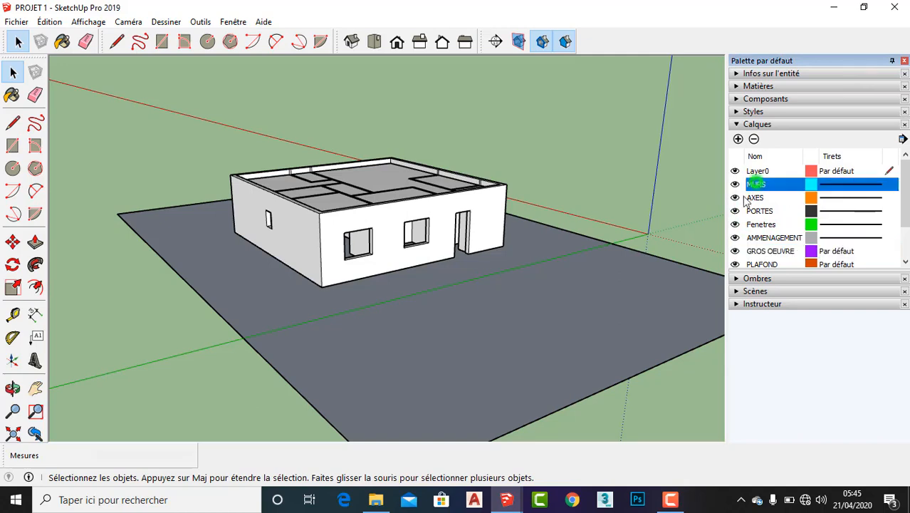
left_click(748, 198)
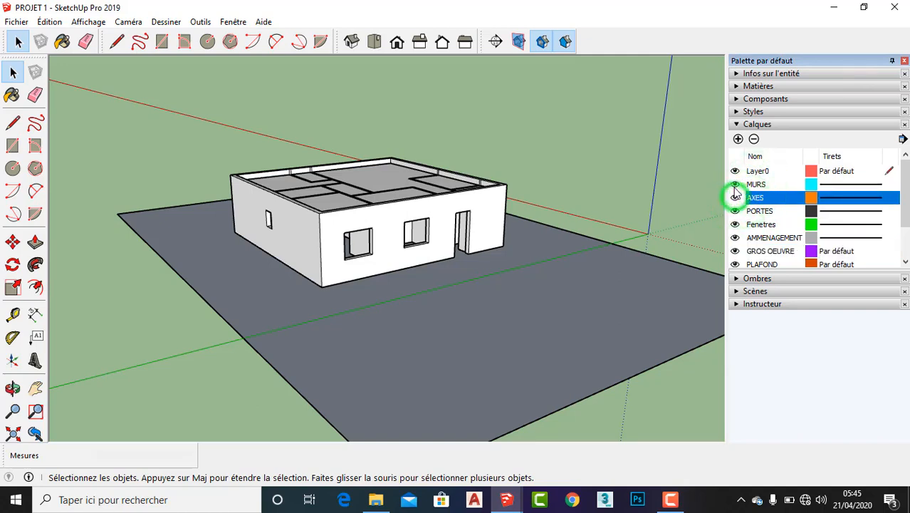
left_click(735, 184)
left_click(735, 185)
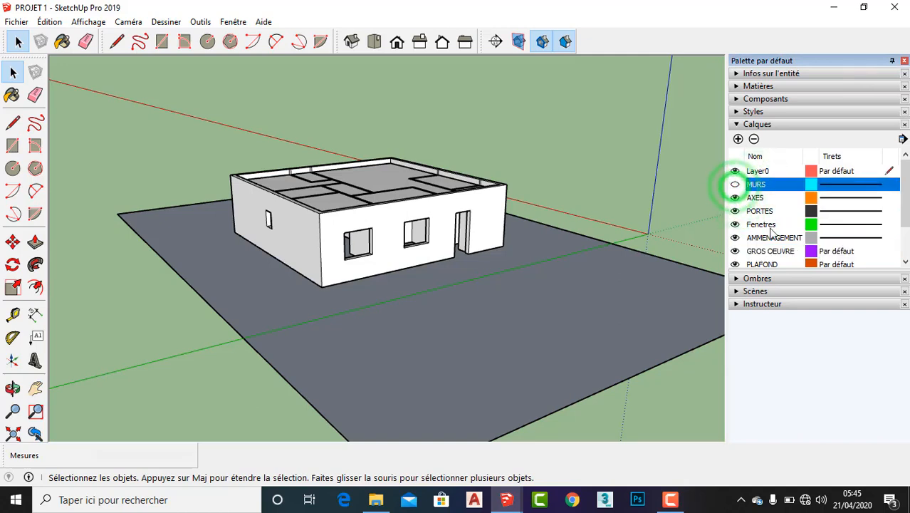
left_click(734, 184)
- Delete the GROS OEUVRE layer, placing its contents on the default layer
scroll(760, 236, "down", 2)
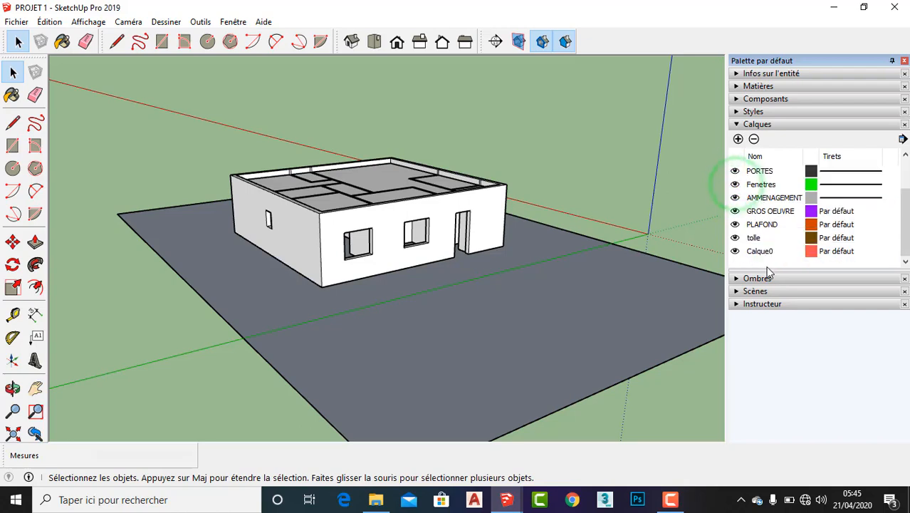
left_click(763, 211)
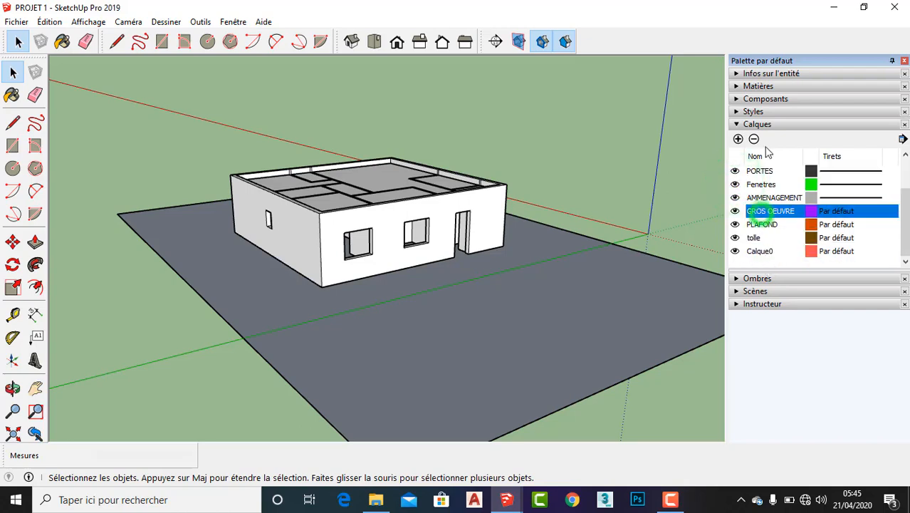
left_click(754, 139)
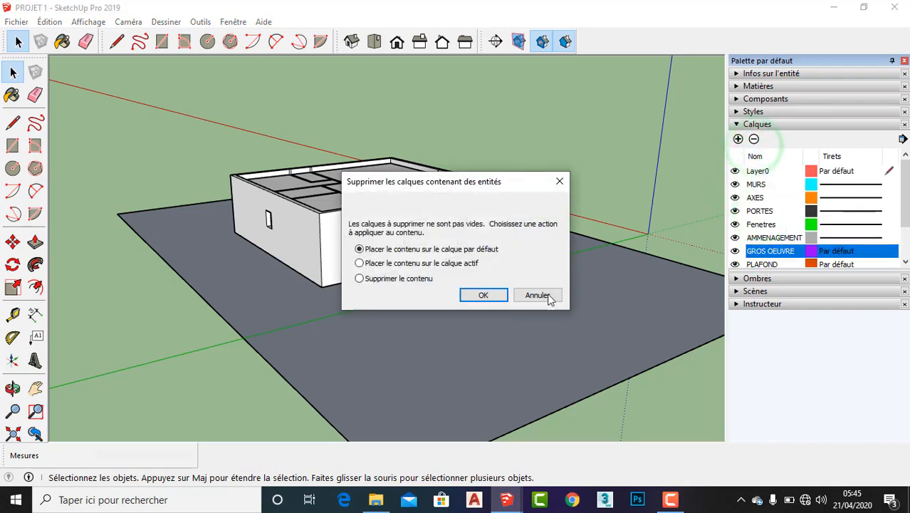
left_click(483, 295)
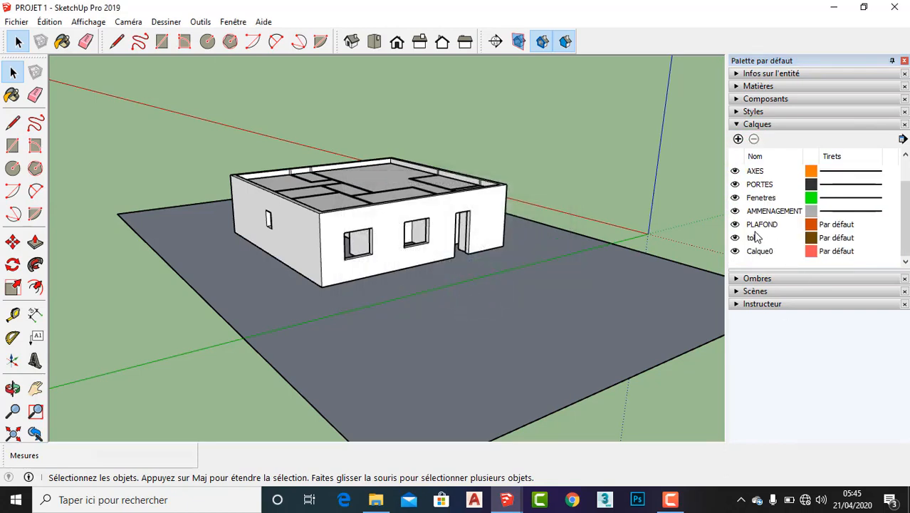
- Delete the PLAFOND layer from the model
left_click(761, 225)
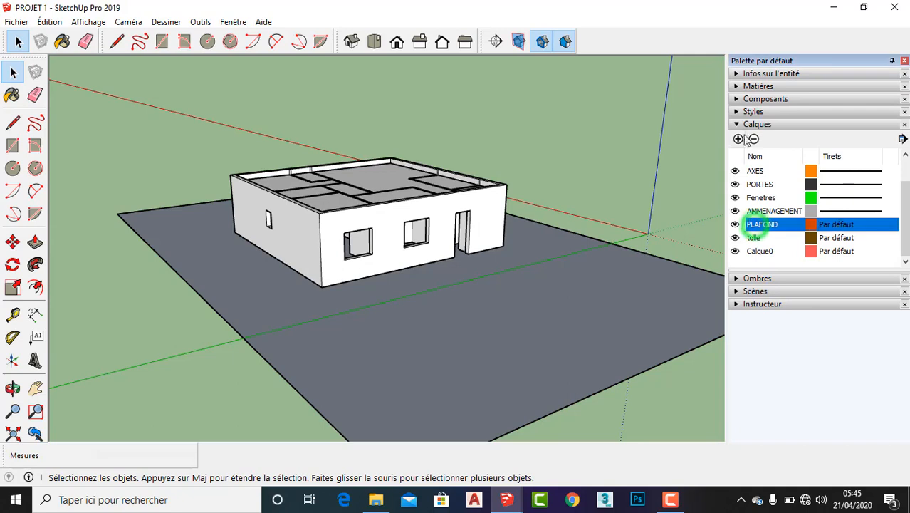
left_click(752, 139)
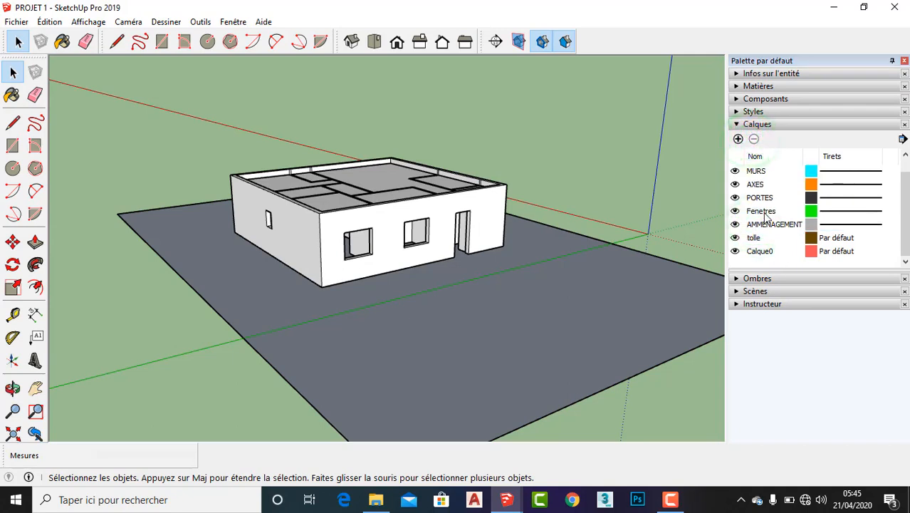
scroll(764, 213, "up", 1)
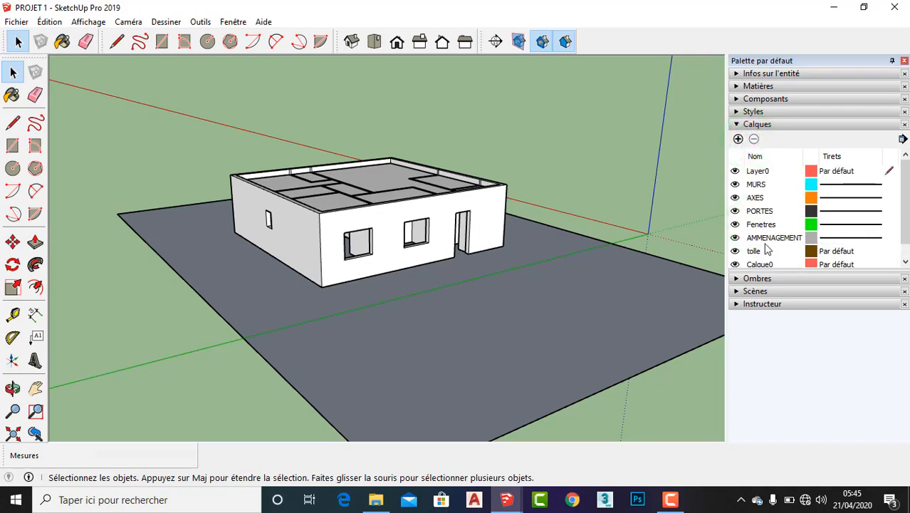
- Add a new layer named Gros Oeuvre
scroll(326, 197, "down", 3)
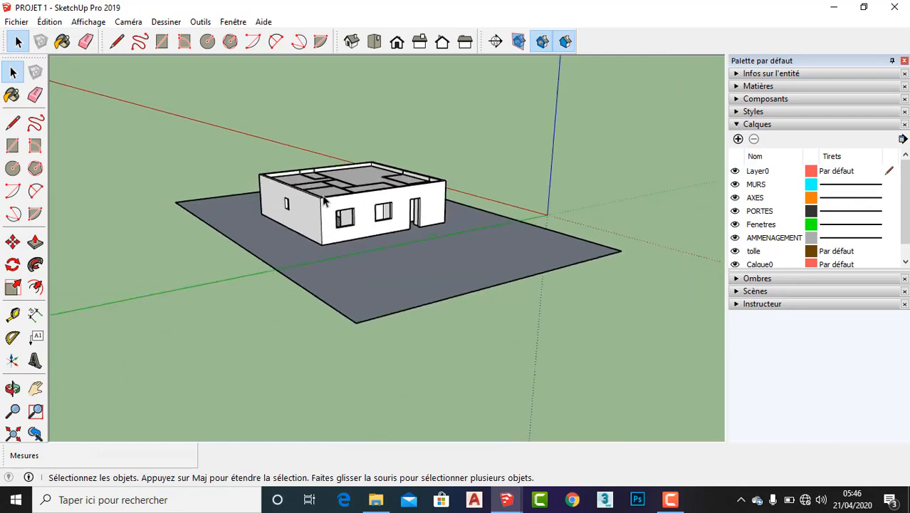
scroll(326, 196, "up", 3)
middle_click_drag(554, 229, 550, 248)
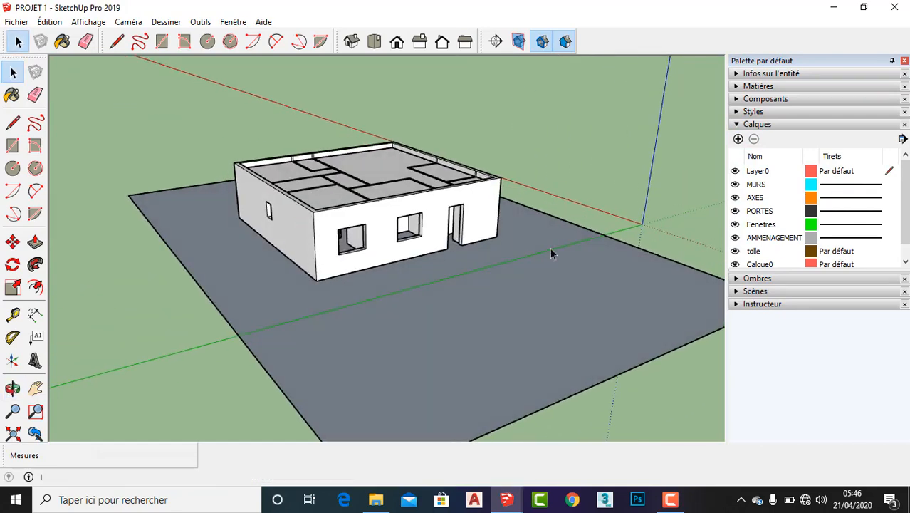
left_click(738, 139)
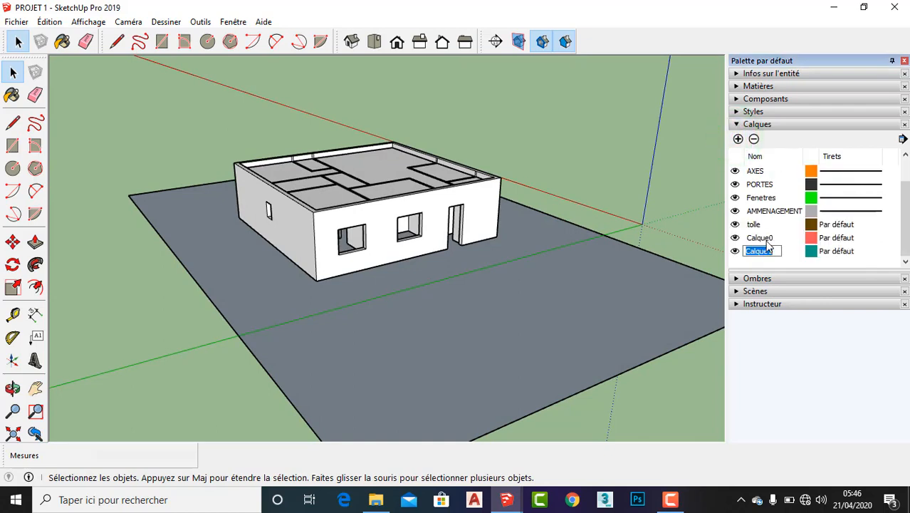
type("GR")
left_click(784, 262)
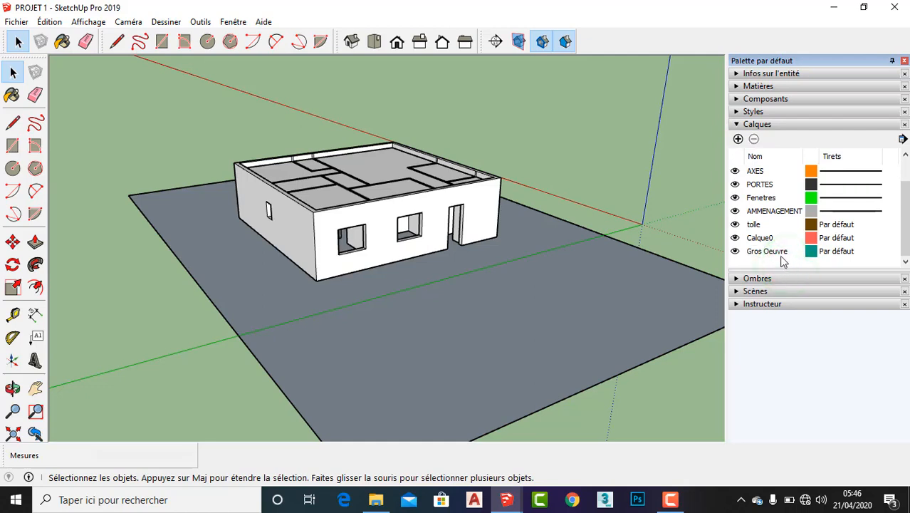
- Add two more layers named plafond and terrain 500m²
left_click(738, 139)
type("plafond")
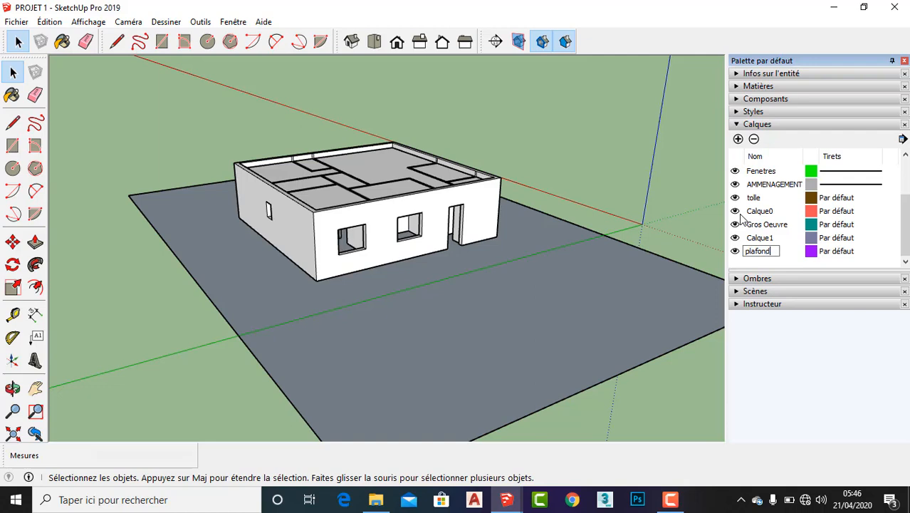
left_click(737, 138)
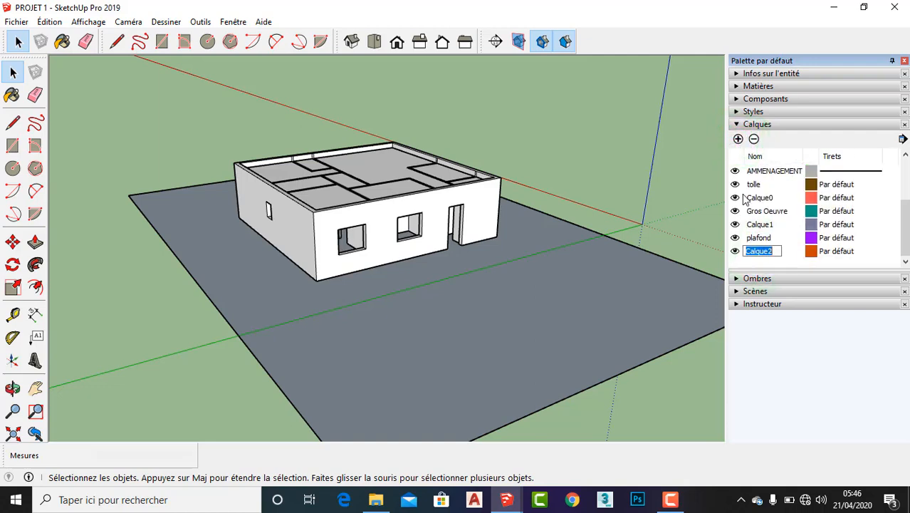
type("terrain 500m²")
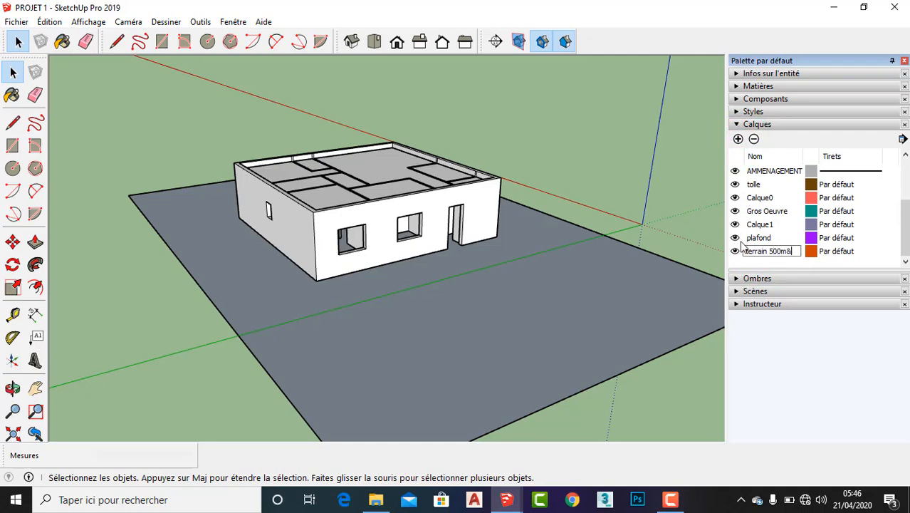
left_click(774, 262)
left_click(773, 269)
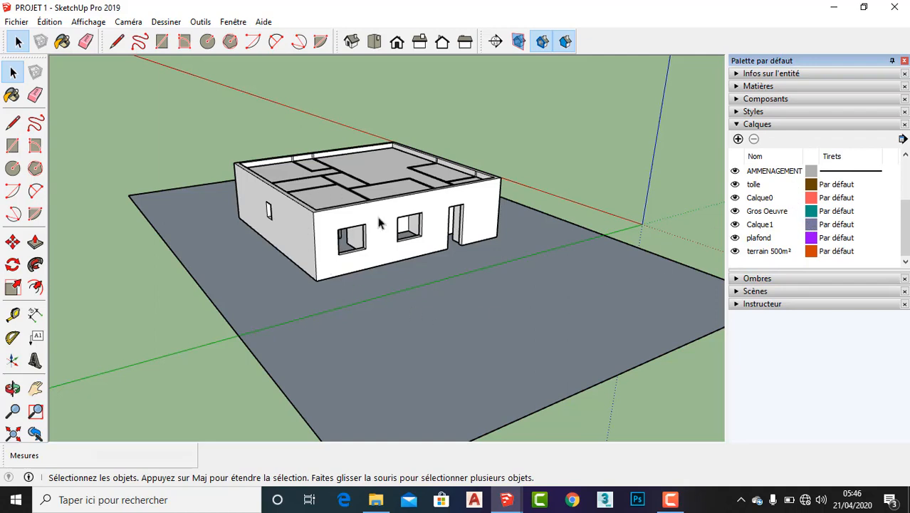
left_click(316, 221)
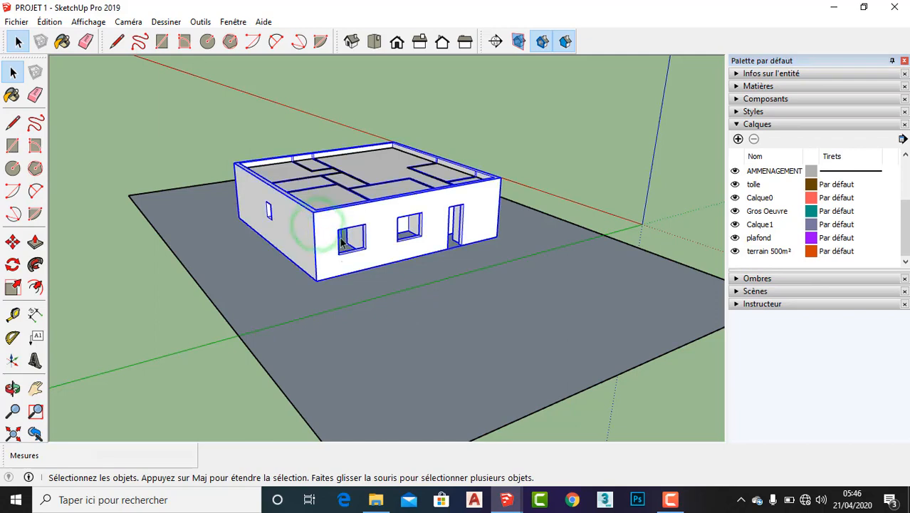
right_click(331, 234)
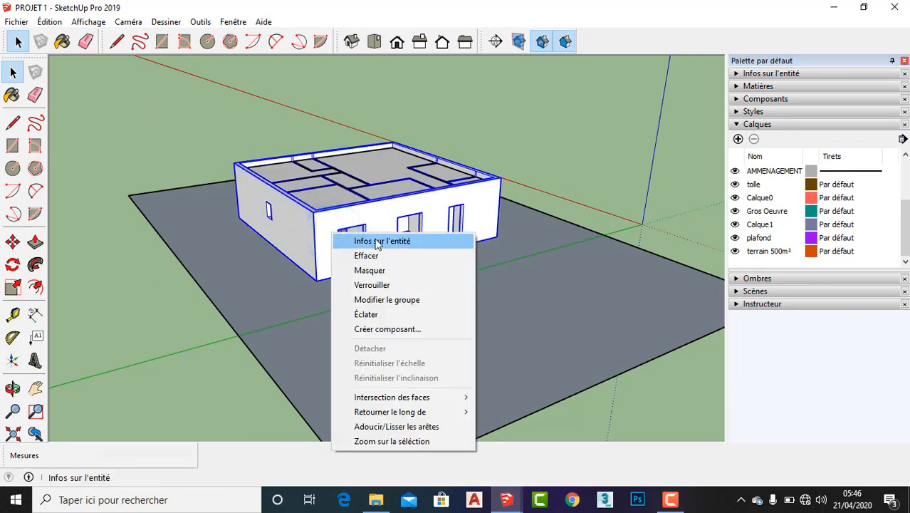
left_click(613, 146)
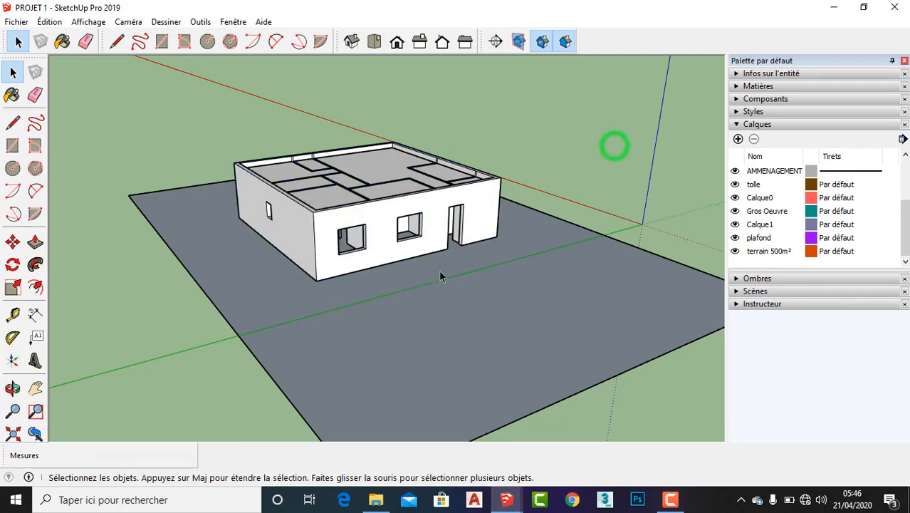
- Assign the house walls group to the Gros Oeuvre layer
left_click(318, 237)
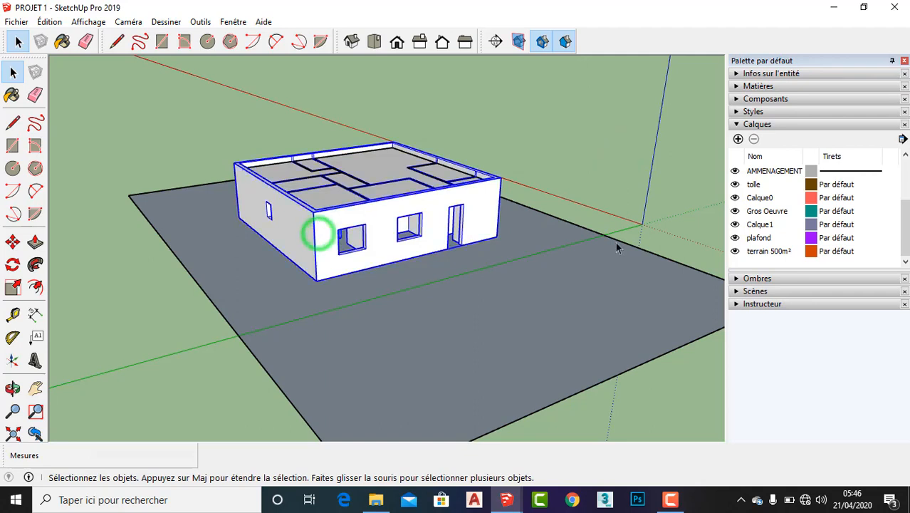
left_click(747, 77)
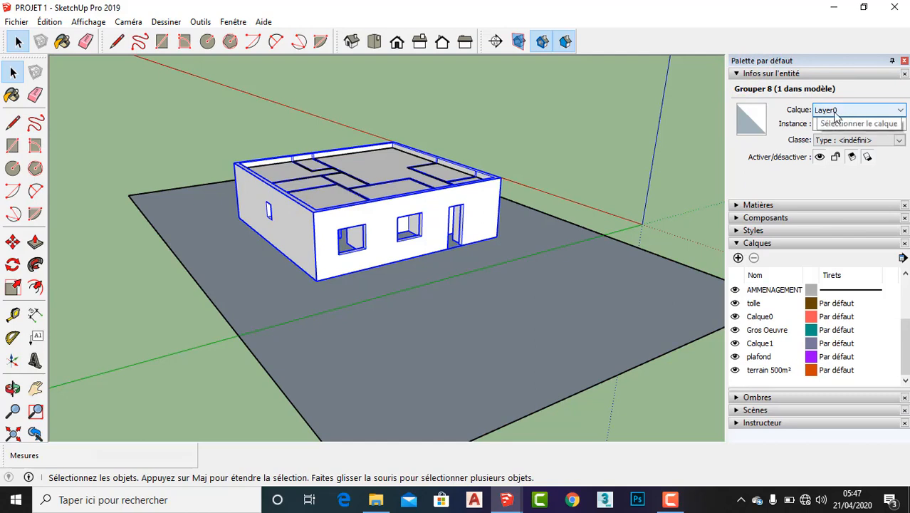
left_click(836, 112)
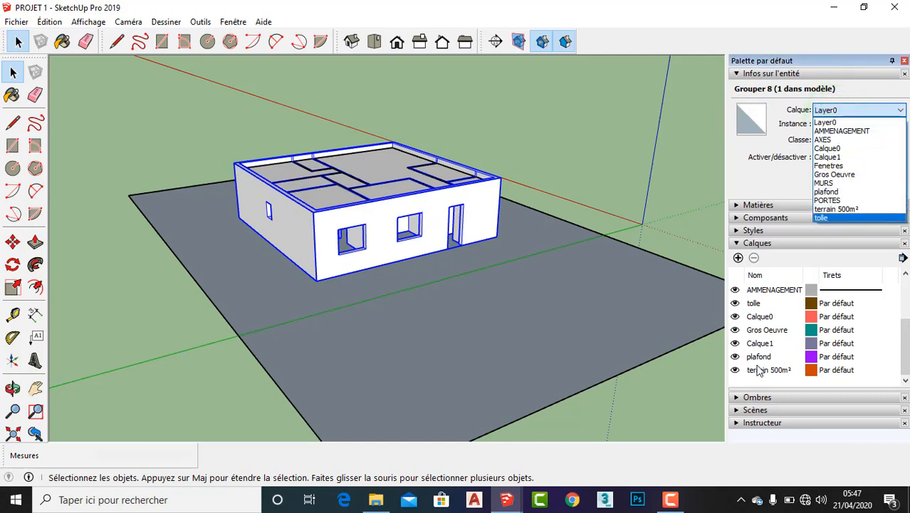
left_click(835, 175)
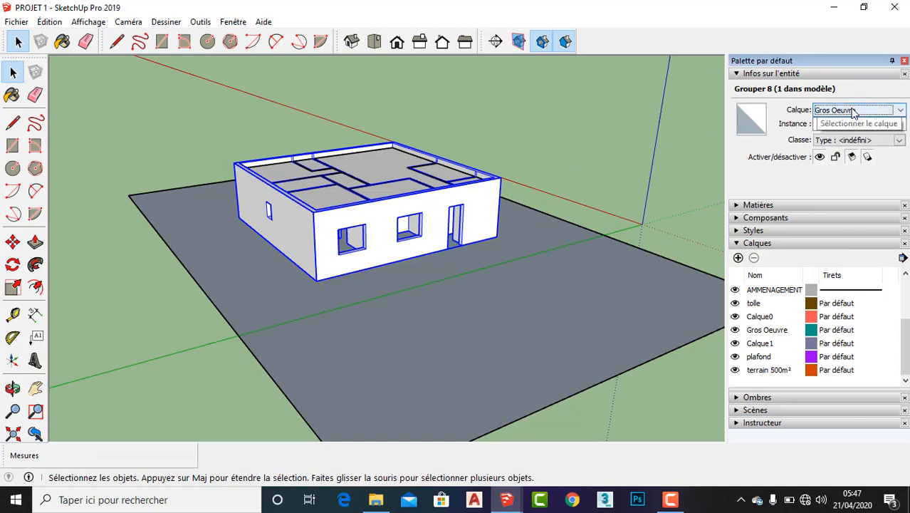
left_click(590, 191)
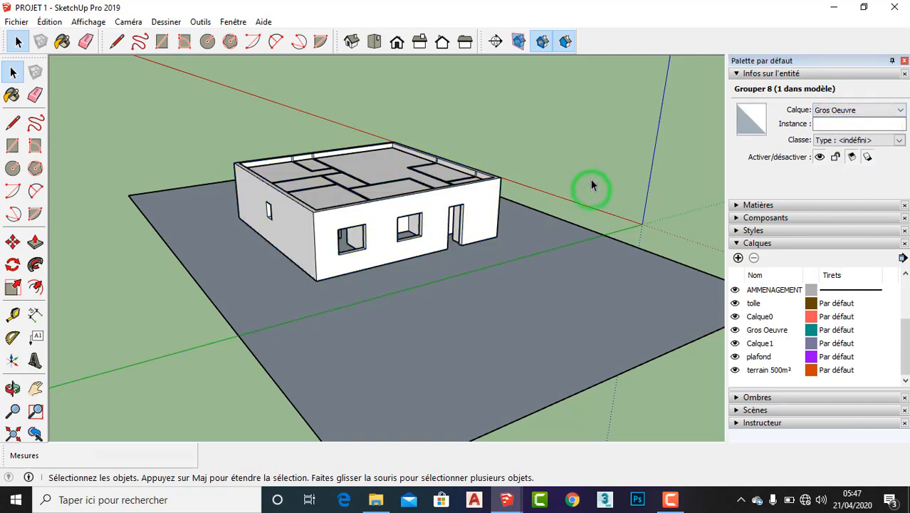
- Assign the ceiling group inside the walls to the plafond layer and clear the selection
left_click(367, 168)
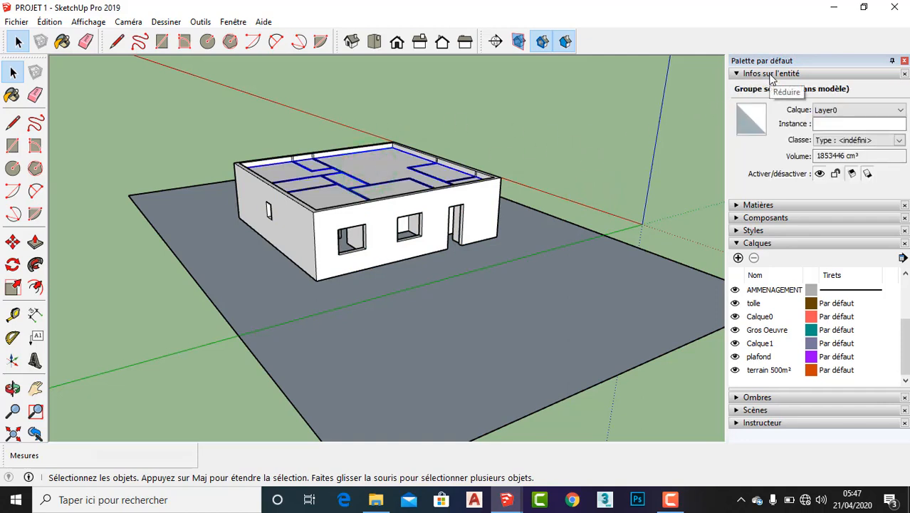
left_click(836, 112)
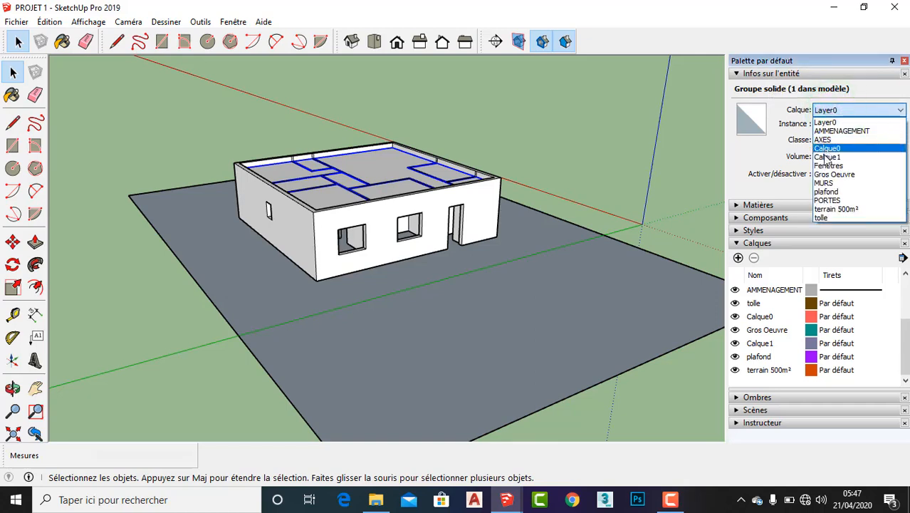
left_click(824, 192)
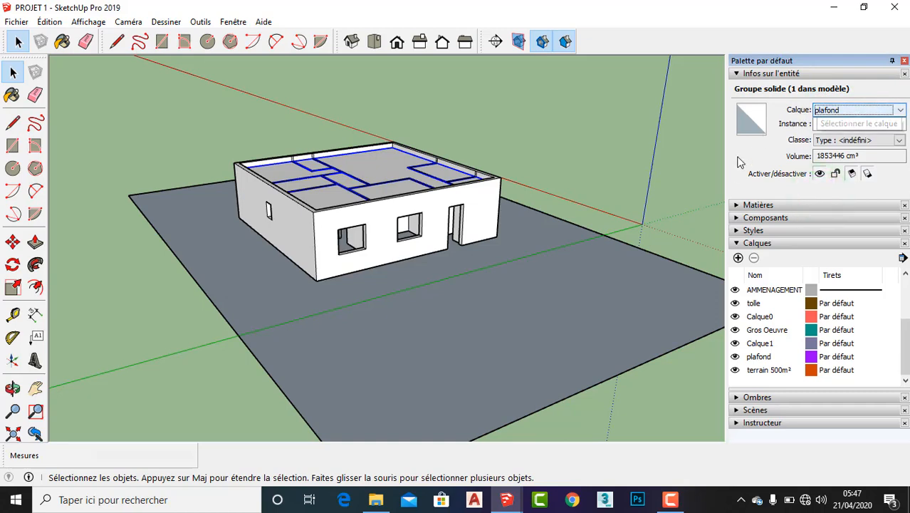
left_click_drag(821, 156, 878, 158)
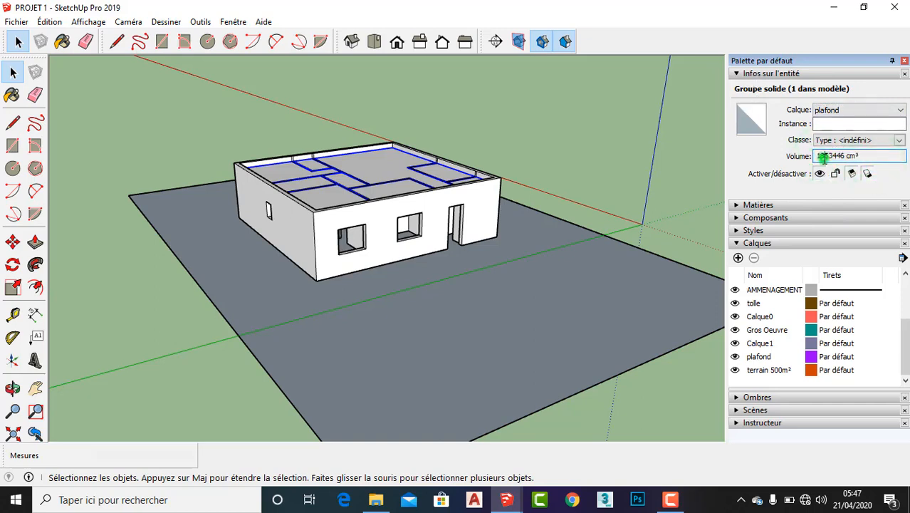
left_click(822, 154)
left_click(879, 156, "shift")
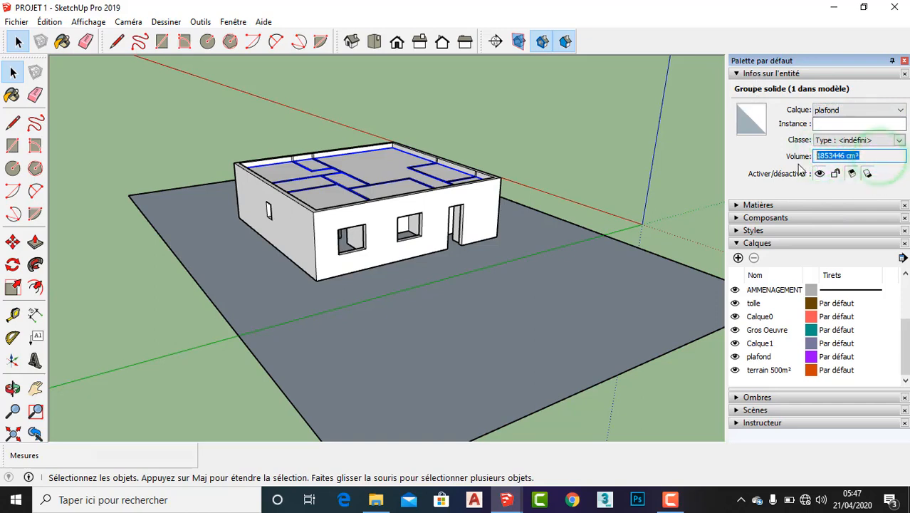
left_click_drag(857, 154, 782, 163)
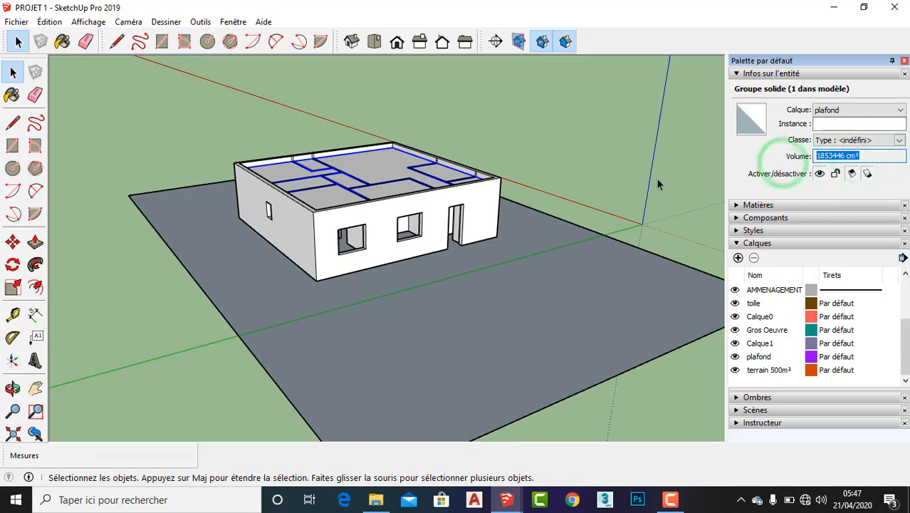
left_click(628, 148)
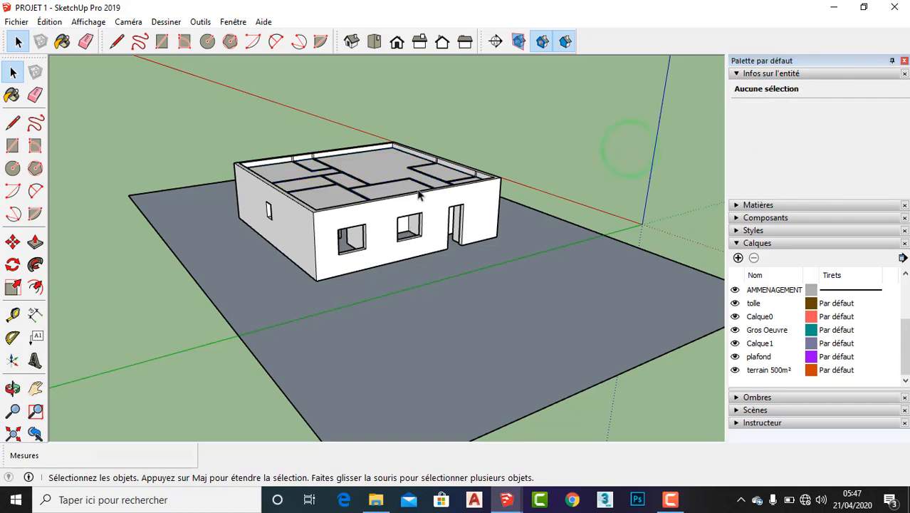
- Assign the ground plot group to the terrain 500m² layer
scroll(437, 134, "down", 3)
scroll(437, 137, "up", 1)
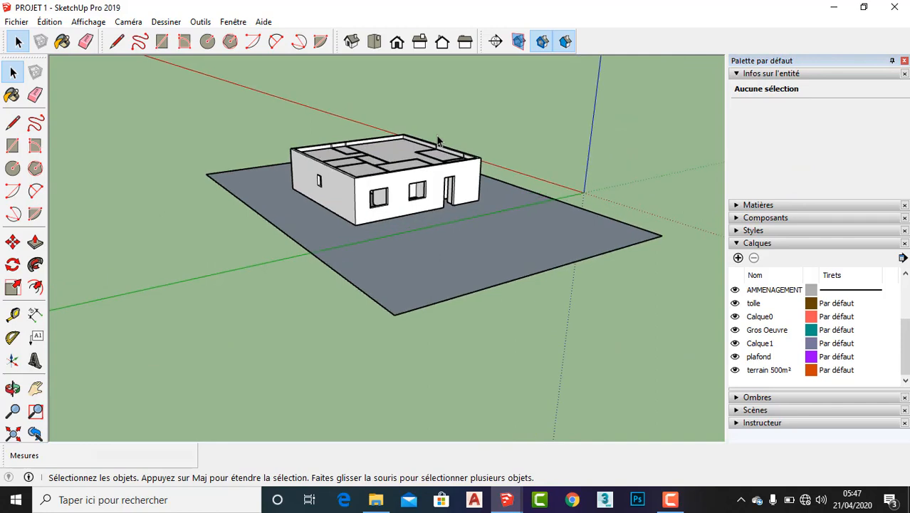
left_click(405, 261)
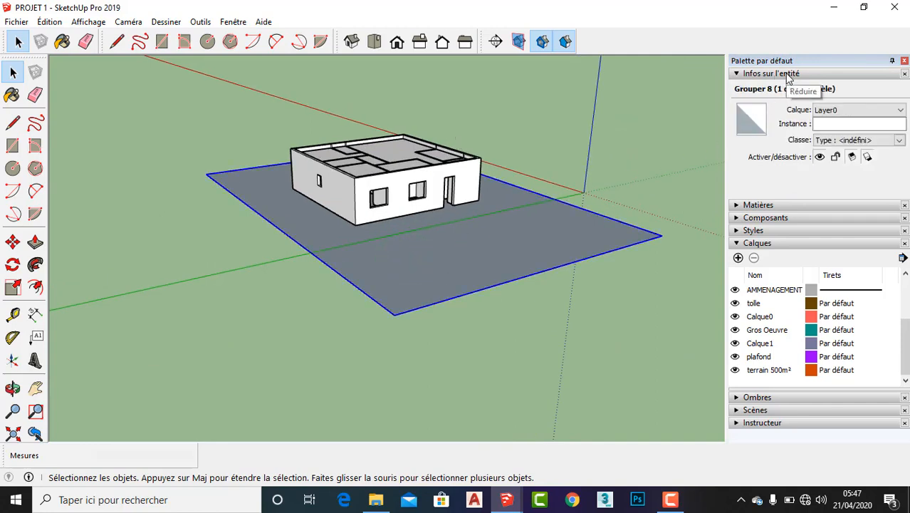
left_click(858, 111)
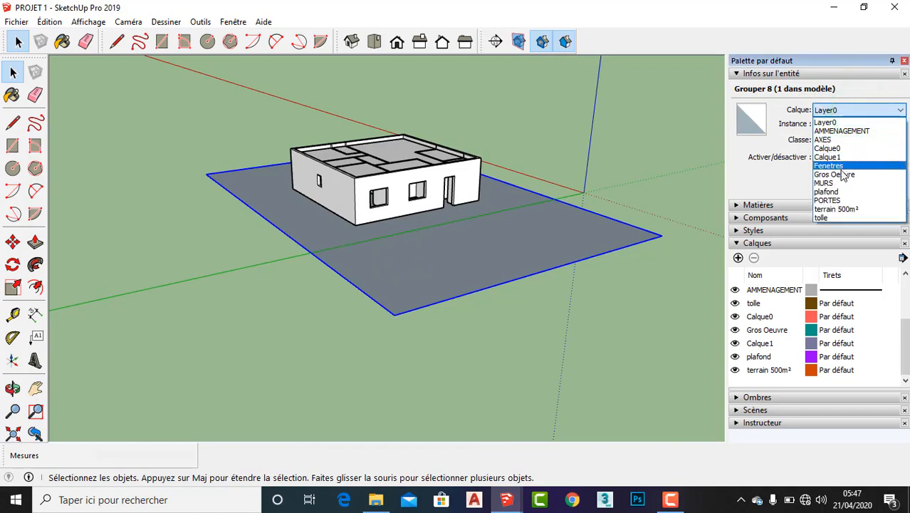
left_click(840, 209)
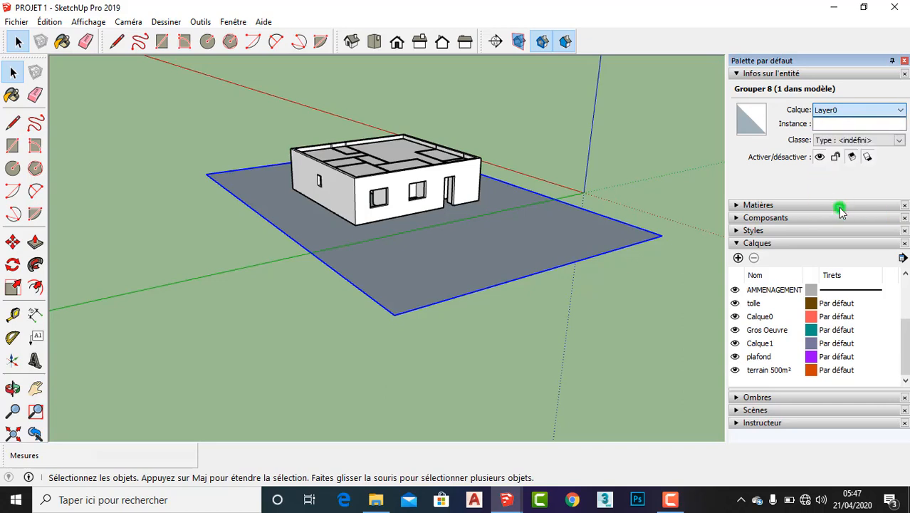
left_click(899, 141)
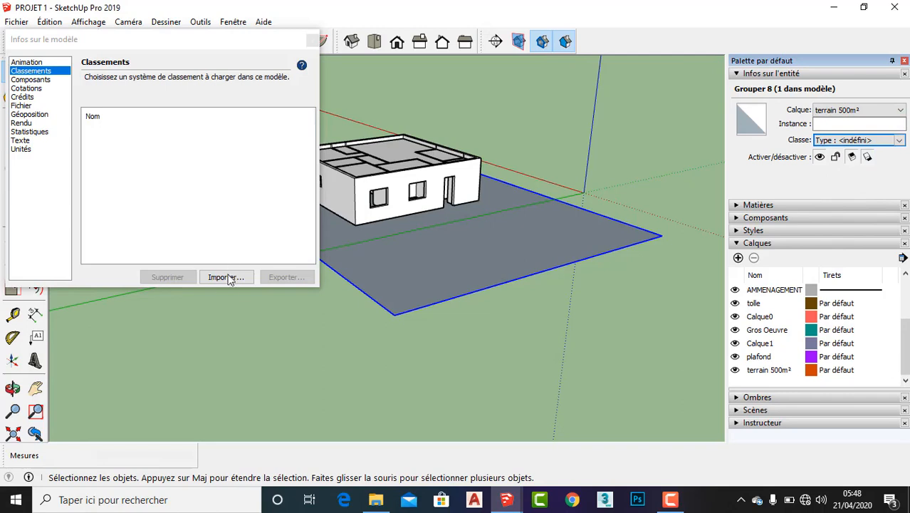
left_click_drag(101, 39, 249, 92)
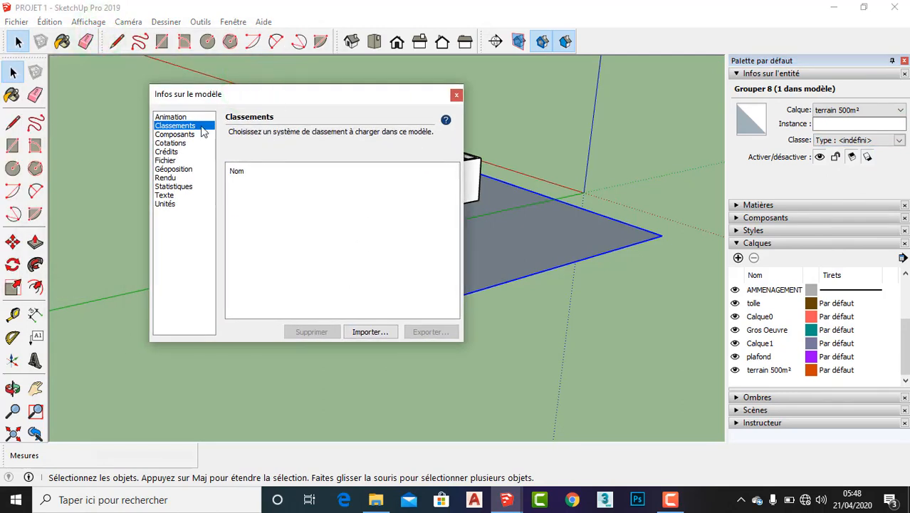
left_click(455, 94)
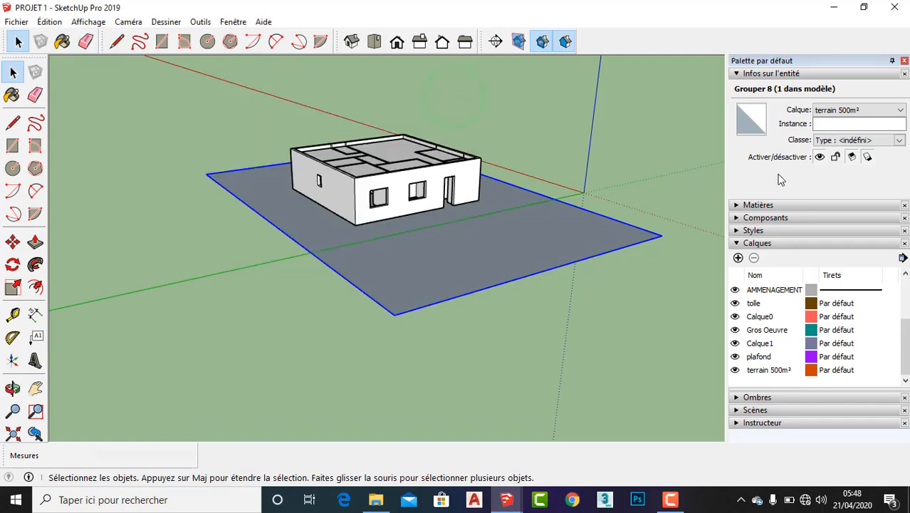
- Hide the plafond and Gros Oeuvre layers to isolate the ground plot
scroll(636, 182, "up", 3)
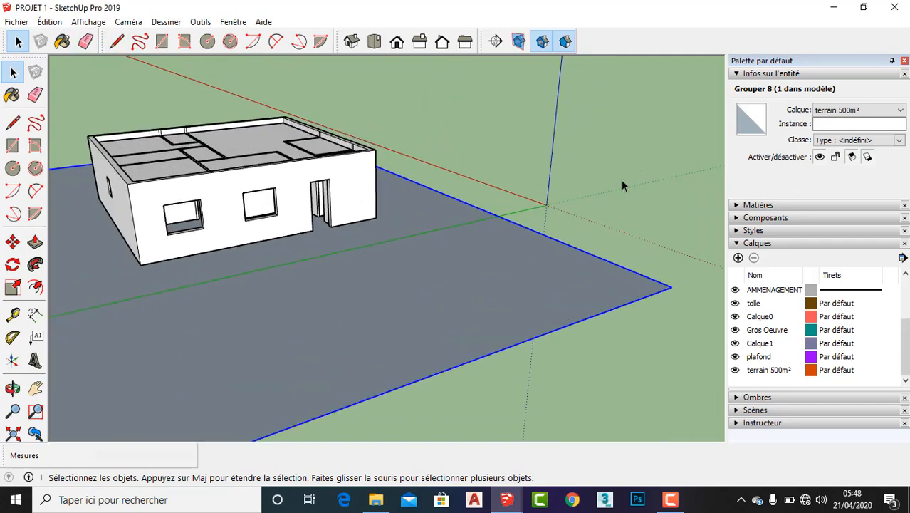
scroll(609, 178, "down", 4)
middle_click_drag(536, 208, 508, 234)
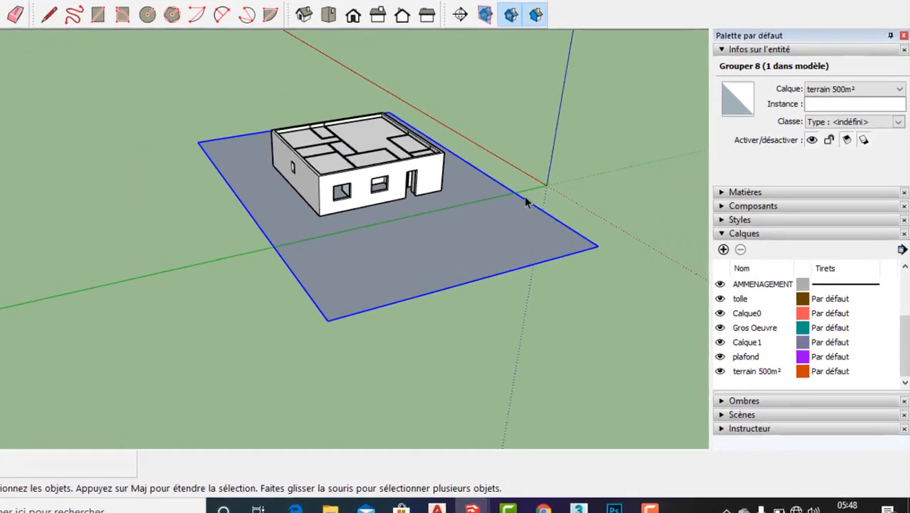
left_click(607, 176)
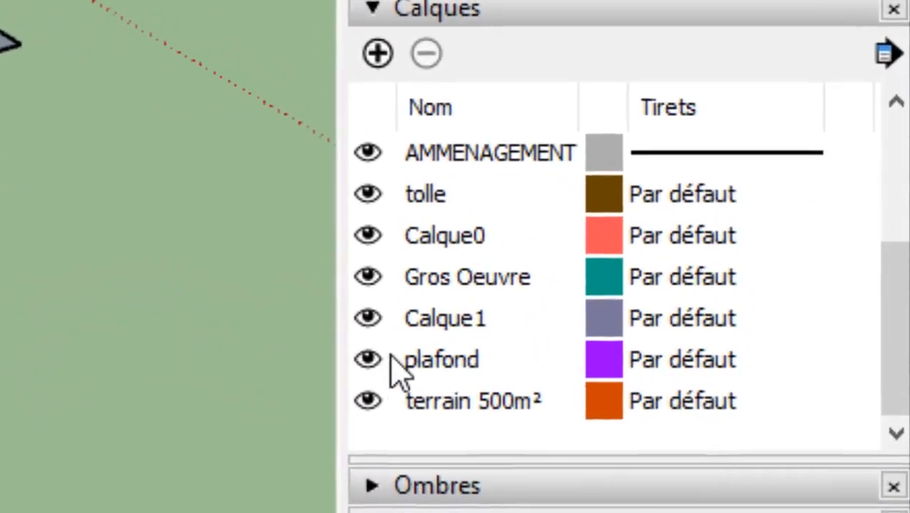
left_click(559, 357)
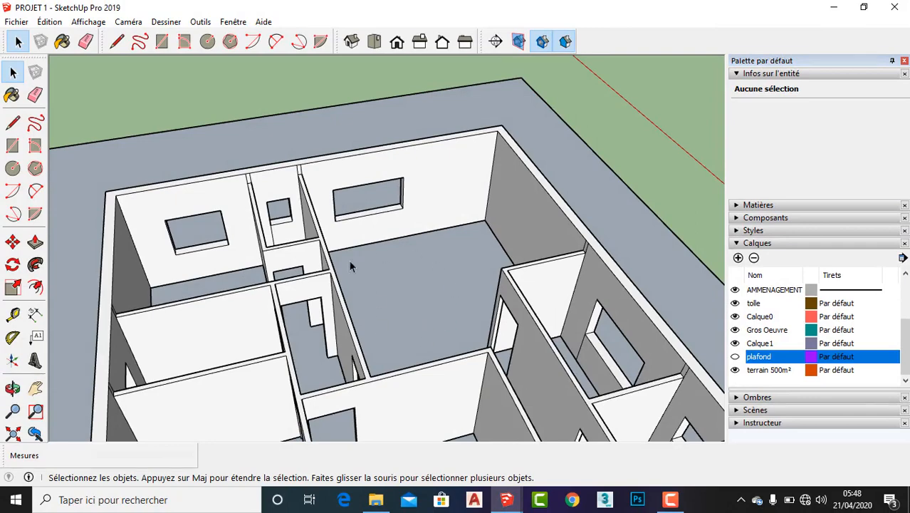
left_click(735, 357)
left_click(736, 356)
left_click(735, 330)
scroll(552, 176, "down", 4)
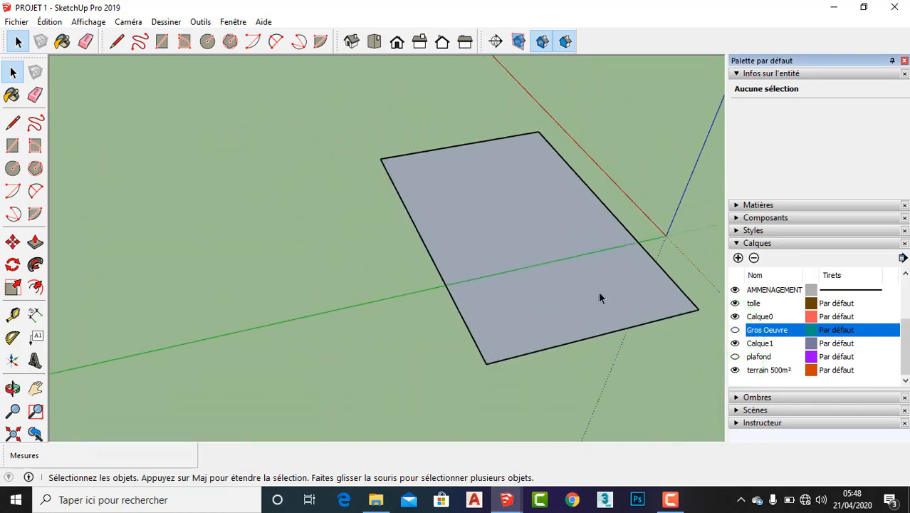
middle_click_drag(600, 298, 425, 236)
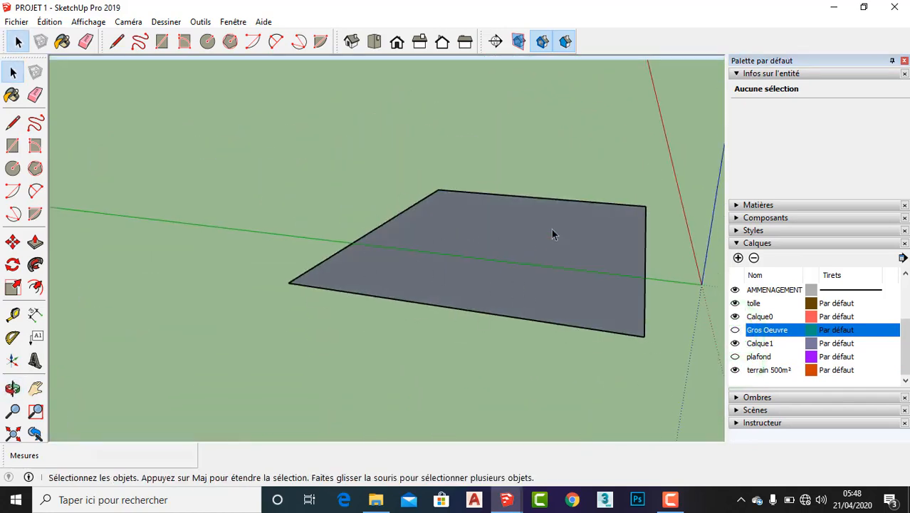
middle_click_drag(551, 229, 525, 353)
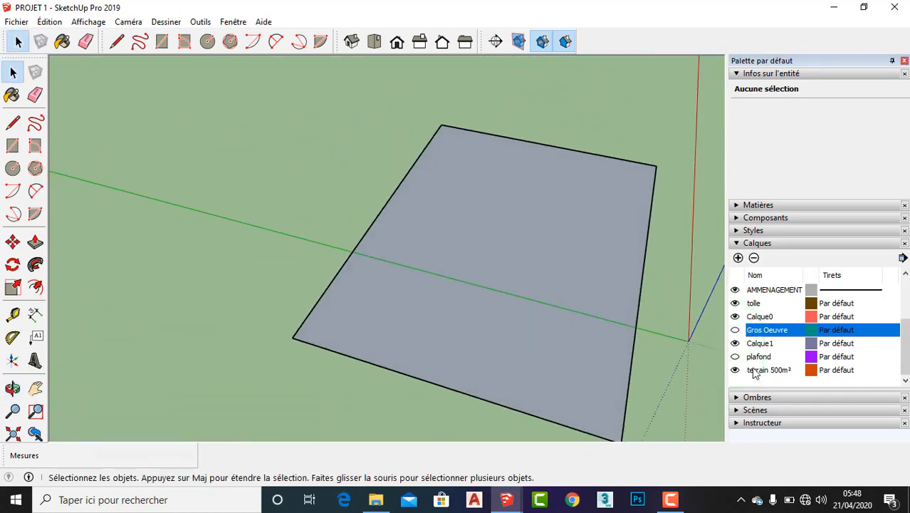
- Isolate the walls by showing the Gros Oeuvre layer and hiding the plafond and terrain 500m² layers
left_click(734, 330)
left_click(735, 356)
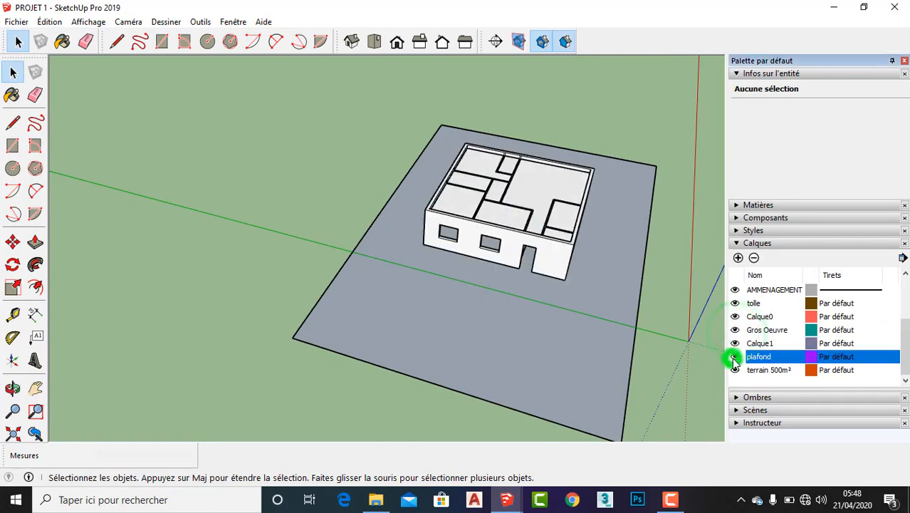
left_click(735, 355)
left_click(734, 370)
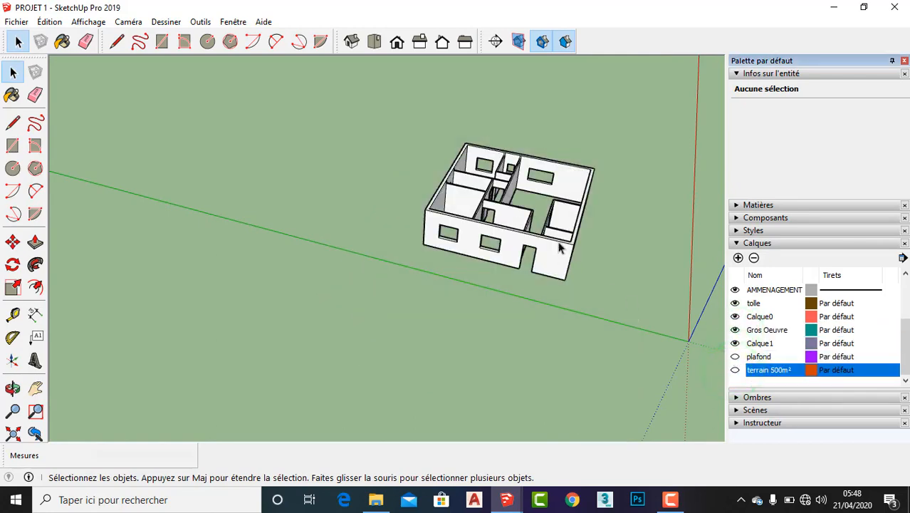
scroll(561, 231, "up", 3)
middle_click_drag(561, 226, 732, 410)
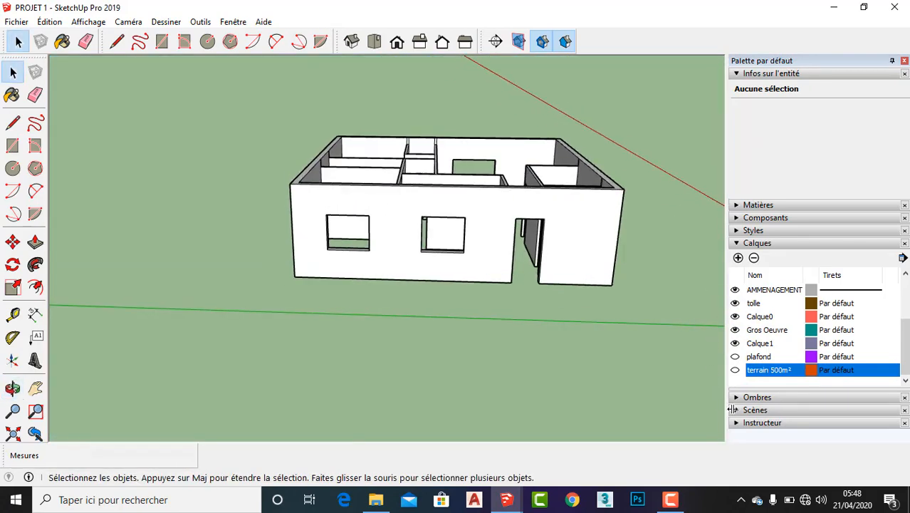
- Isolate the ceilings by showing the plafond layer and hiding the Gros Oeuvre and terrain 500m² layers
left_click(734, 356)
left_click(734, 369)
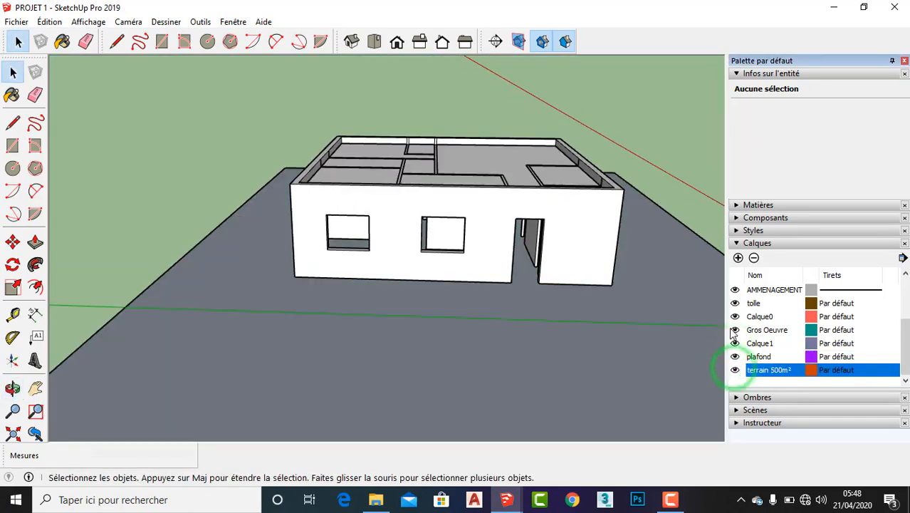
left_click(735, 329)
left_click(735, 369)
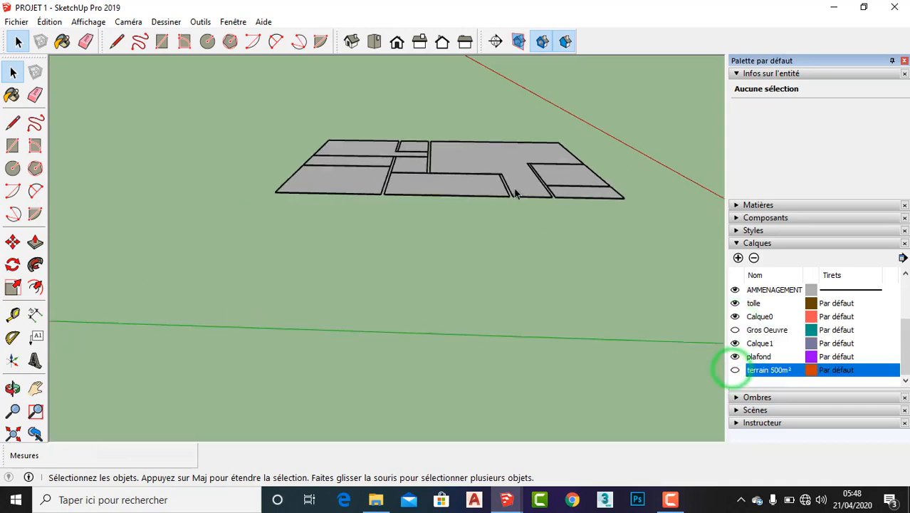
- Examine the isolated ceiling slabs from several angles, including inside their group
middle_click_drag(684, 300, 662, 108)
middle_click_drag(494, 200, 473, 234)
double_click(425, 175)
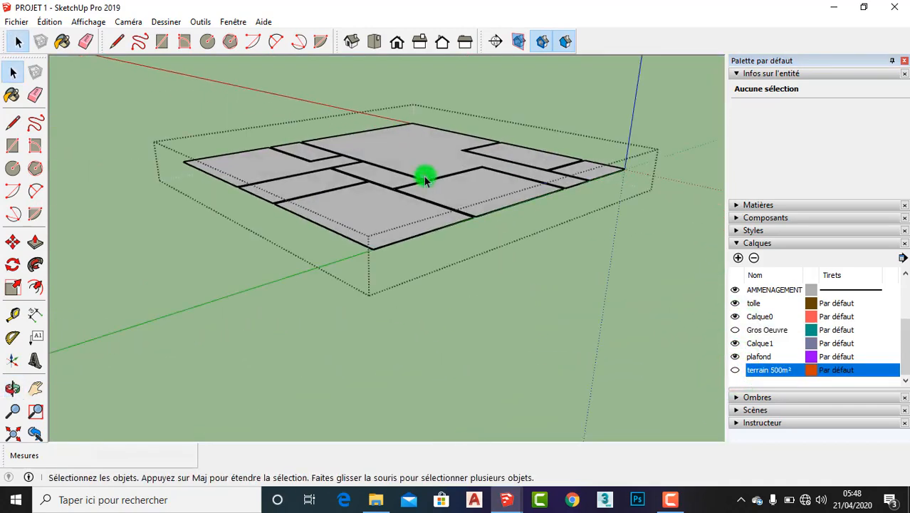
left_click(425, 176)
left_click(365, 183)
left_click(286, 169)
left_click(264, 240)
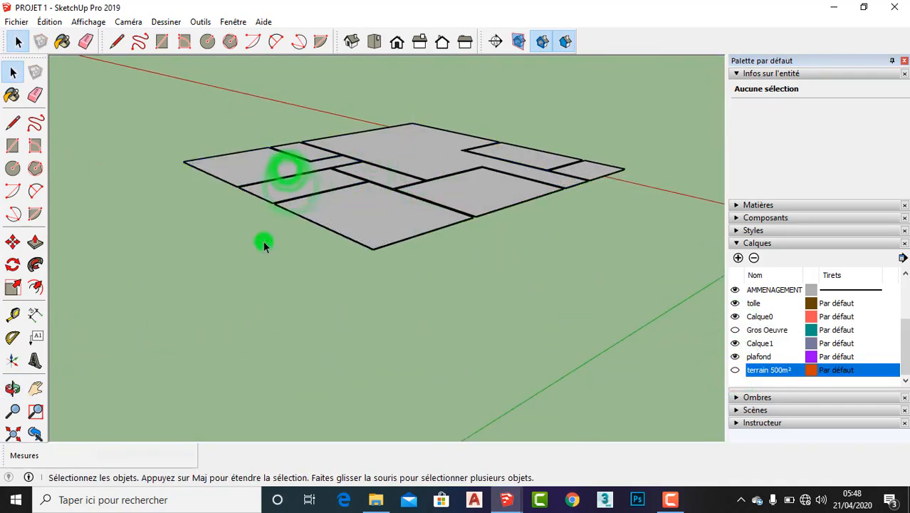
middle_click_drag(521, 279, 671, 325)
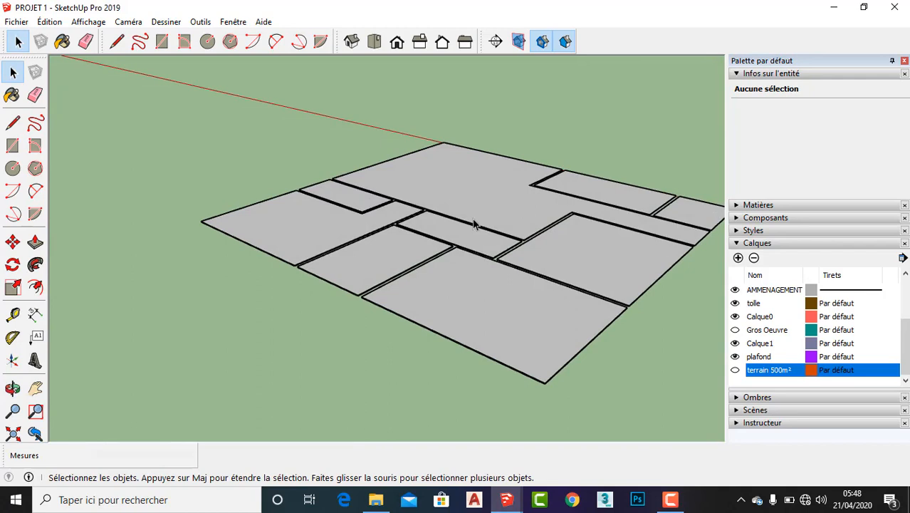
scroll(473, 223, "up", 1)
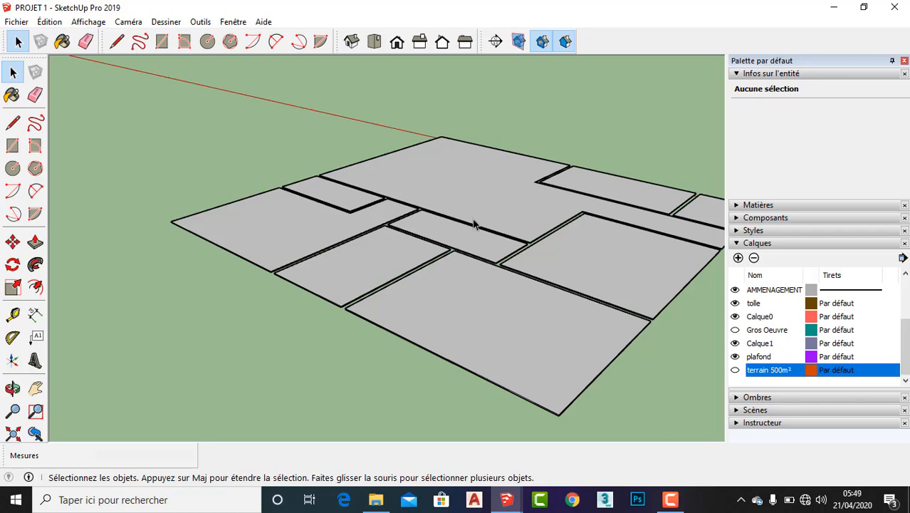
scroll(475, 228, "down", 4)
scroll(576, 242, "up", 4)
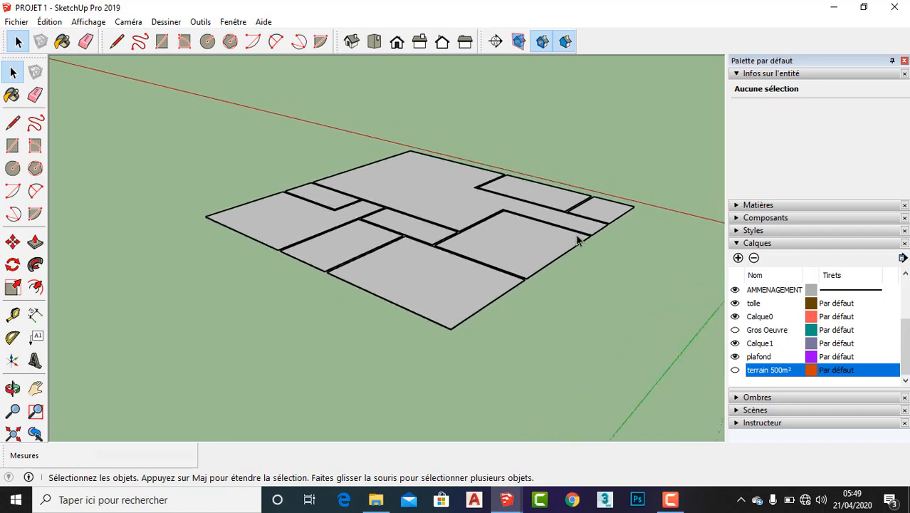